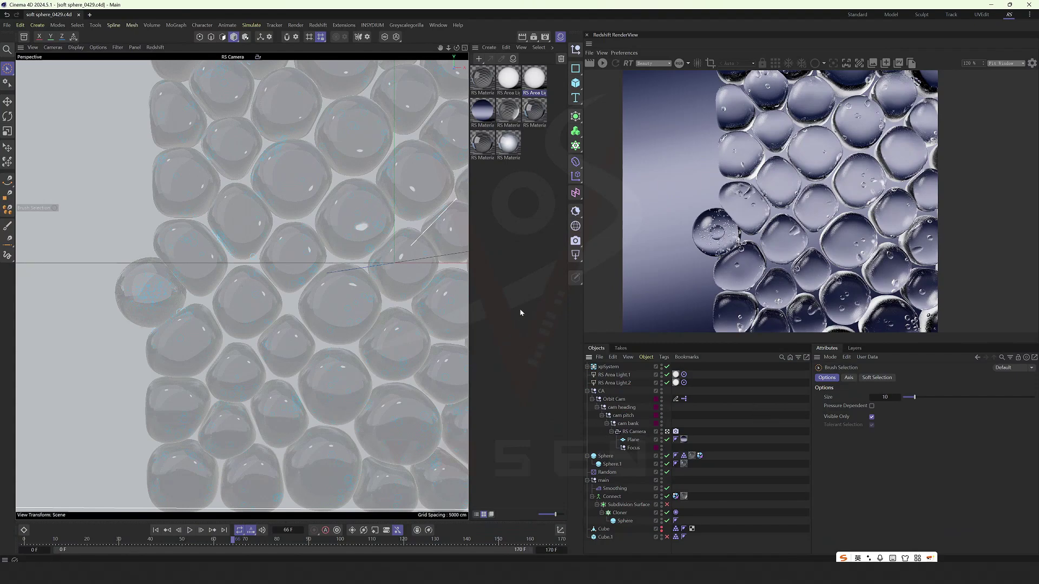
Step: Scrub the finished sphere scene's animation from frame 66 to frame 89
click(521, 312)
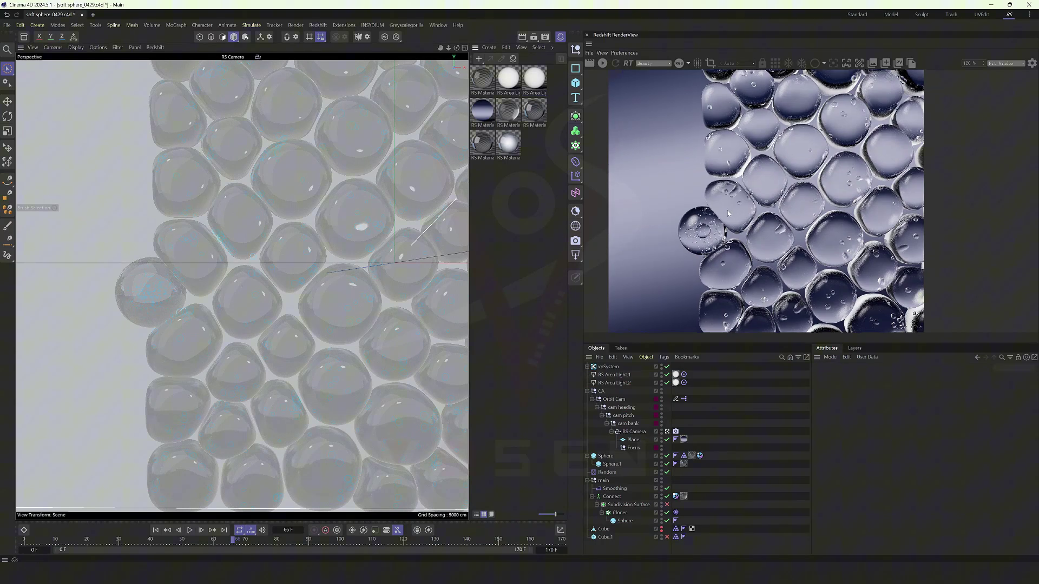
click(108, 540)
drag(108, 540, 307, 548)
key(e)
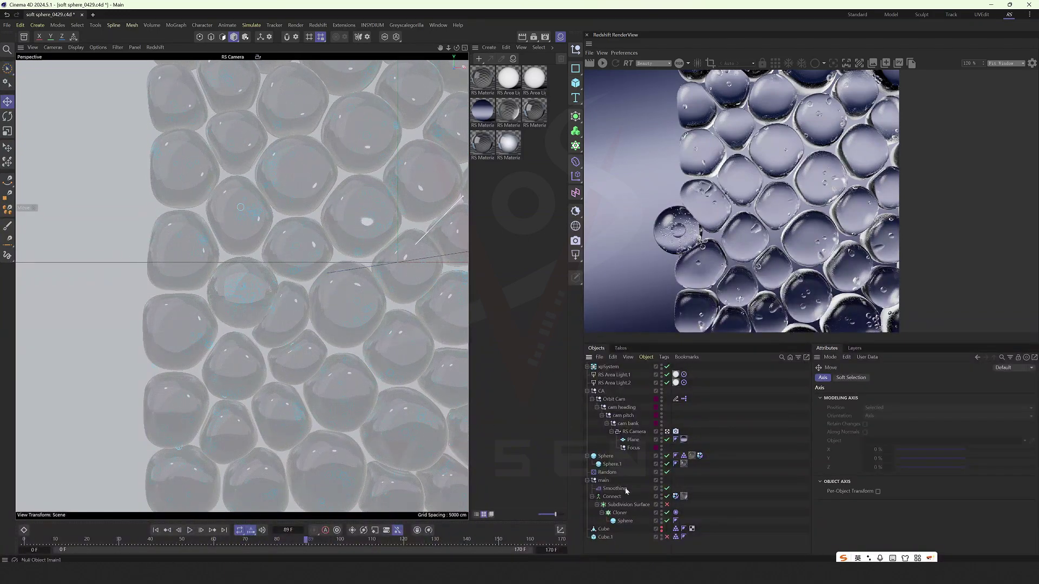
Step: Inspect the Cloner's settings and view the sphere wall from outside the render camera
click(617, 513)
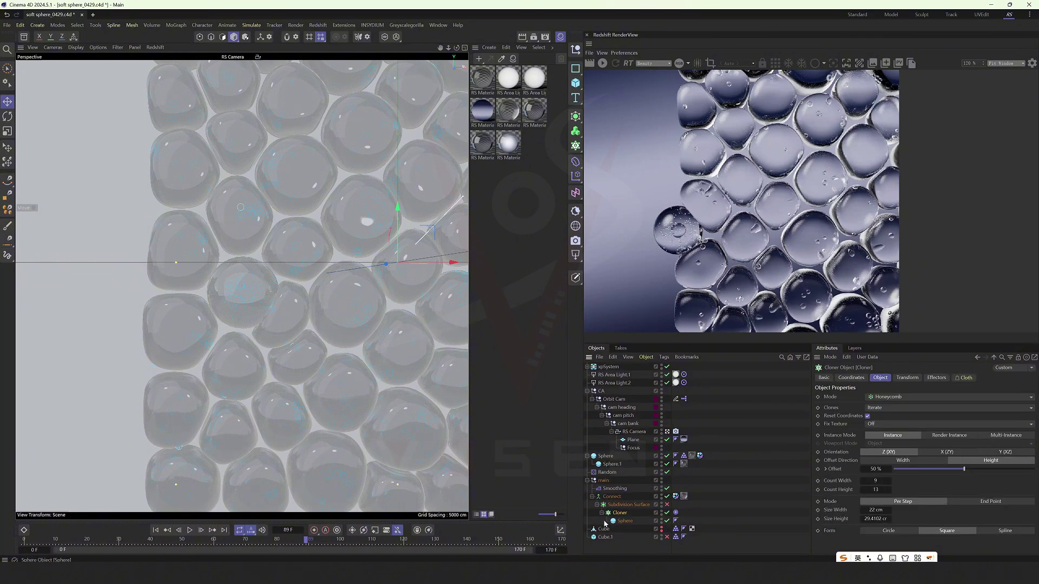
middle_click(277, 255)
middle_click(360, 251)
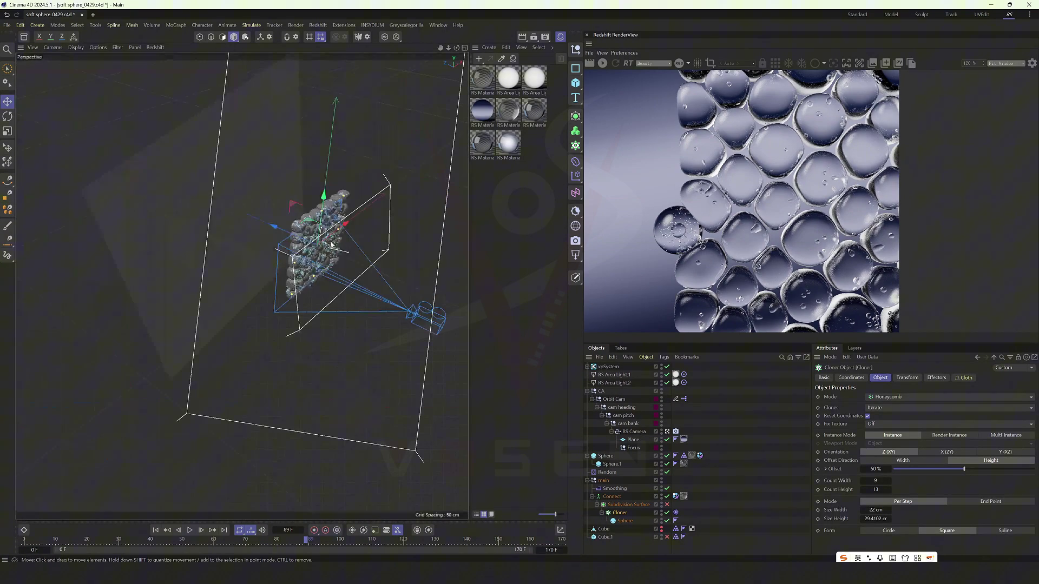
alt+drag(360, 250, 322, 265)
scroll(357, 248, up, 2)
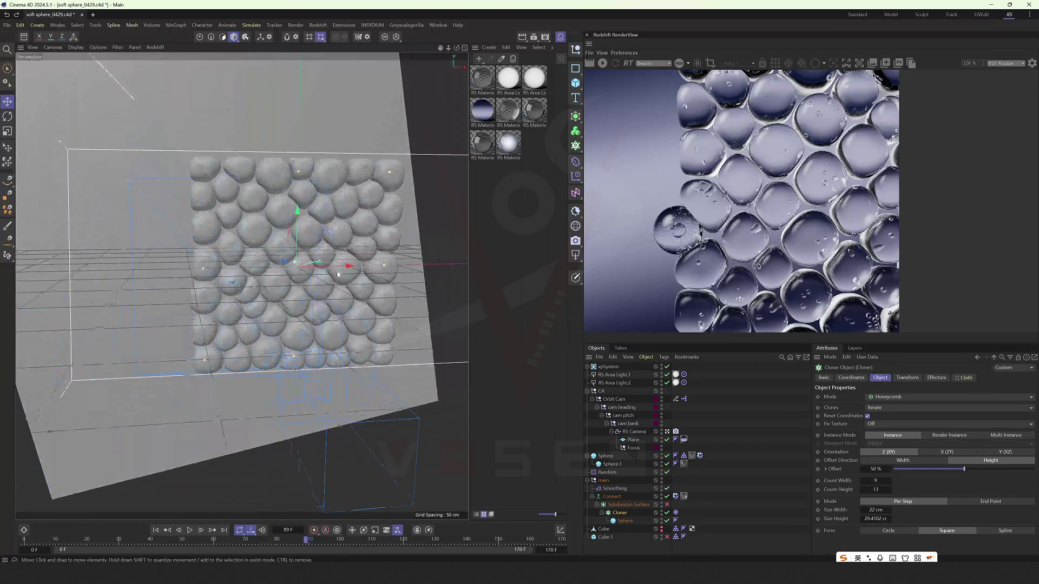
Step: Show the collider Cube around the spheres and examine how it encloses them
click(667, 537)
click(603, 529)
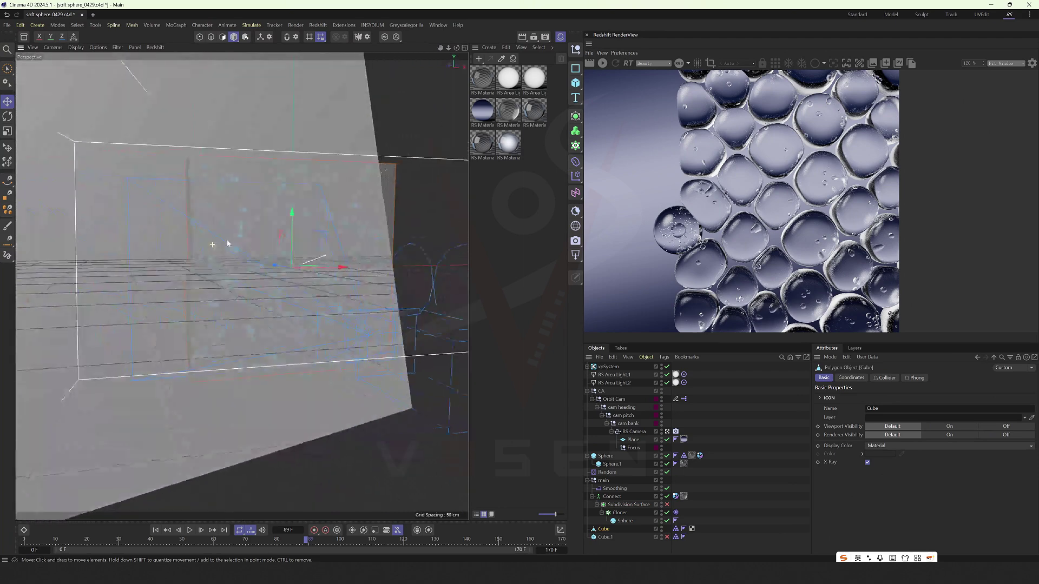
alt+drag(227, 244, 201, 244)
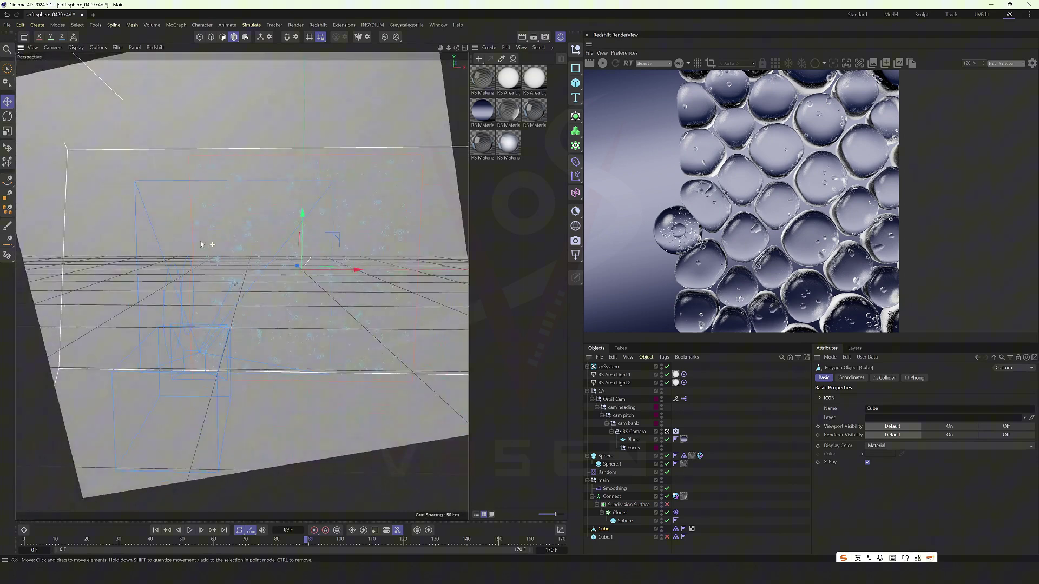
click(617, 505)
click(613, 489)
click(693, 477)
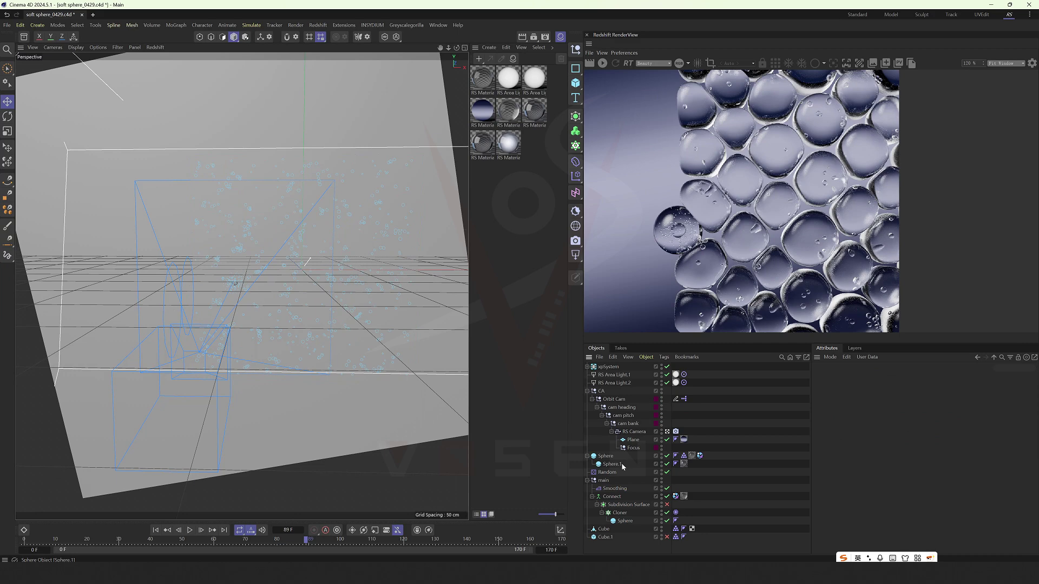
Step: Expand xpSystem to examine the bubble particles, hide the Cube again and scrub the animation to frame 120
click(587, 367)
alt+right_drag(229, 253, 286, 248)
alt+drag(276, 246, 334, 269)
click(304, 244)
scroll(667, 533, down, 3)
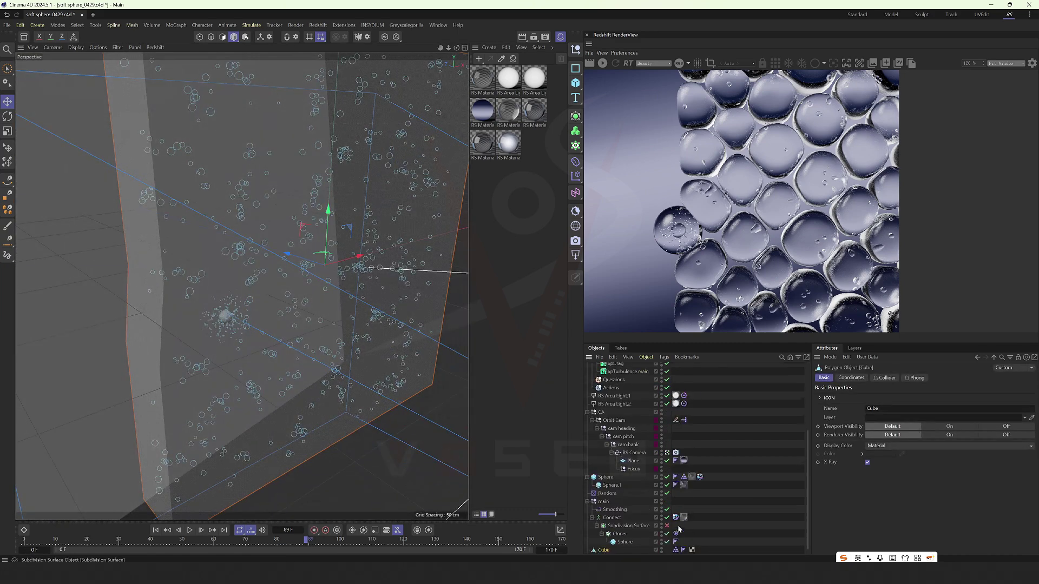
click(661, 541)
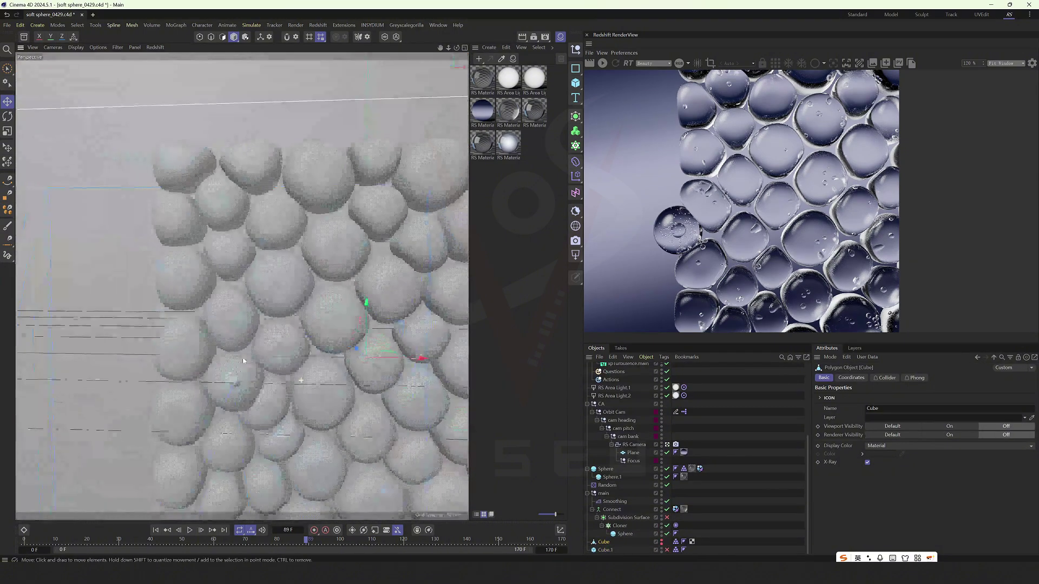
alt+drag(244, 361, 260, 358)
drag(314, 542, 403, 525)
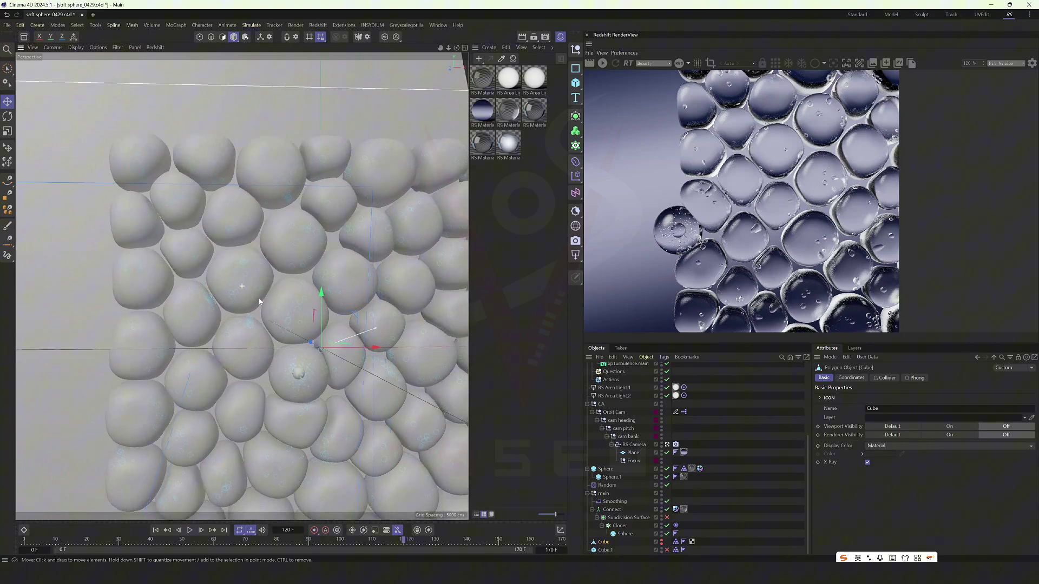
Step: Create a new project and add a Hexahedron-type sphere with a radius of about 59 cm
click(93, 15)
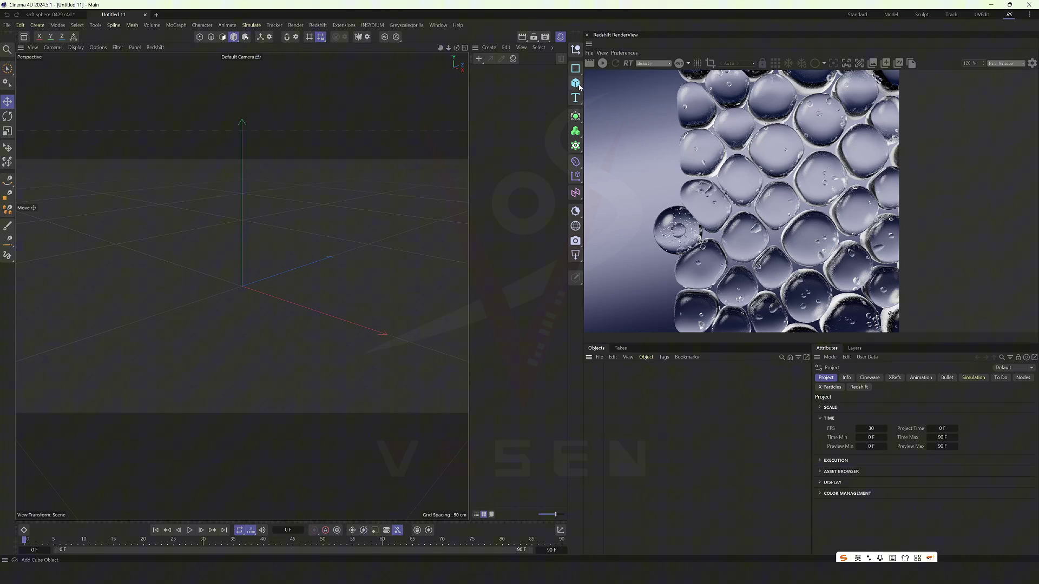
drag(579, 87, 672, 141)
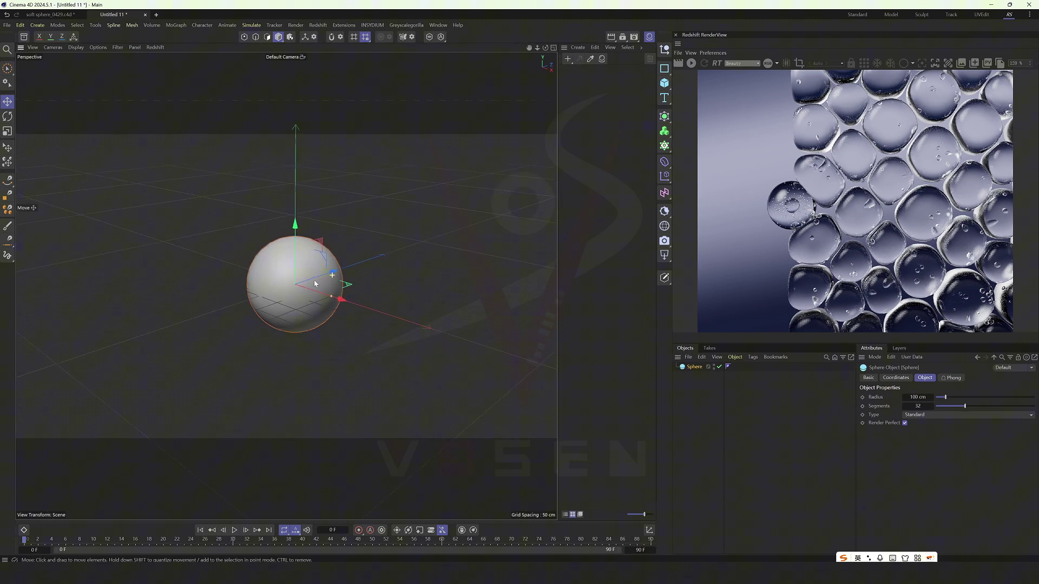
drag(333, 297, 315, 291)
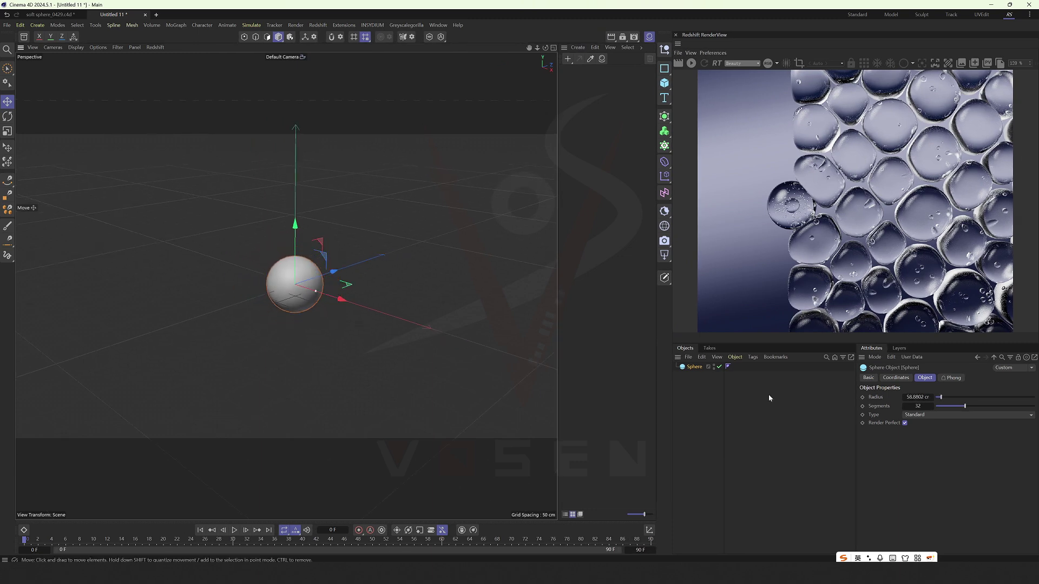
click(915, 415)
click(924, 452)
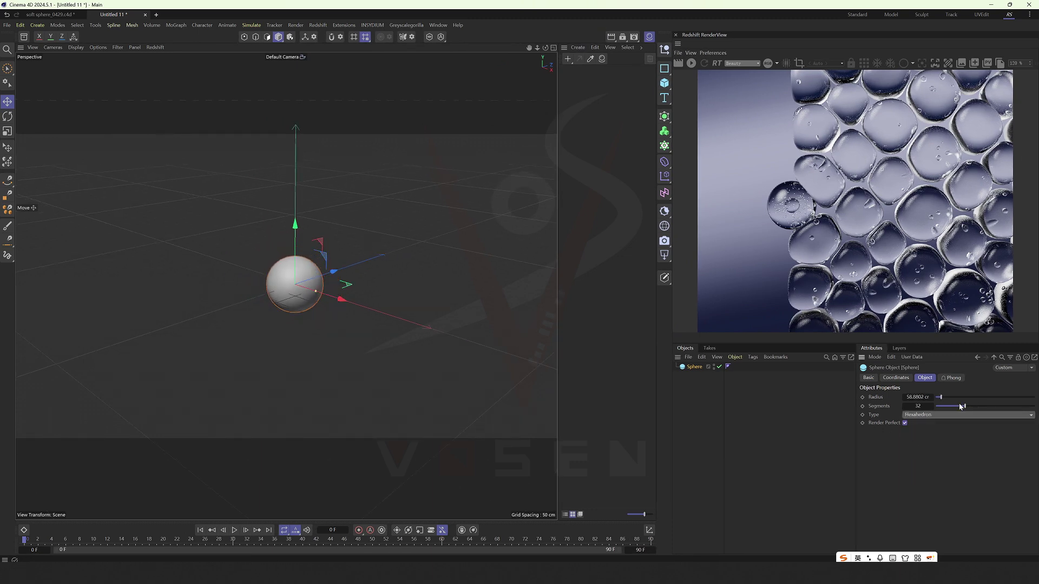
alt+drag(417, 283, 399, 220)
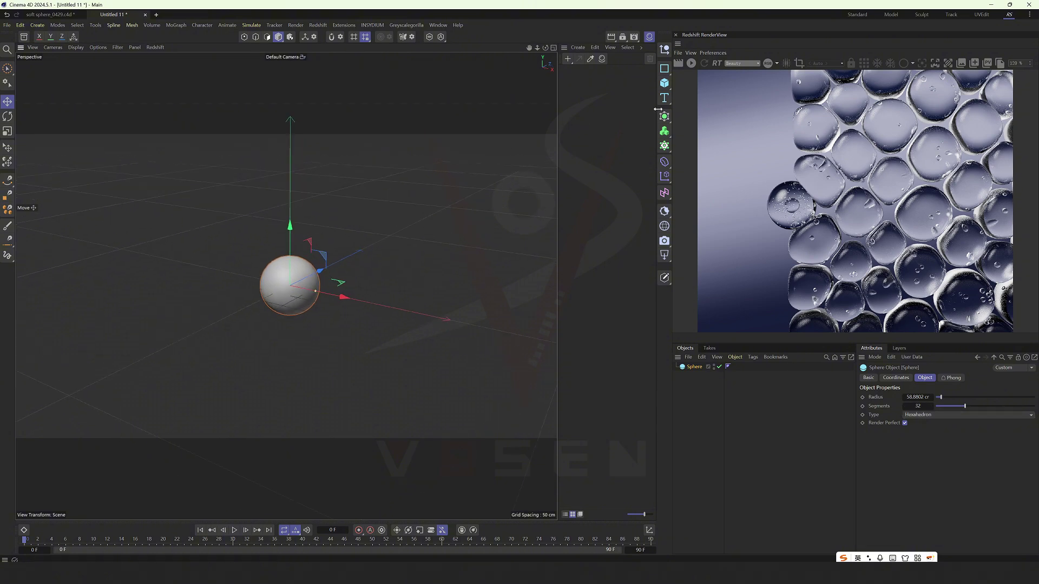
Step: Put the sphere in a grid Cloner and set its count to 3 × 3 × 1
alt+click(665, 147)
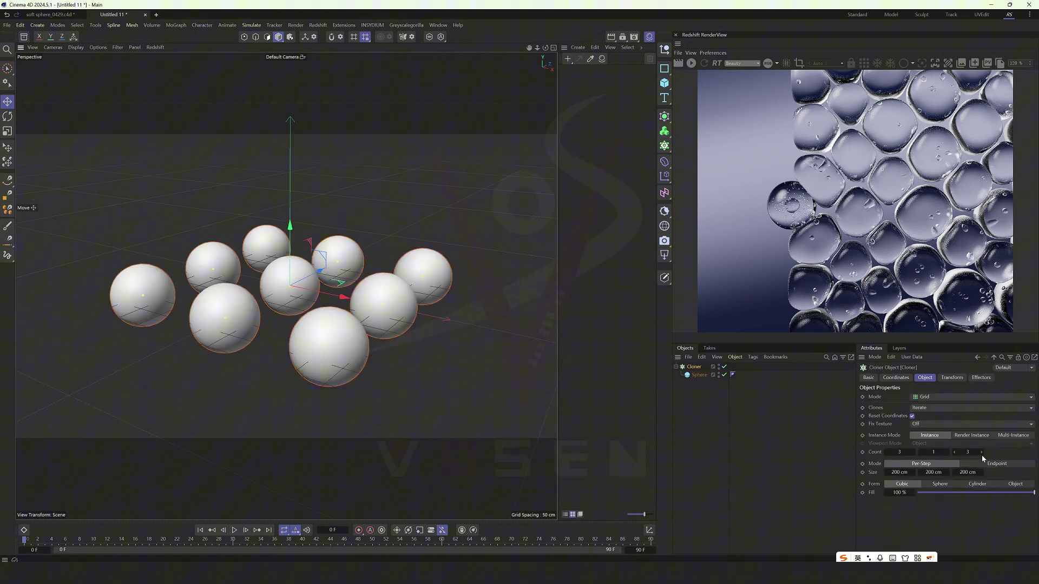
click(949, 452)
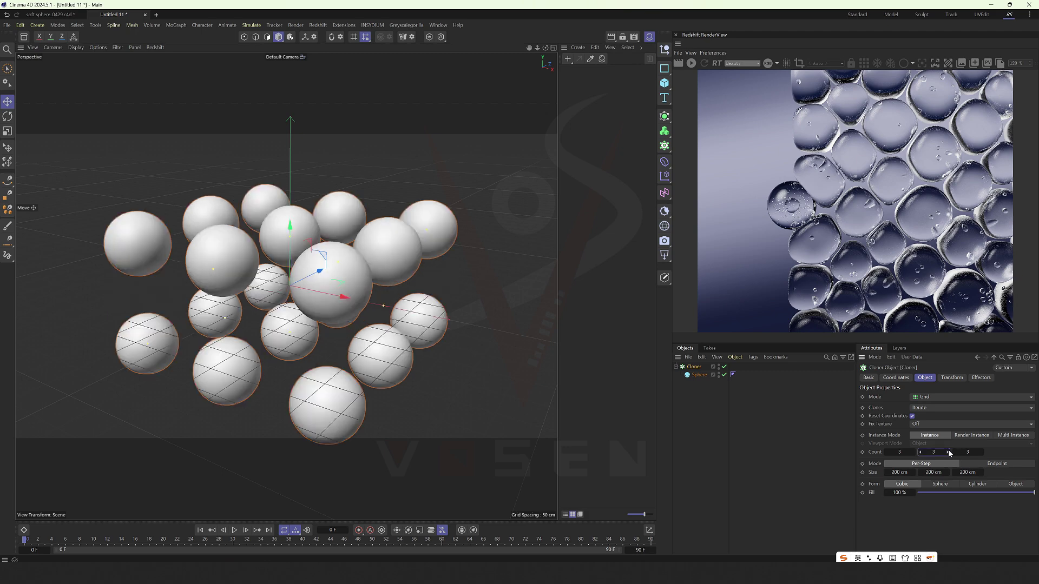
click(948, 452)
click(954, 452)
click(954, 453)
alt+drag(278, 287, 255, 281)
Step: Scale the cloned source sphere down to roughly two thirds of its size
click(690, 377)
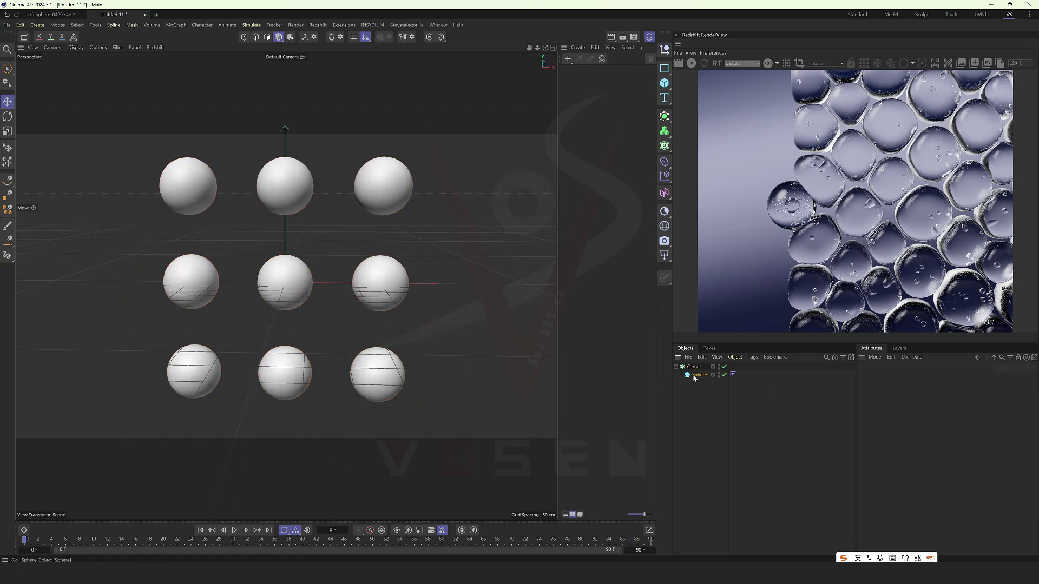
key(t)
drag(498, 232, 416, 270)
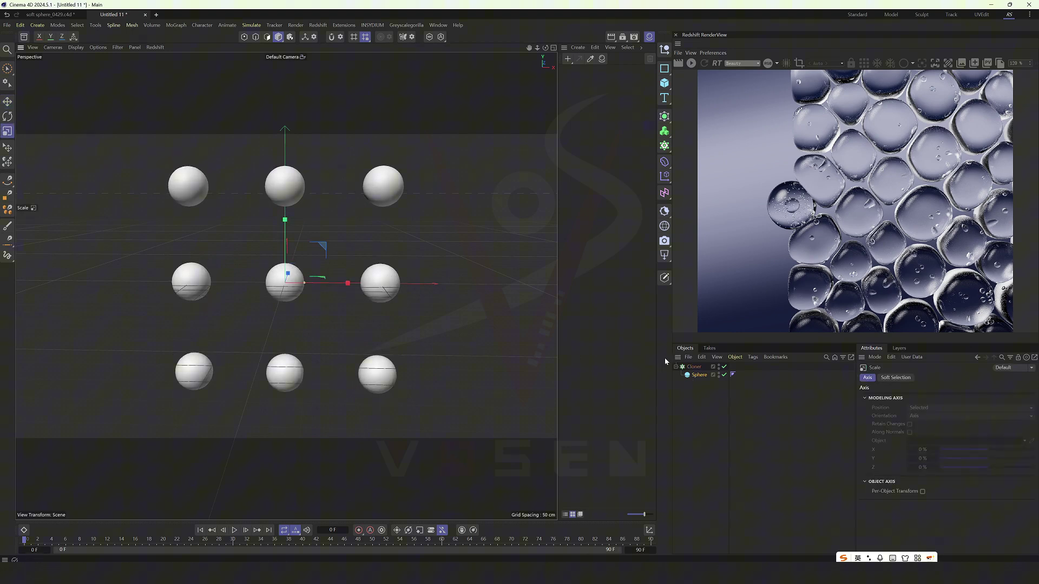
Step: Set the Cloner's grid count to 5 × 5 × 1
click(694, 367)
drag(947, 453, 931, 451)
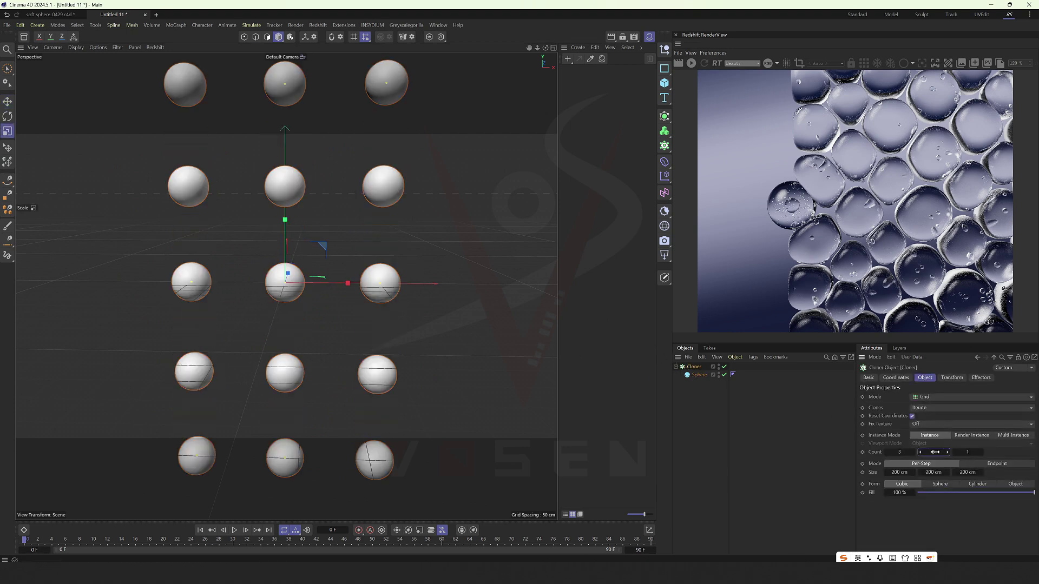
click(914, 453)
click(914, 453)
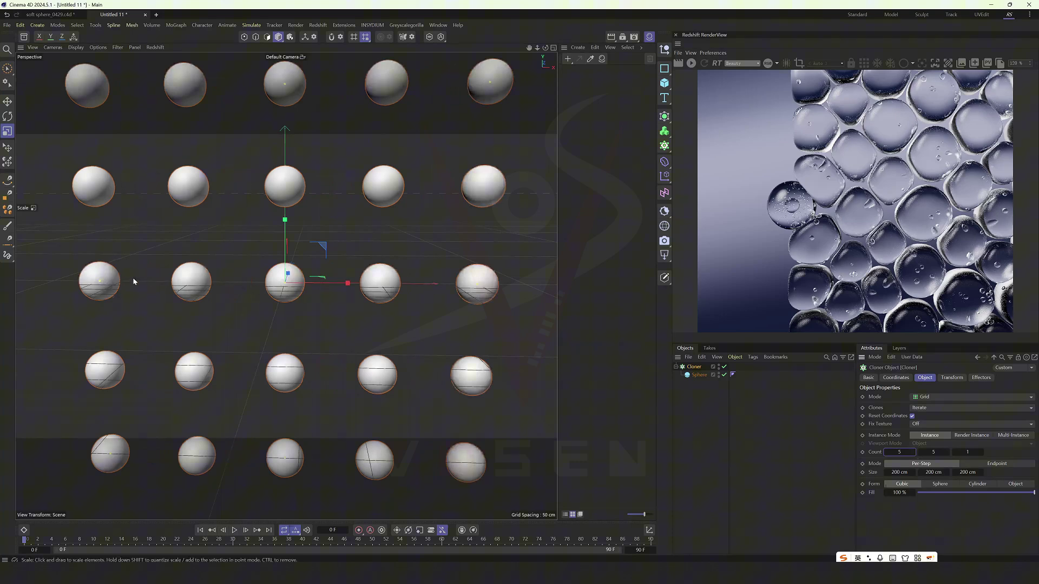
Step: Tighten the clone spacing to about 90 cm in X and 88 cm in Y so the spheres nearly touch
drag(99, 282, 200, 286)
drag(286, 86, 302, 244)
key(e)
scroll(321, 229, up, 2)
click(303, 243)
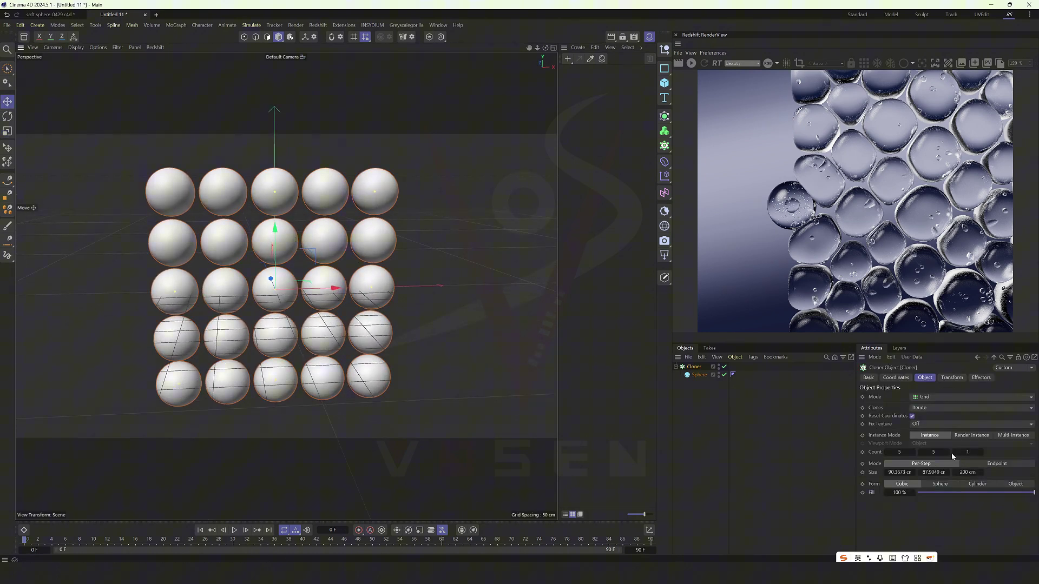
Step: Set the Cloner's count to 7 × 7 × 1 and its X spacing to about 88 cm
drag(931, 453, 935, 453)
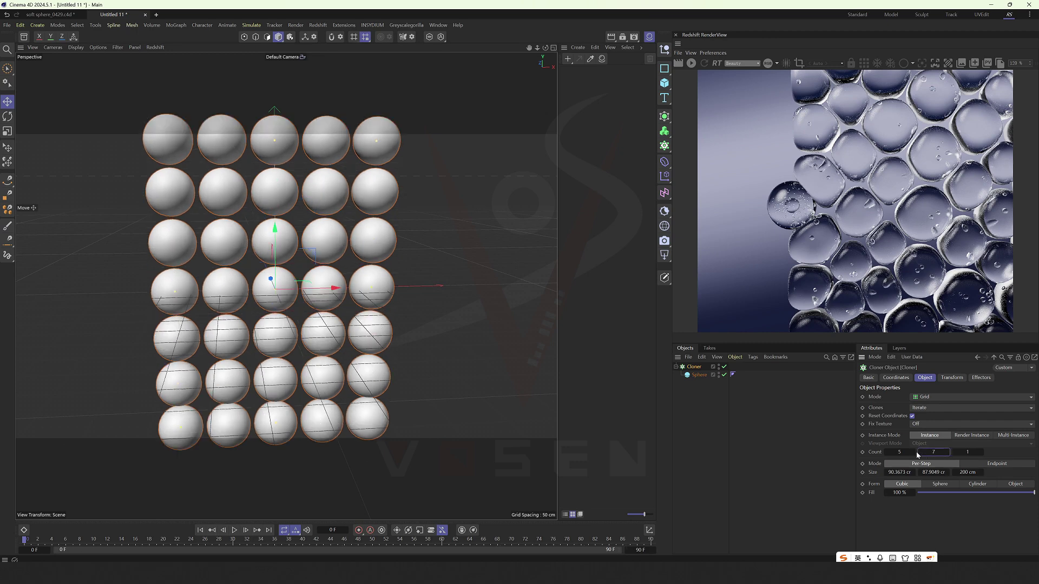
click(914, 452)
alt+drag(349, 370, 335, 295)
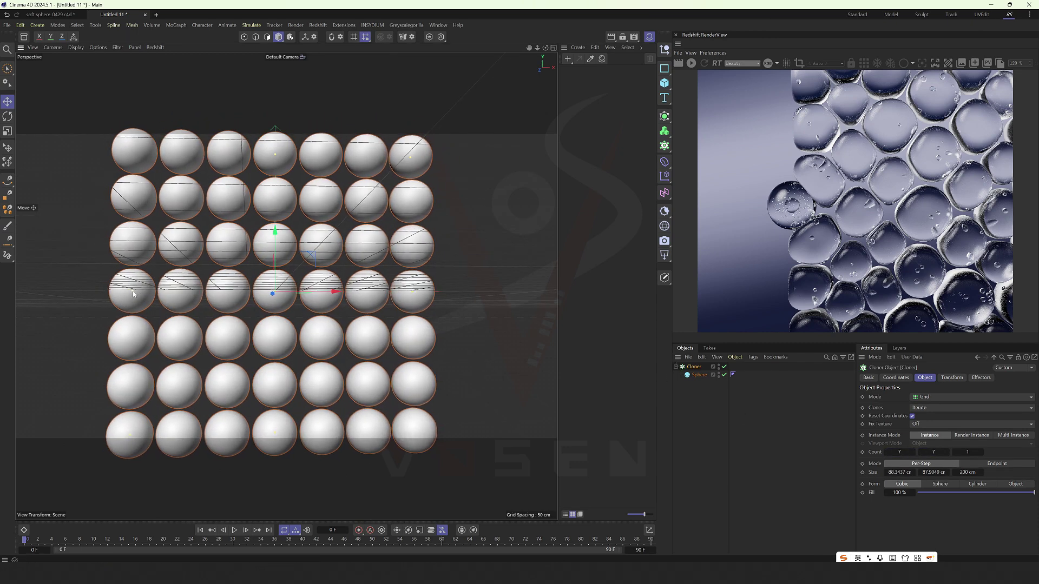
Step: Add a cube enclosing the sphere grid, sized about 630 × 635 × 112 cm
alt+drag(131, 294, 281, 271)
click(664, 83)
alt+drag(346, 287, 232, 296)
alt+drag(330, 269, 379, 275)
scroll(378, 276, down, 2)
alt+middle_drag(379, 275, 279, 276)
alt+drag(278, 276, 299, 171)
drag(335, 297, 242, 281)
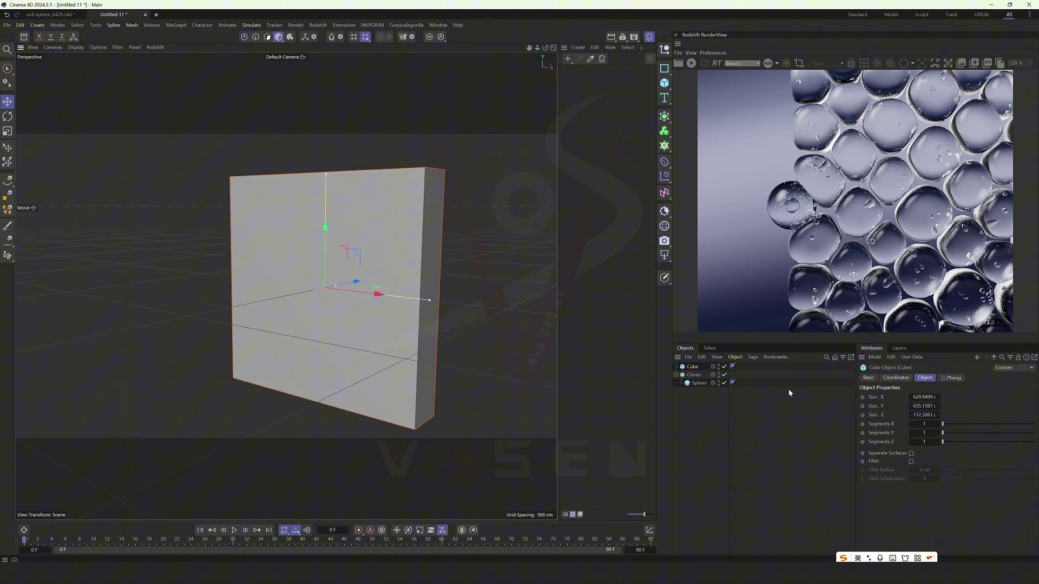
Step: Enable X-Ray on the cube so the cloned spheres can be seen through it
click(868, 378)
alt+drag(278, 237, 251, 262)
alt+middle_drag(251, 265, 255, 309)
alt+right_drag(255, 308, 276, 309)
click(699, 410)
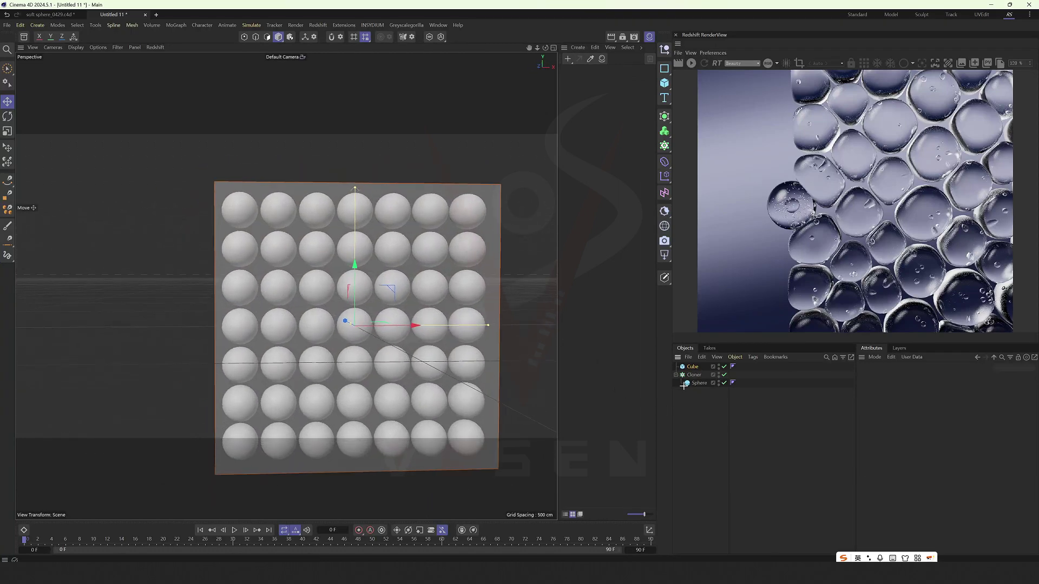
Step: Add a separate sphere, shrink it to roughly the clones' size and place it outside the cube's negative X side
click(664, 83)
click(737, 125)
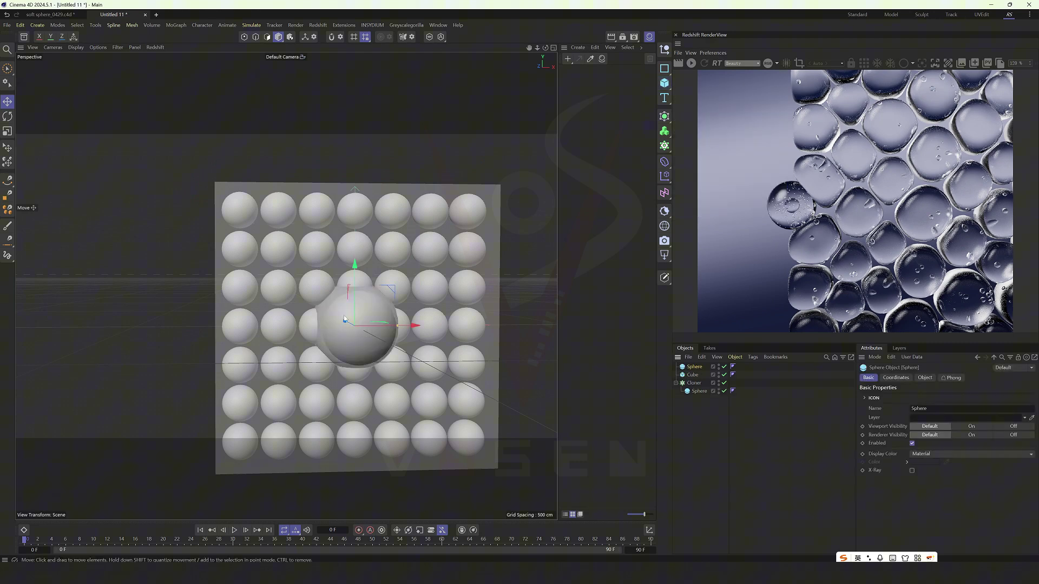
drag(349, 323, 313, 297)
key(e)
scroll(207, 311, up, 3)
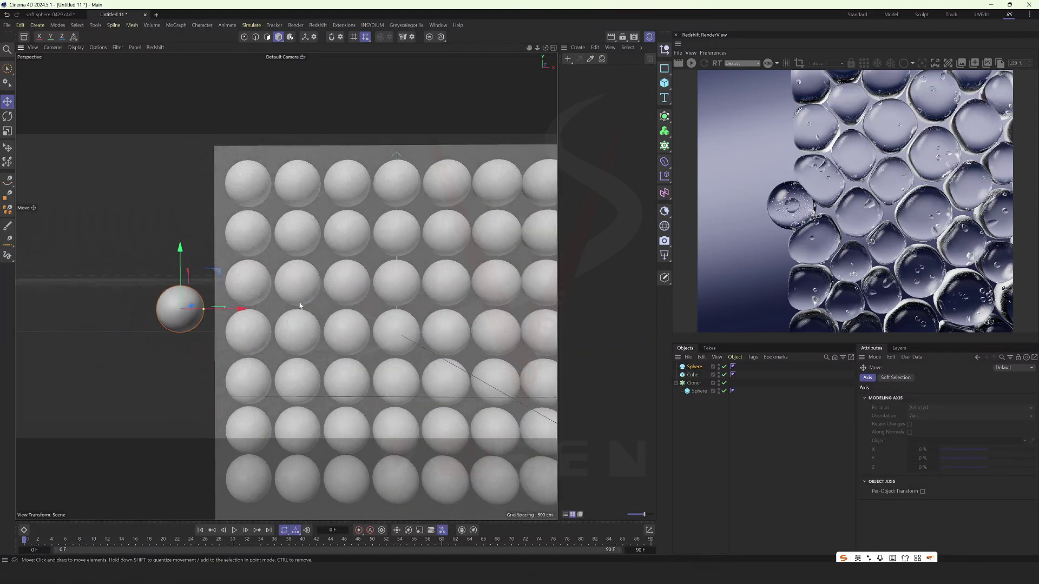
Step: Extend the project's timeline and preview range to 390 frames
click(698, 367)
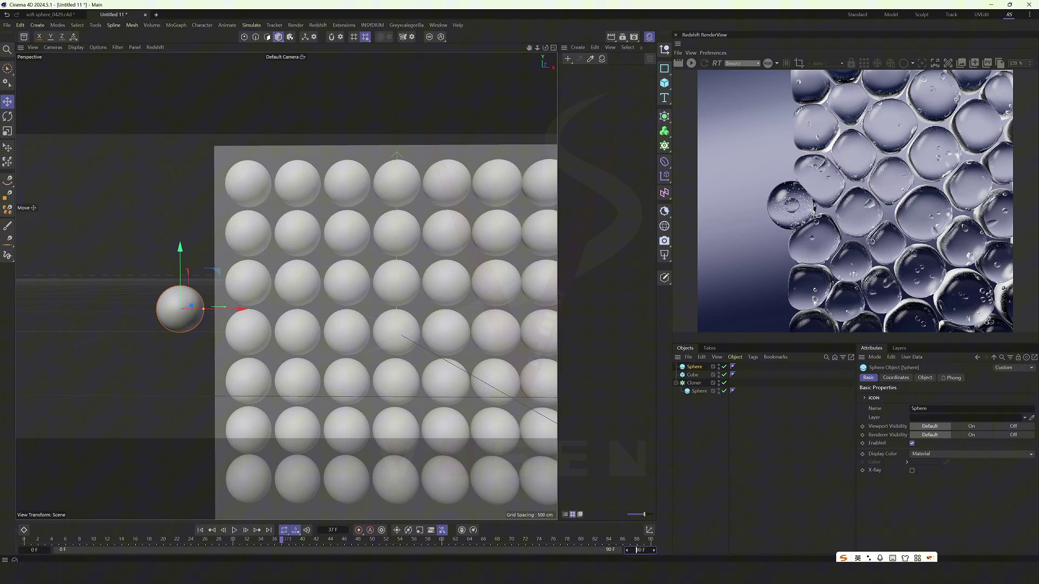
click(700, 530)
double_click(179, 550)
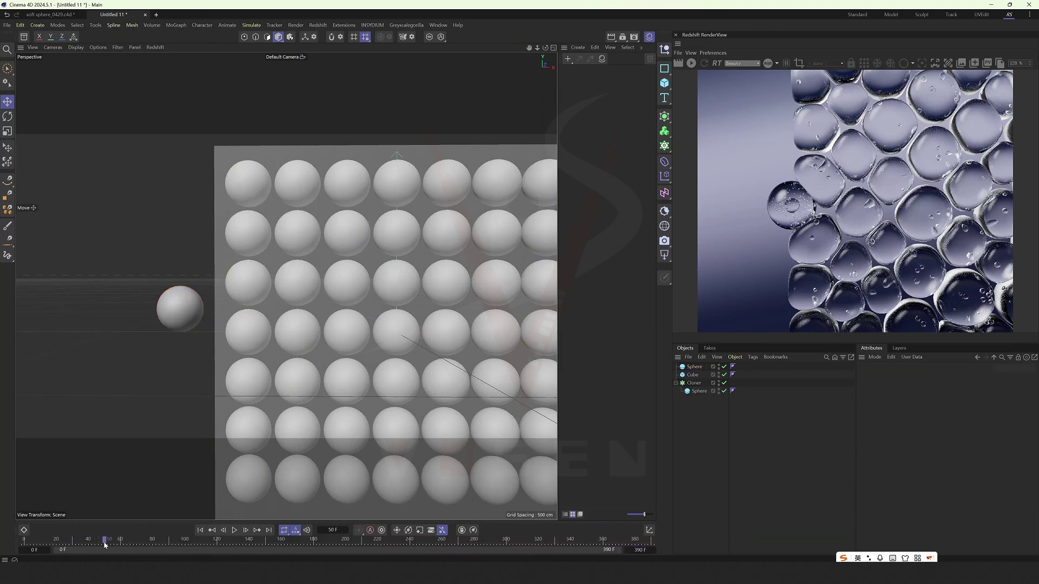
Step: Keyframe the separate sphere's X position at its starting place outside the cube on frame 50
scroll(302, 304, up, 2)
alt+drag(302, 279, 196, 396)
alt+drag(273, 285, 254, 299)
click(692, 368)
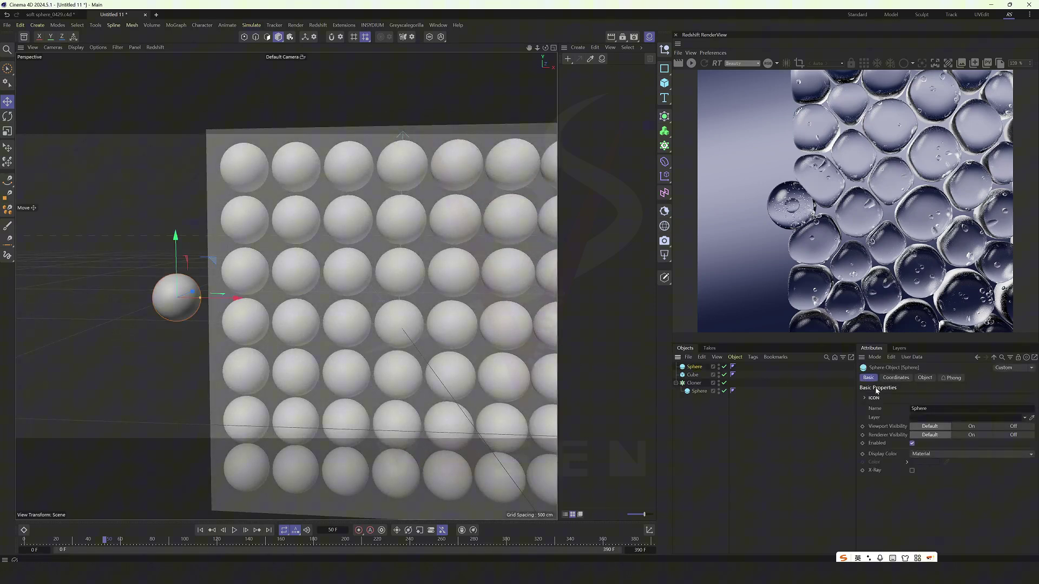
click(895, 378)
drag(903, 417, 901, 417)
key(ctrl+z)
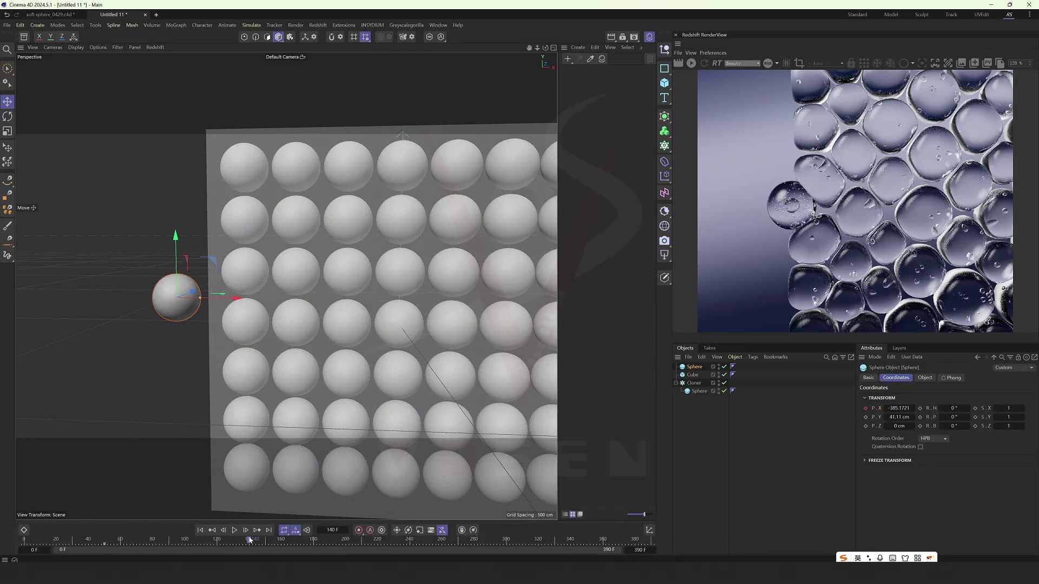
Step: At frame 140, move the separate sphere along X into the grid to about 63 cm and keyframe its X position
scroll(275, 315, down, 2)
alt+middle_drag(247, 312, 158, 317)
drag(173, 309, 403, 315)
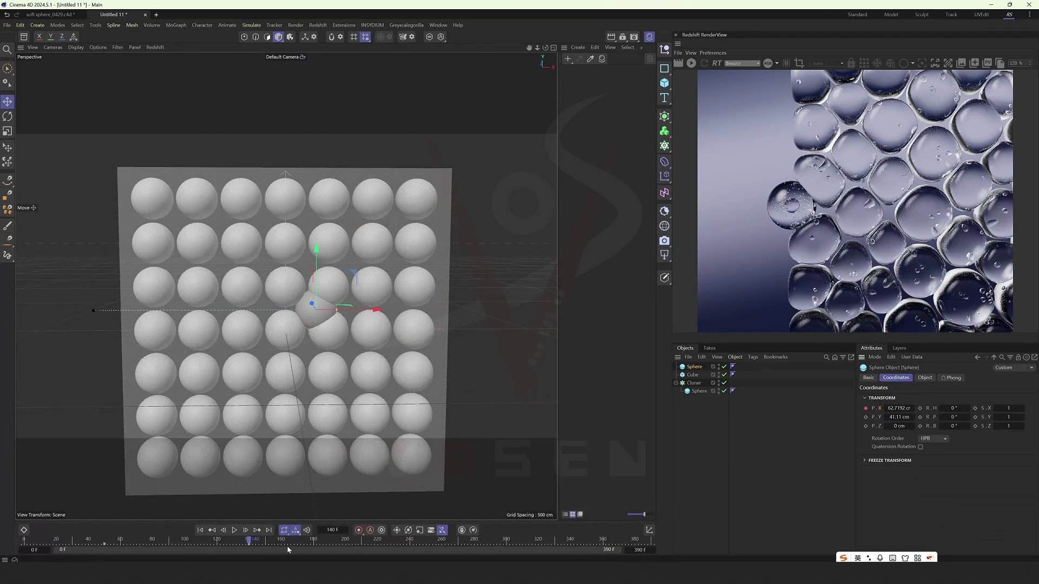
Step: Set the separate sphere's two X position keyframes to Linear interpolation and preview the motion from frame 0
drag(53, 551, 52, 552)
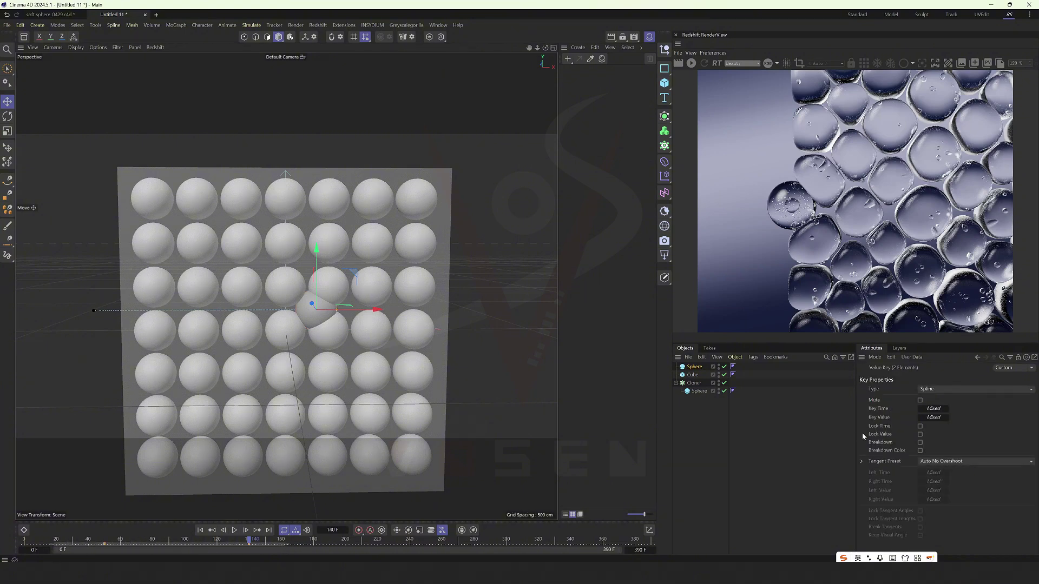
click(923, 394)
click(928, 406)
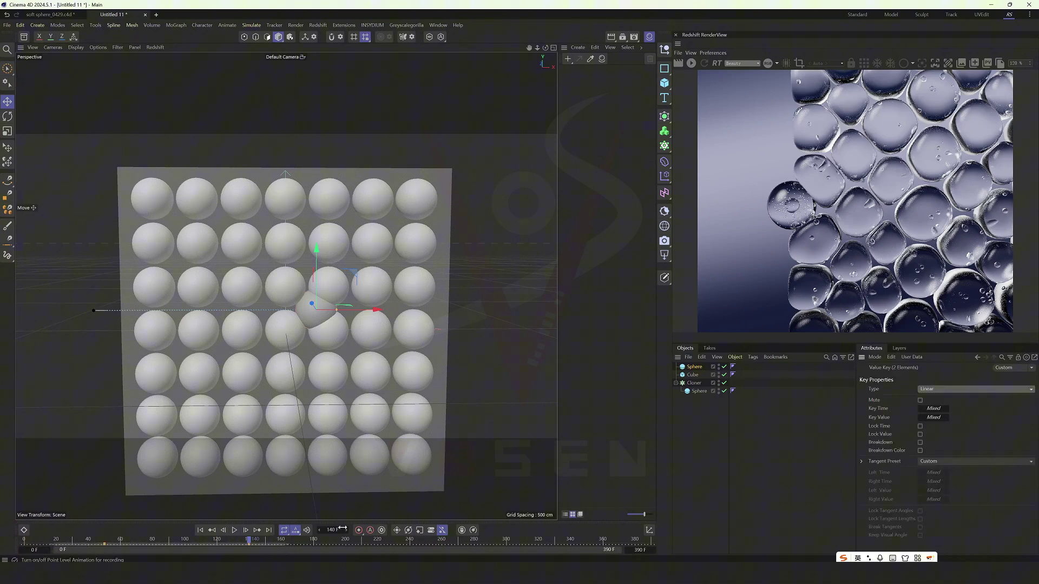
click(205, 531)
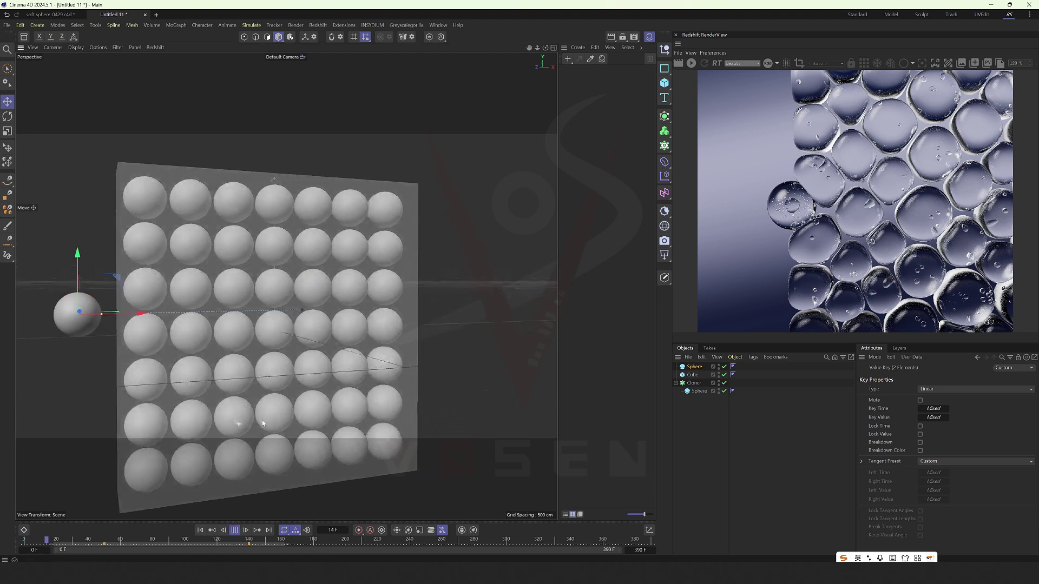
click(234, 532)
click(202, 532)
alt+drag(340, 337, 304, 368)
Step: Add a Collider simulation tag to the cube and set its collider side to Back
click(417, 292)
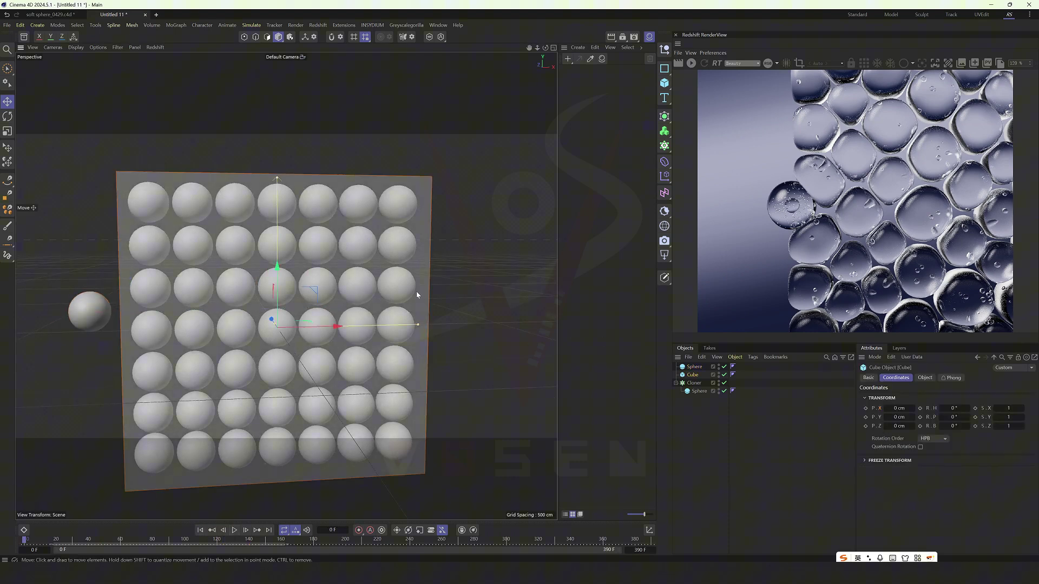
right_click(691, 377)
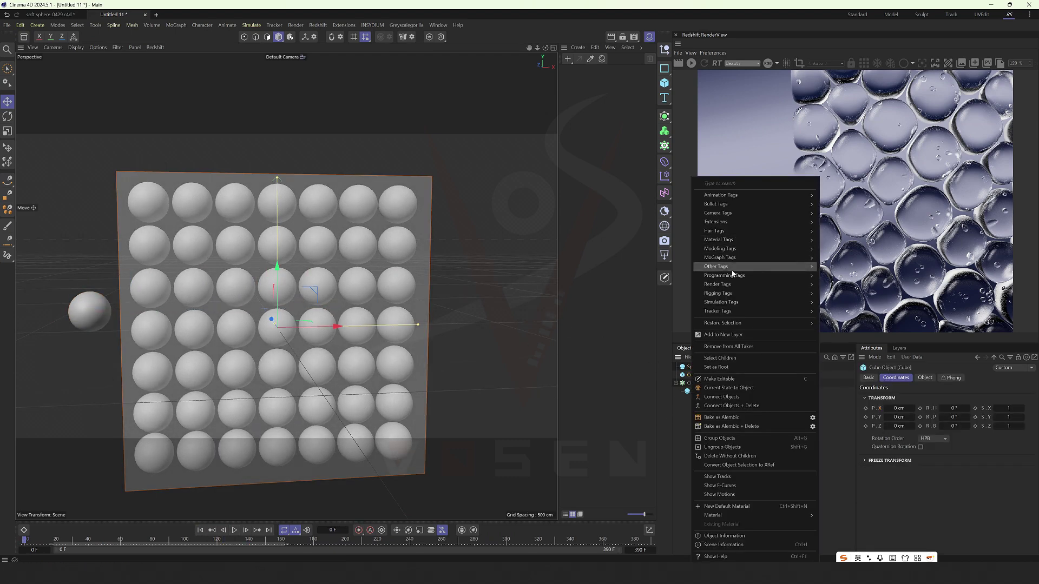
mouse_move(732, 284)
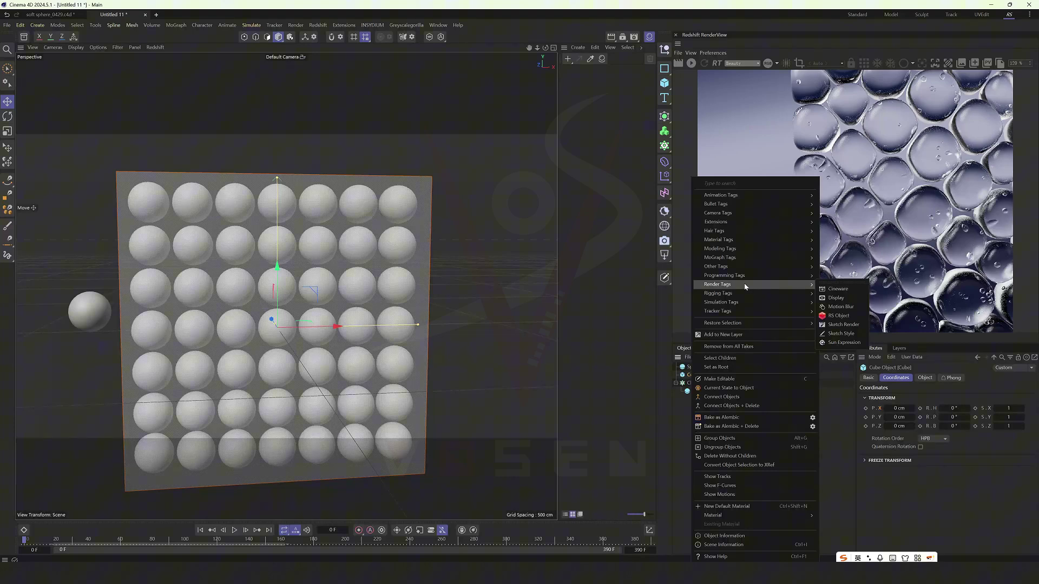
mouse_move(726, 302)
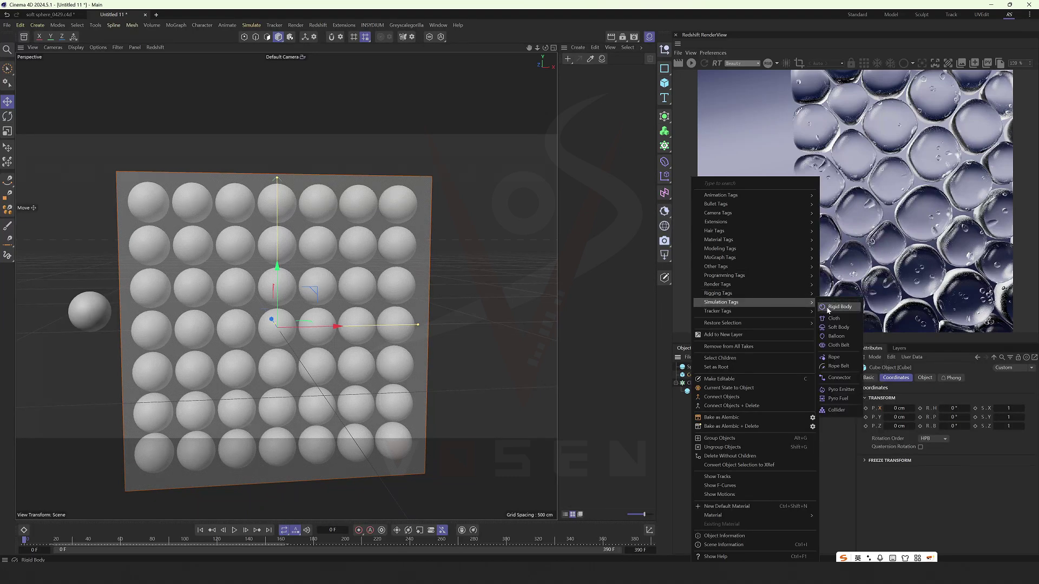
click(838, 410)
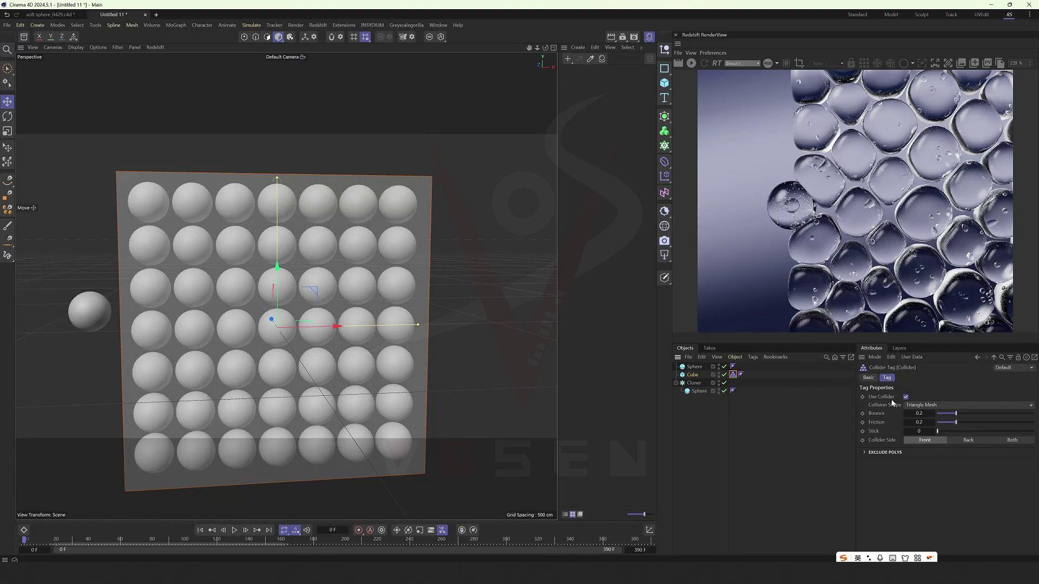
click(968, 440)
Step: Add a Cloth simulation tag to the Cloner and set its surface thickness to 1 cm
alt+drag(309, 336, 324, 334)
alt+right_drag(325, 334, 400, 340)
click(694, 383)
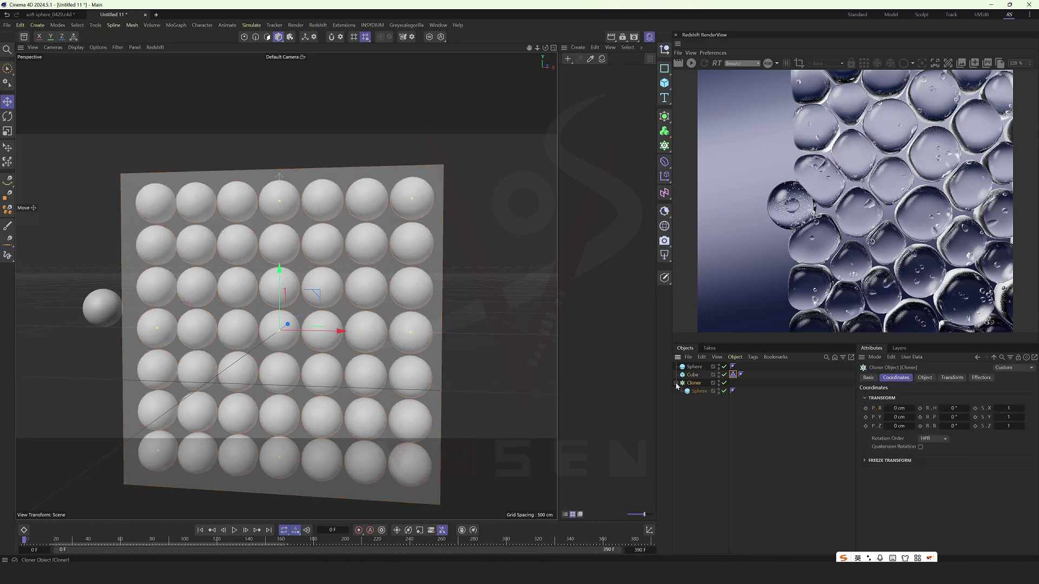
right_click(690, 384)
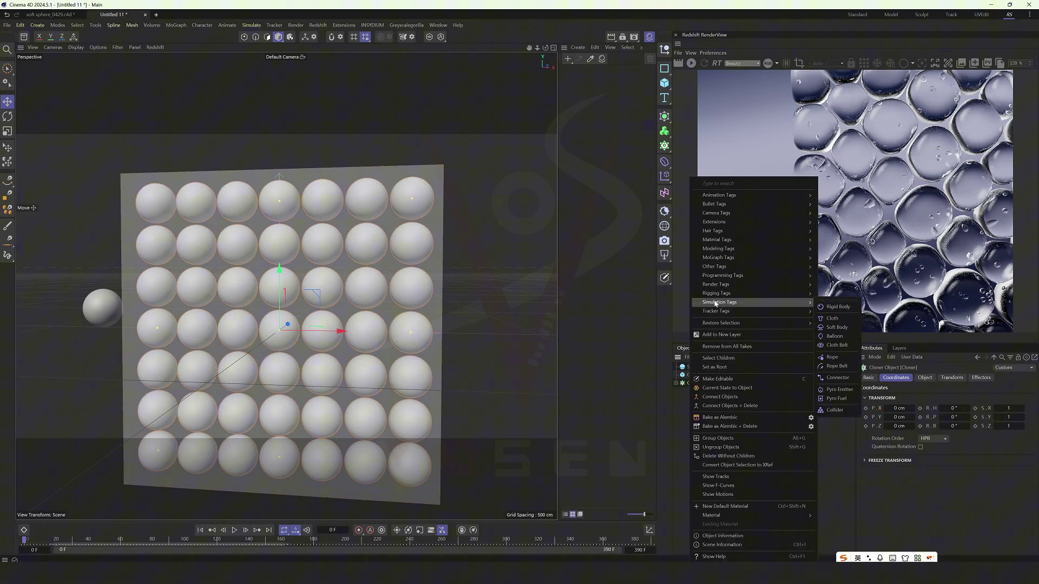
mouse_move(748, 289)
click(833, 319)
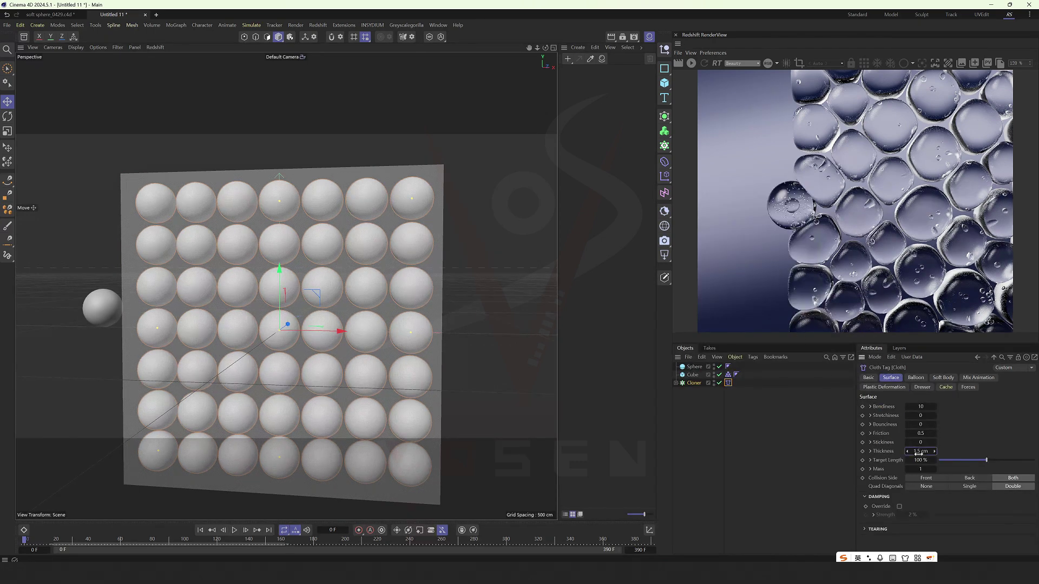
text(1)
key(Return)
Step: Enable Balloon on the Cloner's cloth tag with overpressure 3 and expansion time 10 F, and play the simulation
click(916, 378)
click(909, 406)
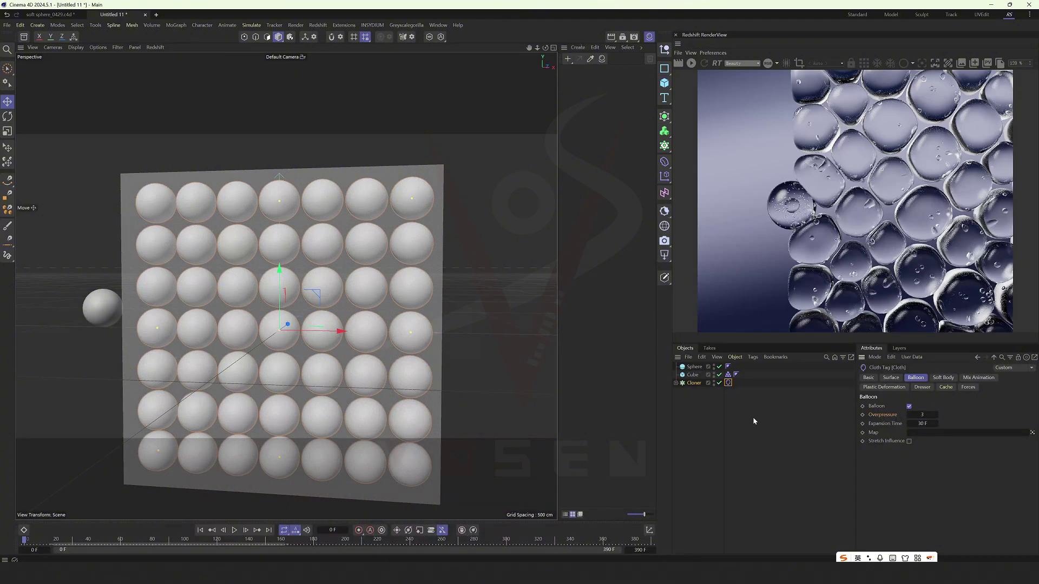
alt+drag(461, 418, 819, 436)
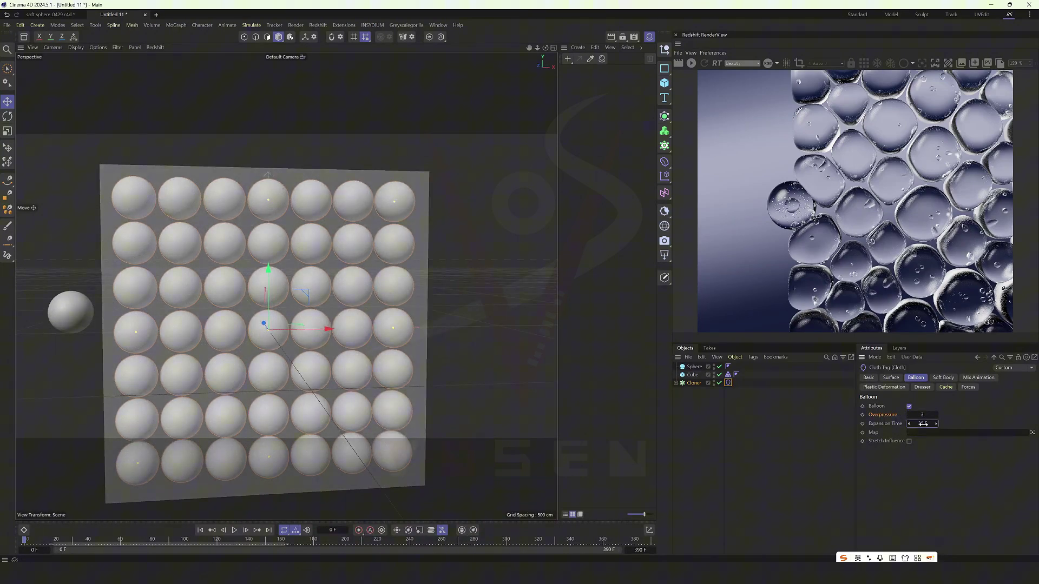
click(234, 530)
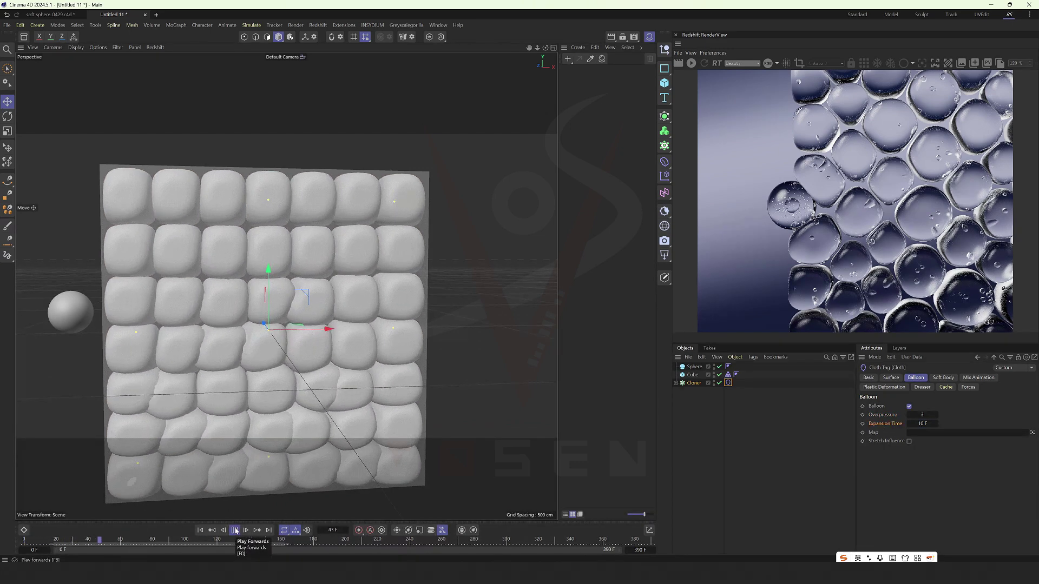
click(235, 532)
Step: Set the scene's simulation gravity to 0 cm in the project settings and return to frame 0
alt+drag(211, 459, 583, 409)
click(874, 357)
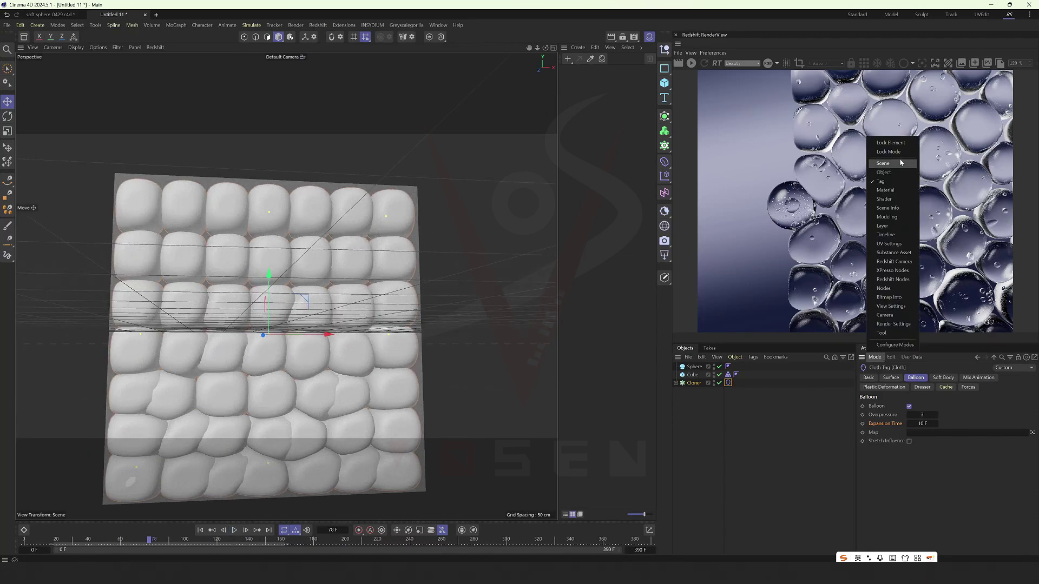
click(883, 163)
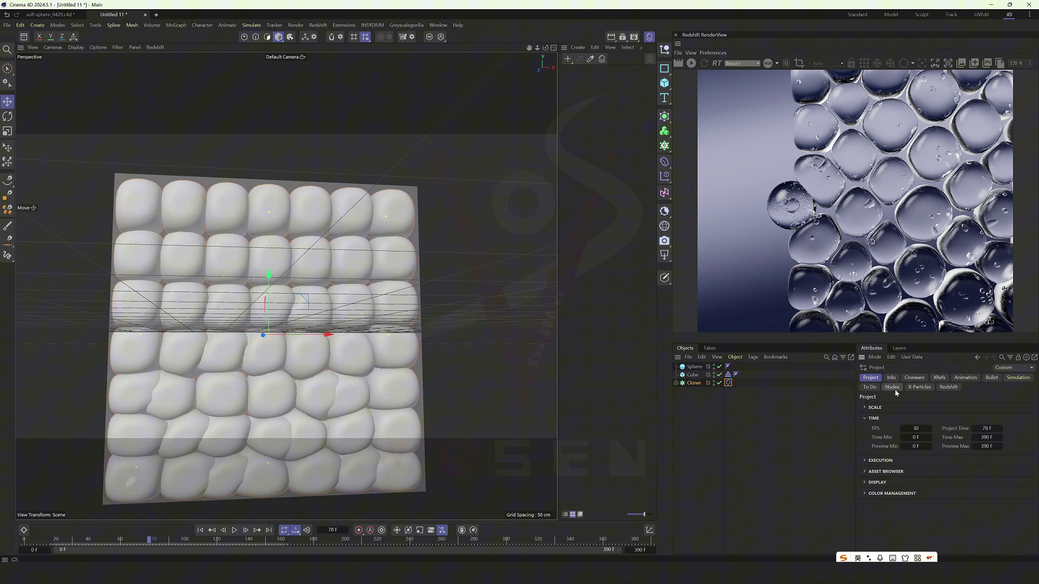
click(1019, 377)
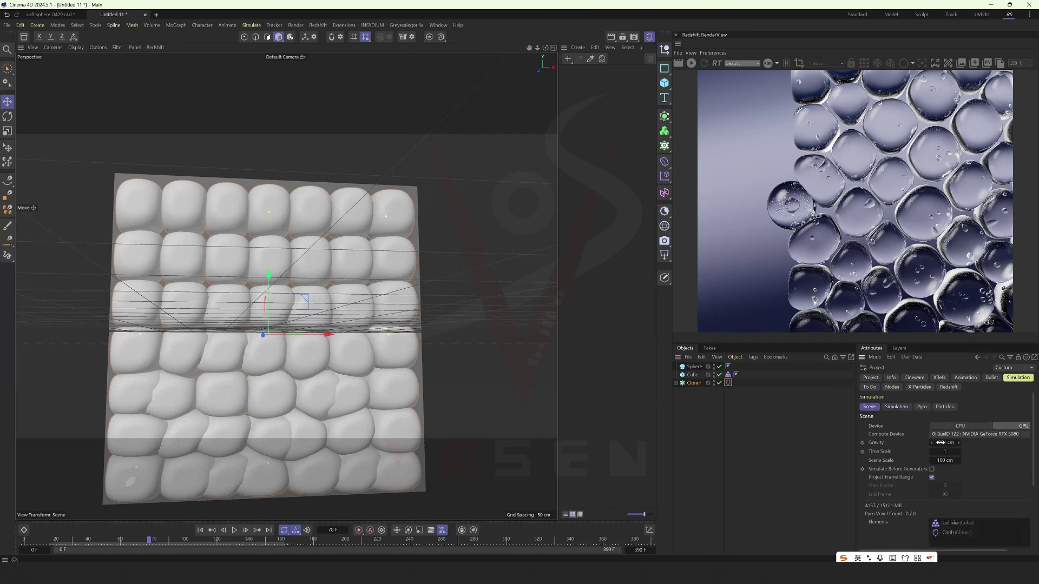
click(739, 412)
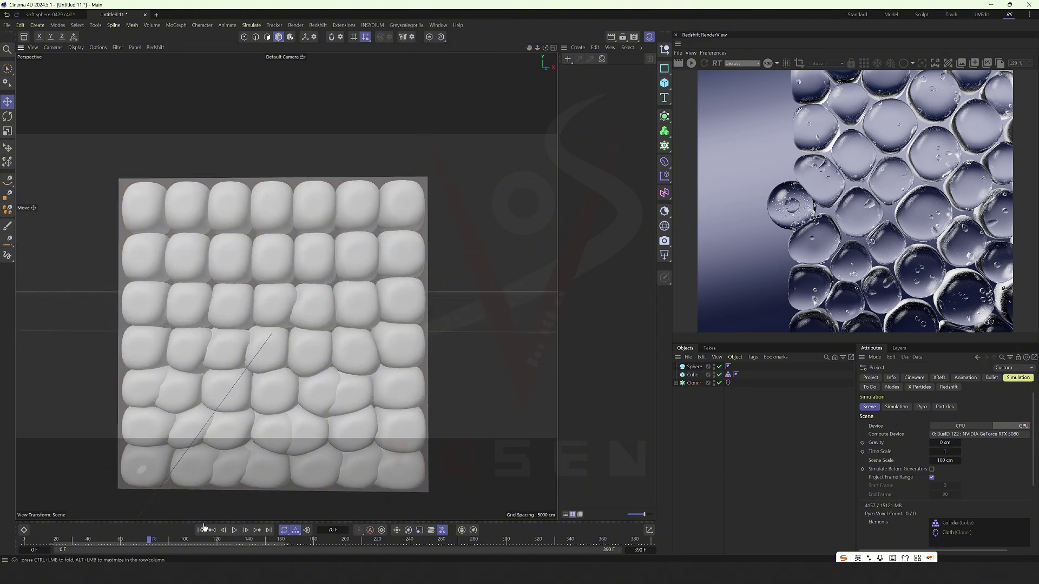
click(201, 530)
Step: Add a Random effector to the Cloner and disable its position randomization
click(677, 383)
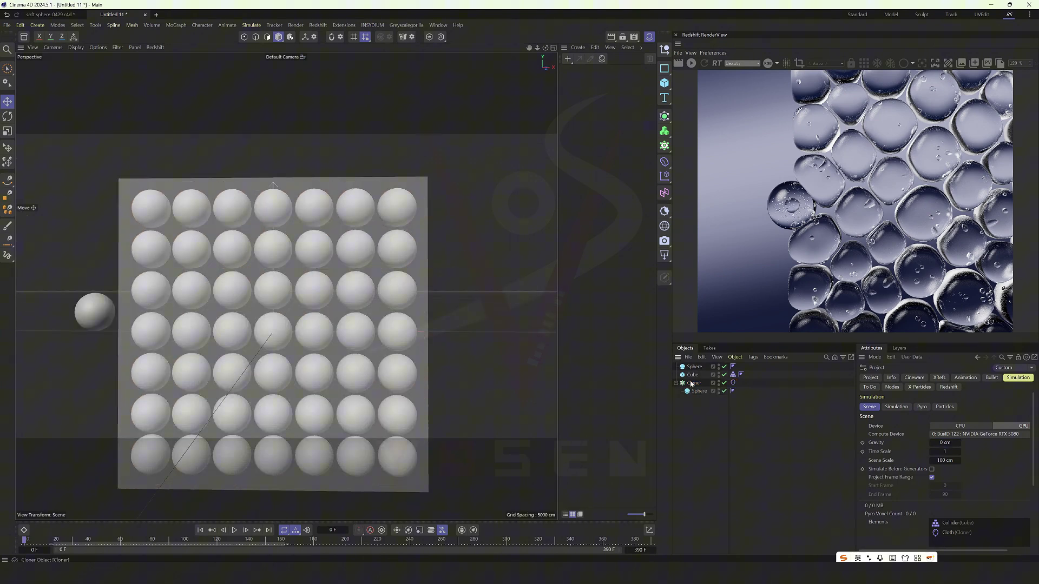
click(694, 383)
click(668, 164)
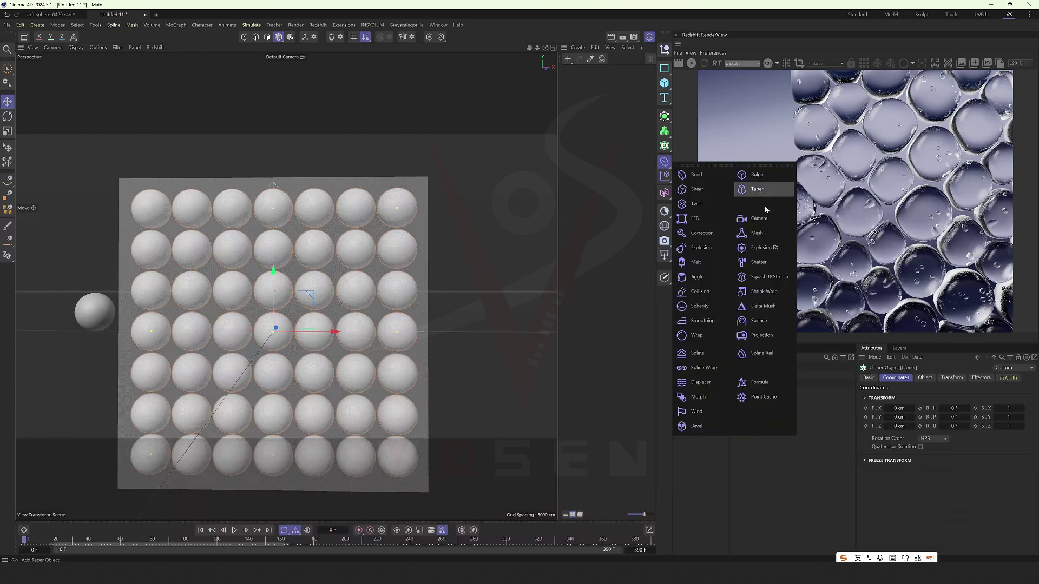
click(664, 176)
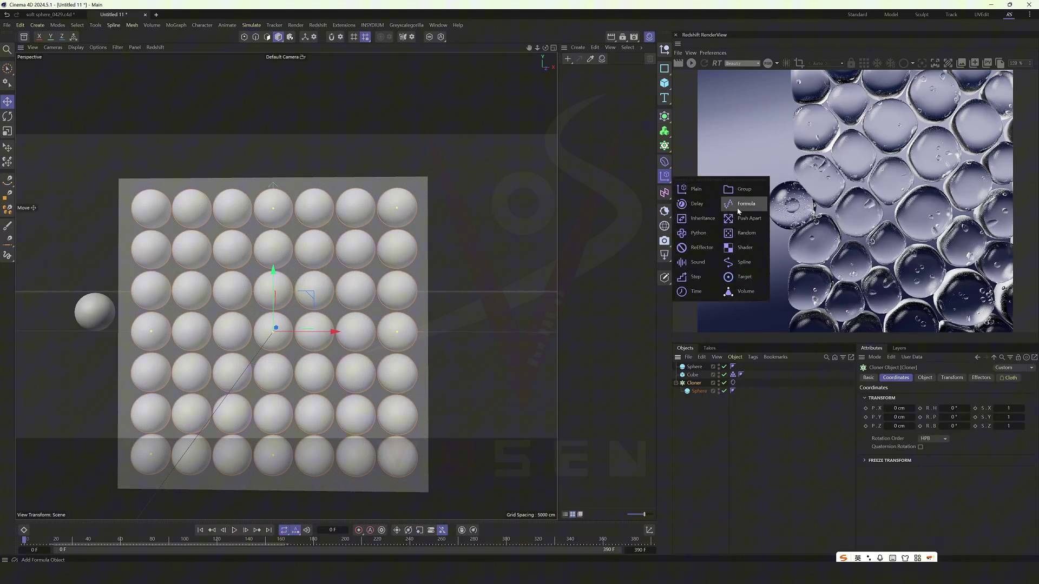
click(735, 233)
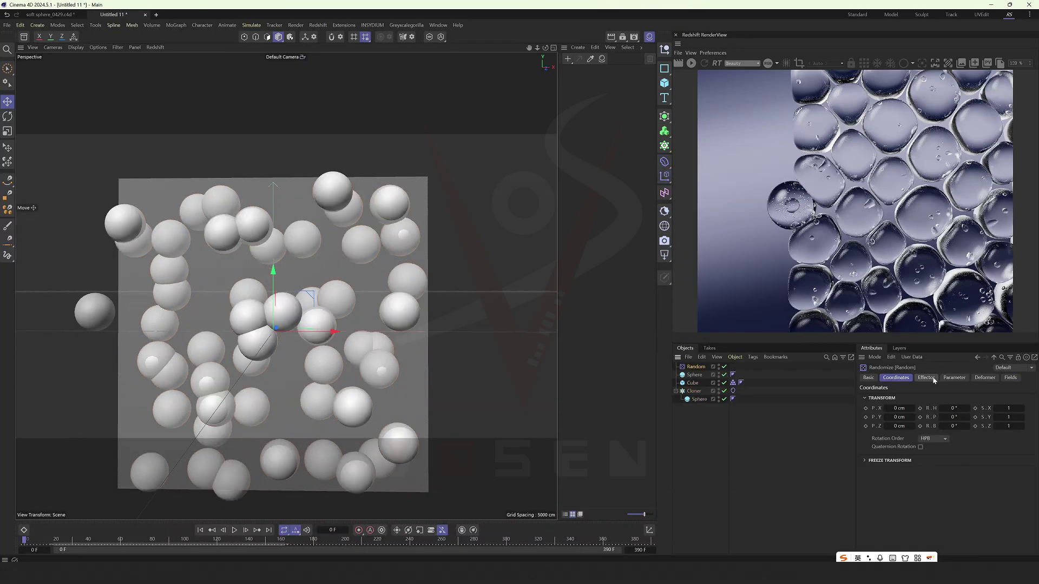
click(954, 377)
click(912, 426)
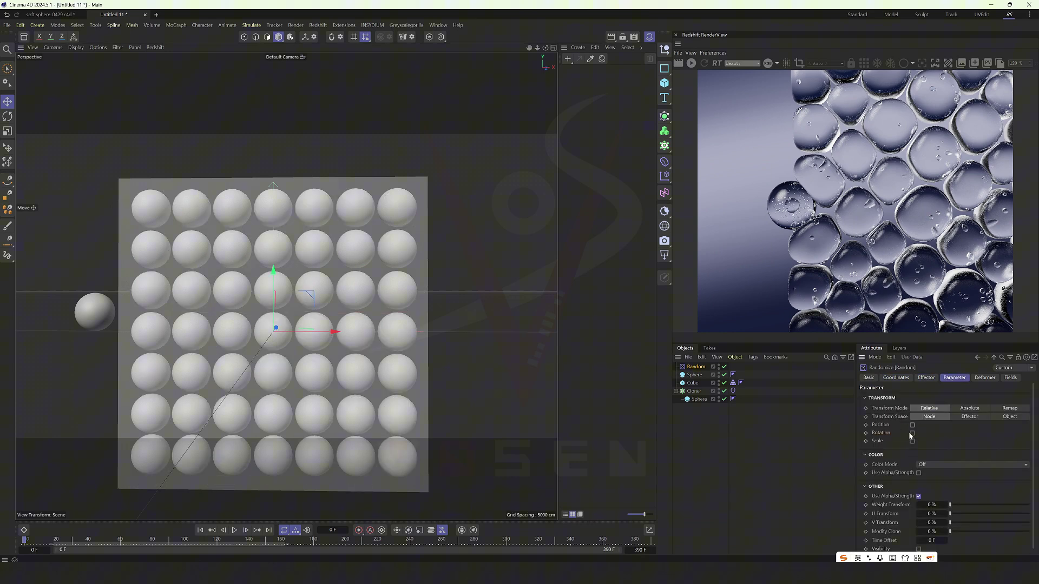
Step: Enable uniform scale on the Random effector and raise the scale value slightly to vary the clone sizes
click(912, 441)
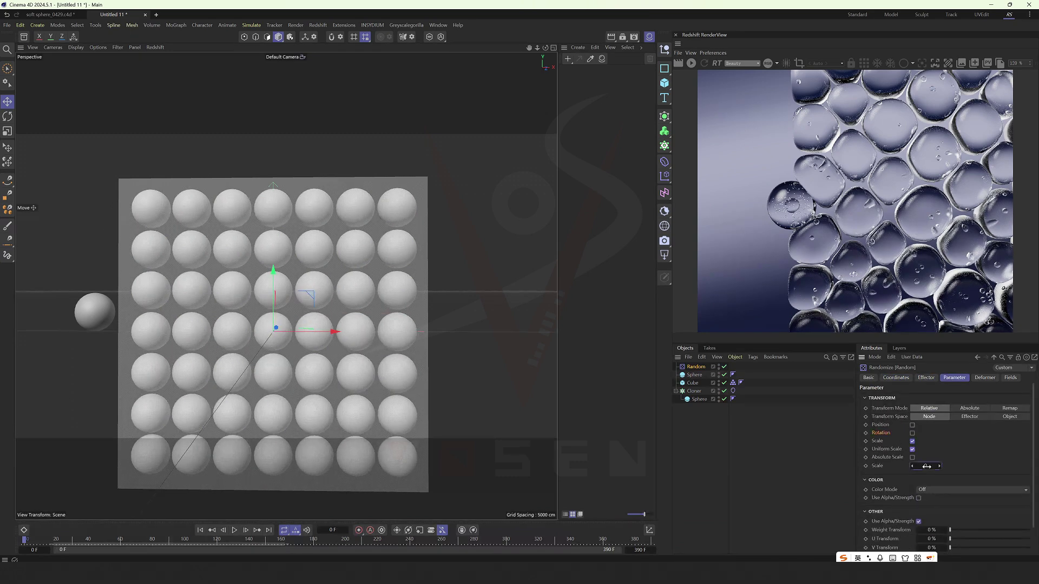
drag(926, 467, 932, 466)
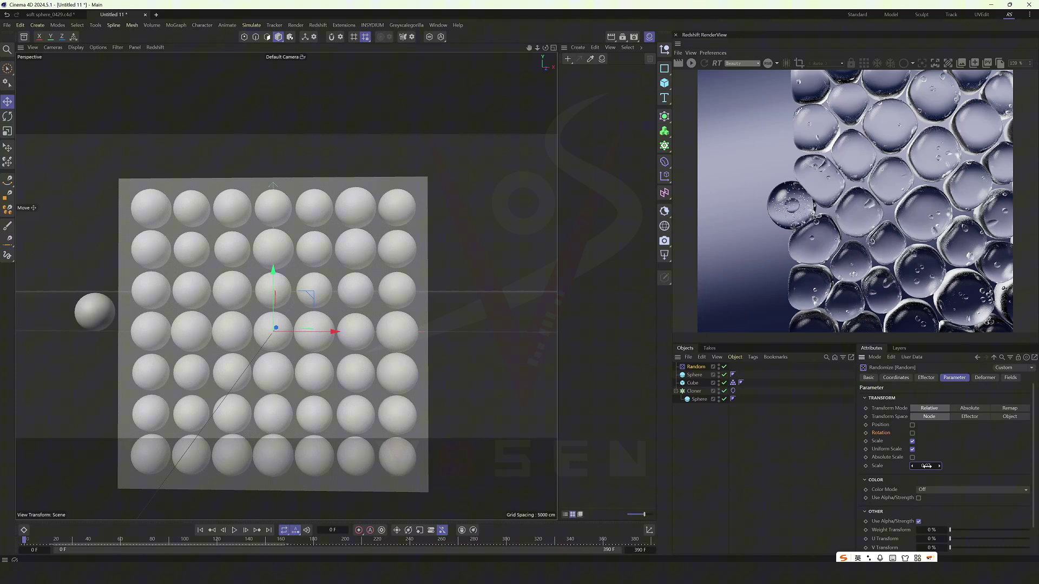
click(816, 471)
Step: Play the simulation to check how the randomly sized clones inflate inside the cube, and return to frame 0
mouse_move(202, 364)
alt+mouse_down()
mouse_move(248, 362)
mouse_move(203, 365)
alt+mouse_up()
alt+middle_drag(203, 366, 223, 355)
alt+drag(222, 355, 218, 358)
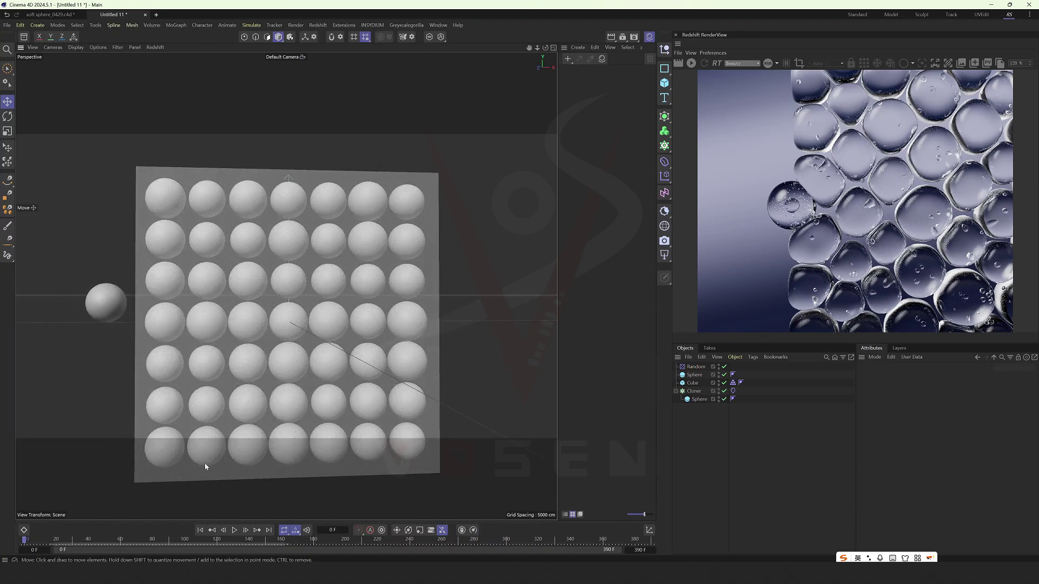
click(235, 530)
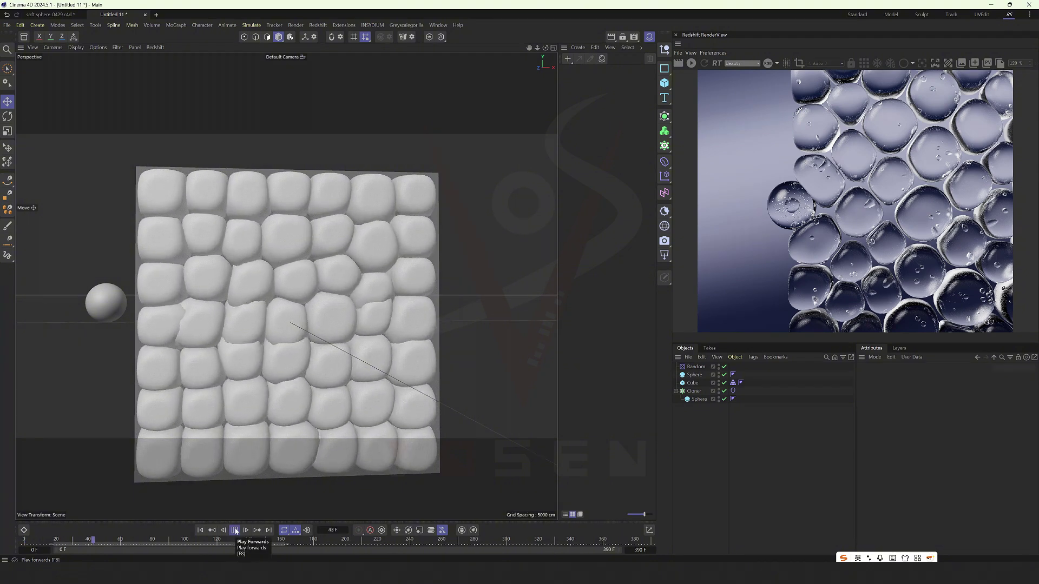
click(201, 531)
scroll(346, 419, up, 3)
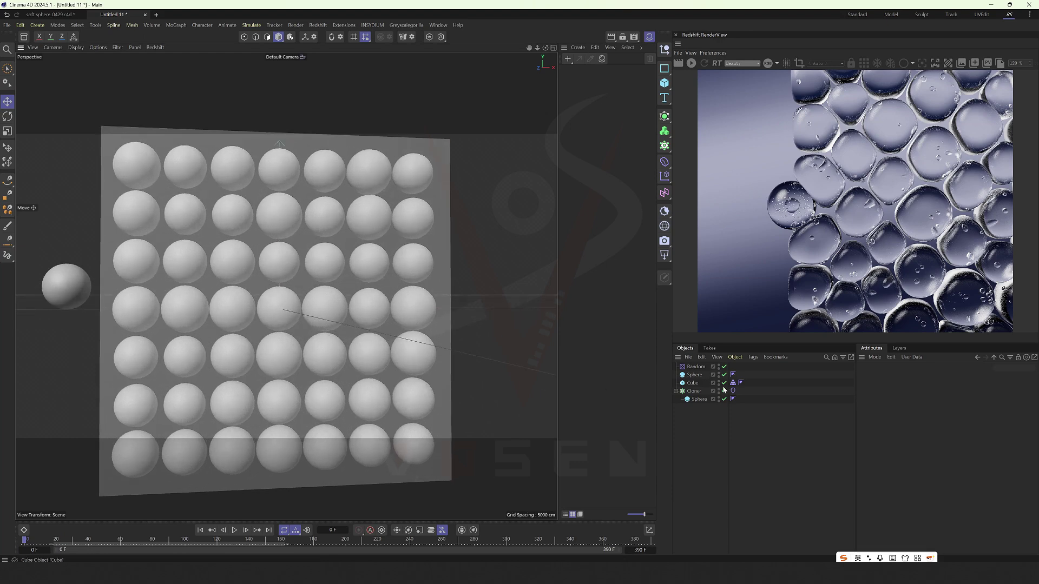
Step: Set the Cloner's cloth thickness to 1.3 cm and its balloon overpressure to 2
click(732, 383)
click(733, 391)
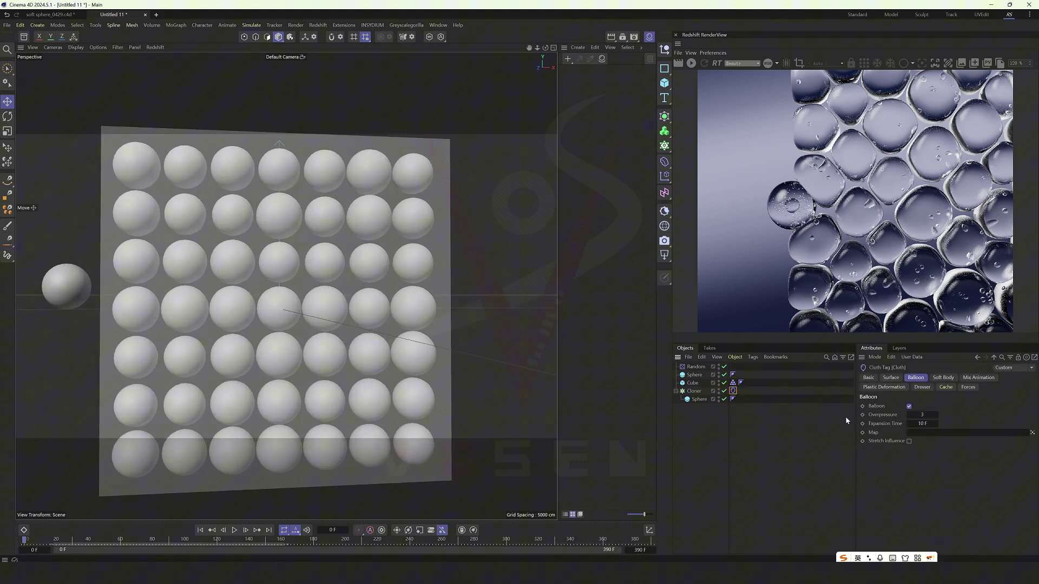
click(890, 378)
text(2)
key(Return)
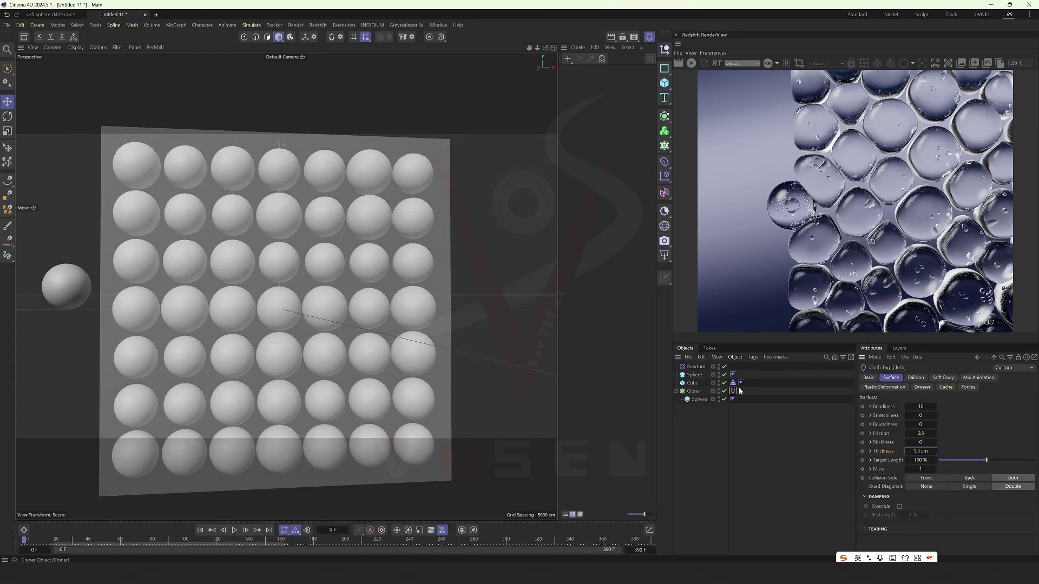
click(913, 378)
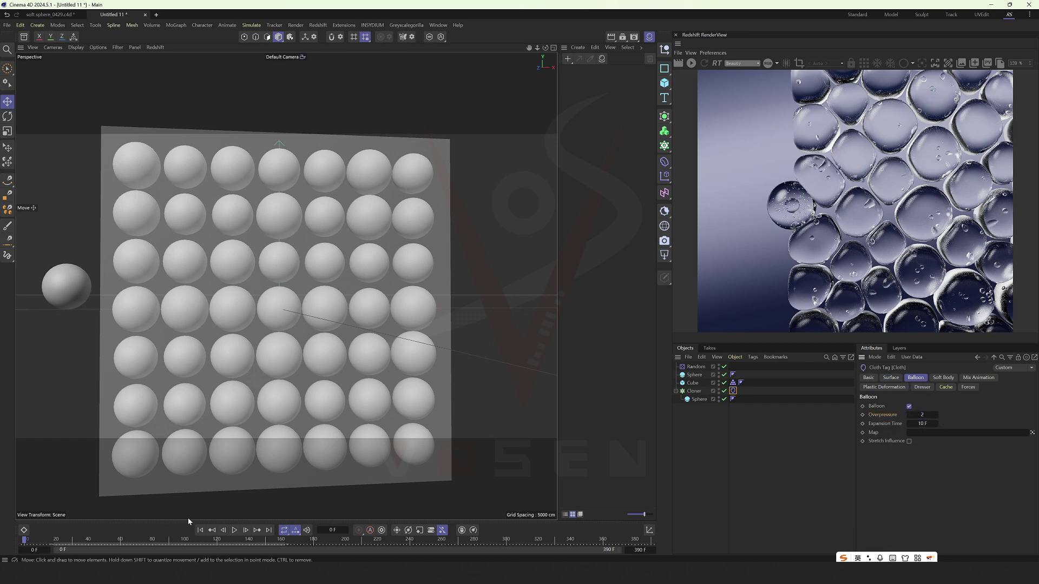
Step: Test the simulation, set the balloon overpressure to 2.5, replay it and return to frame 0
click(234, 531)
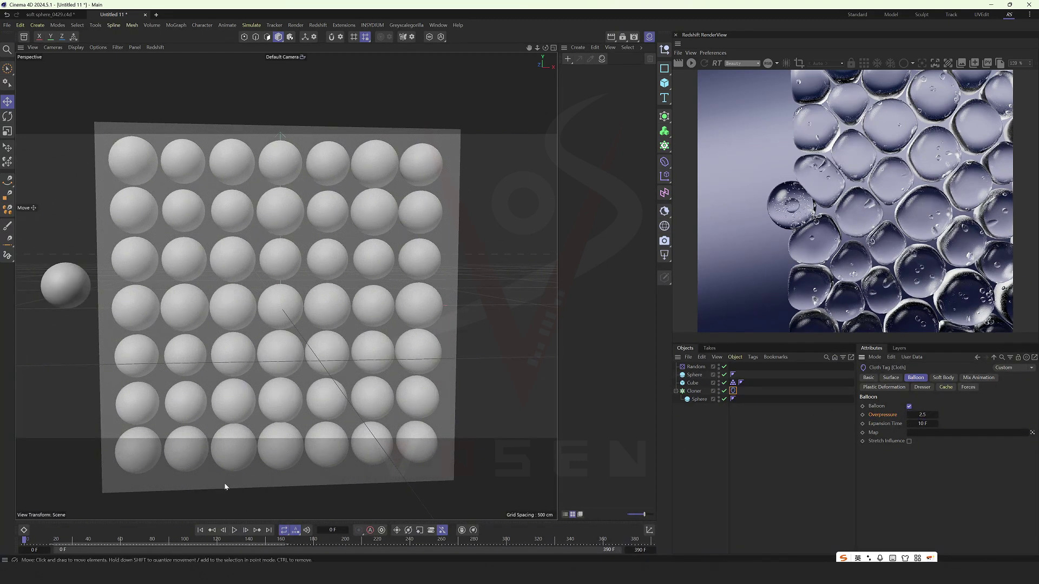
click(236, 530)
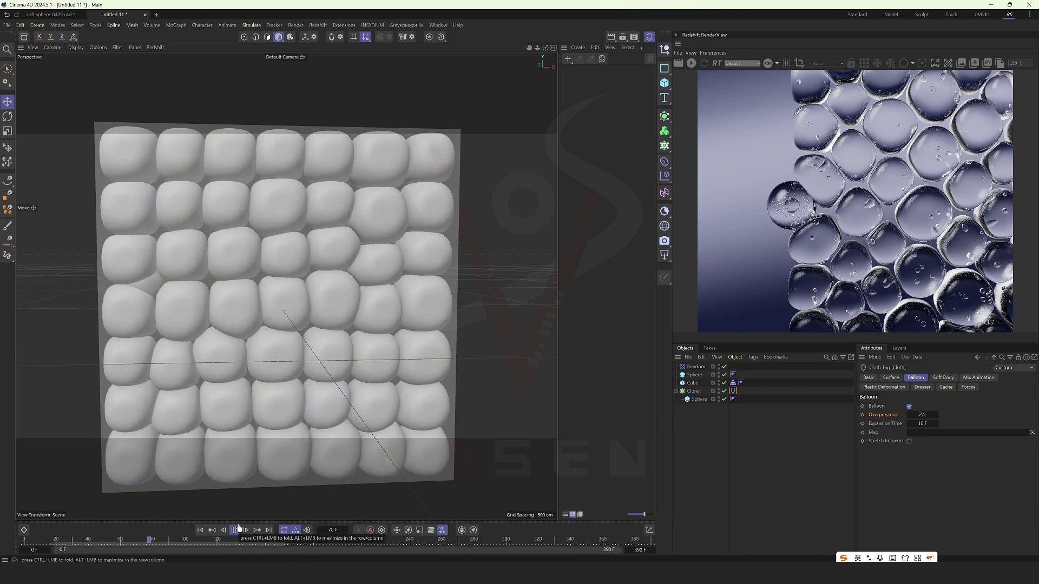
click(235, 530)
click(201, 532)
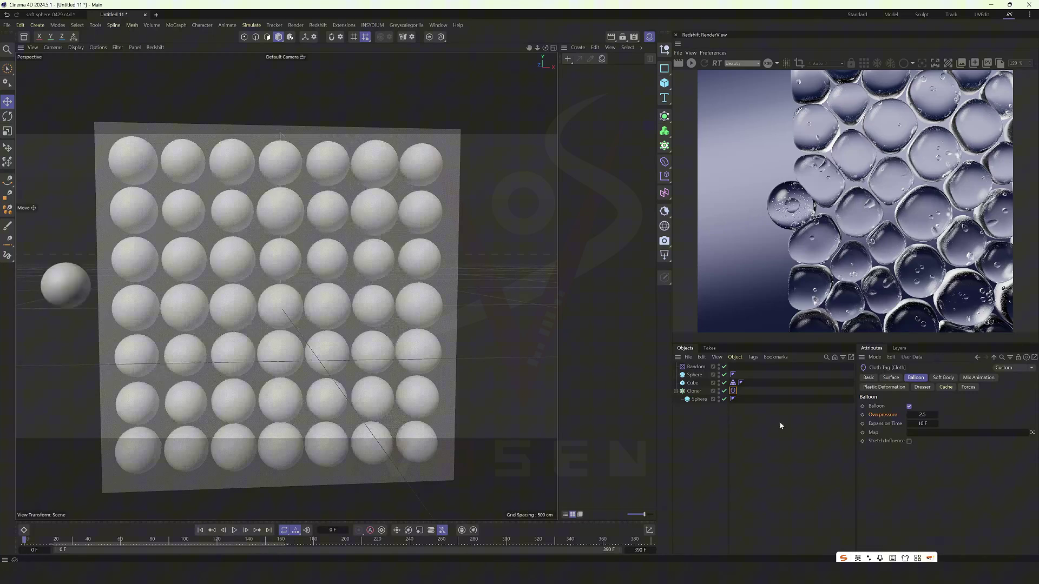
Step: Copy the cube's collider tag onto the separate animated sphere and set its collider side to Front
click(744, 422)
click(692, 374)
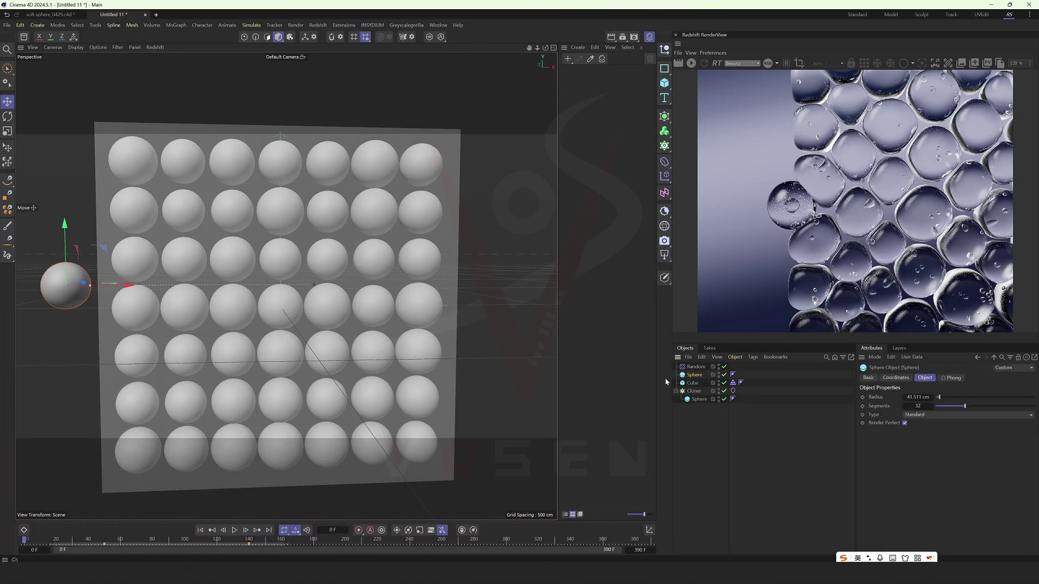
ctrl+drag(742, 377, 741, 378)
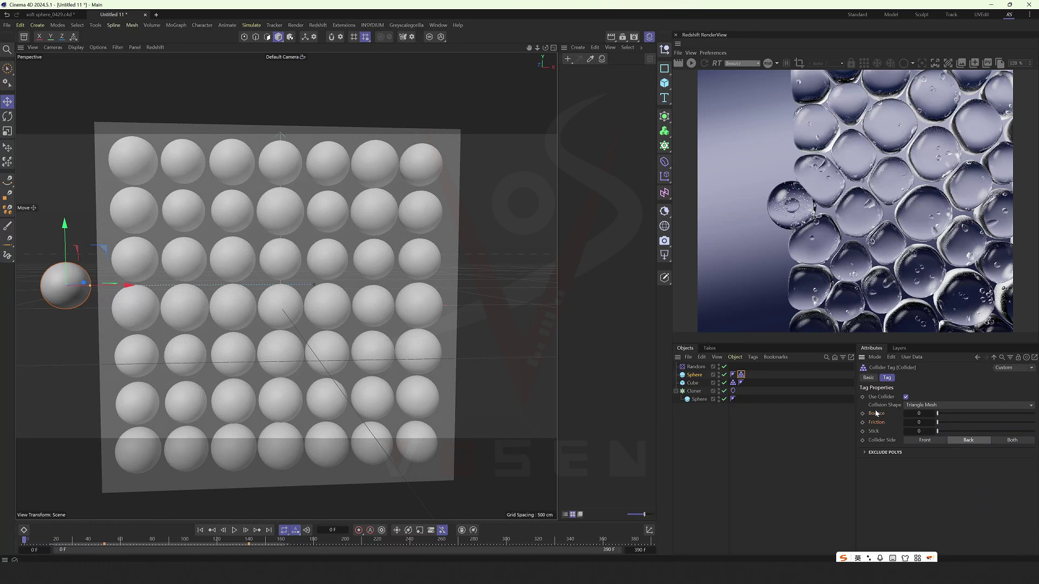
click(915, 440)
Step: Play the simulation to check how the sphere pushes through the balloons, replay it close up and pause at frame 108
alt+drag(259, 364, 287, 347)
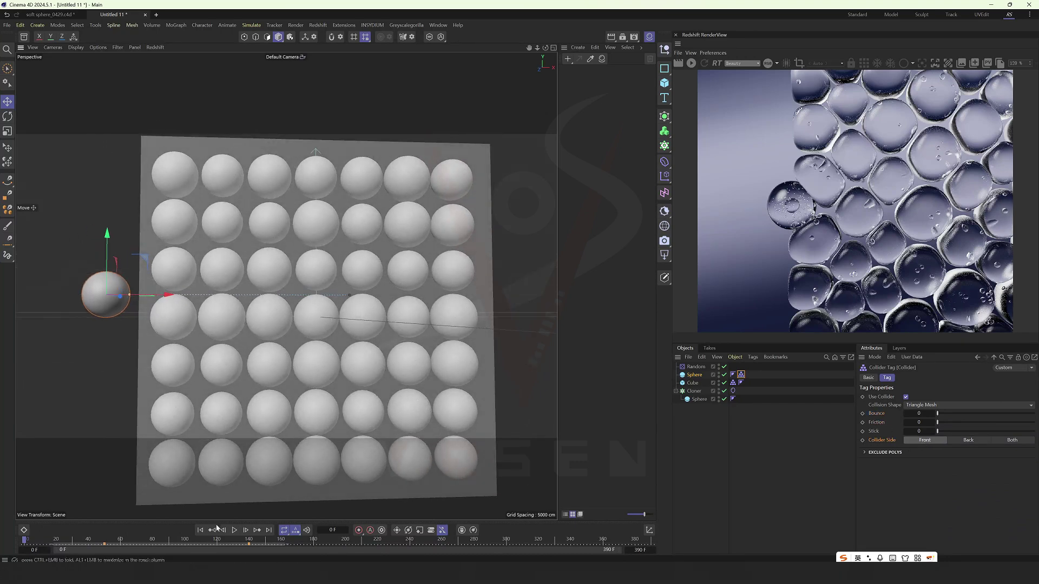
click(234, 530)
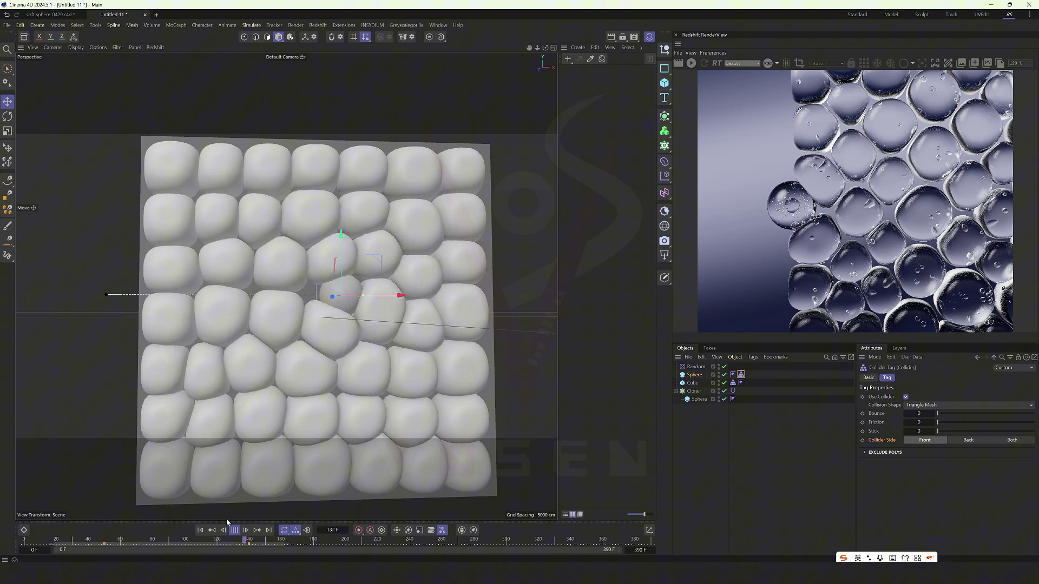
click(200, 530)
scroll(298, 306, up, 4)
alt+middle_drag(310, 309, 387, 314)
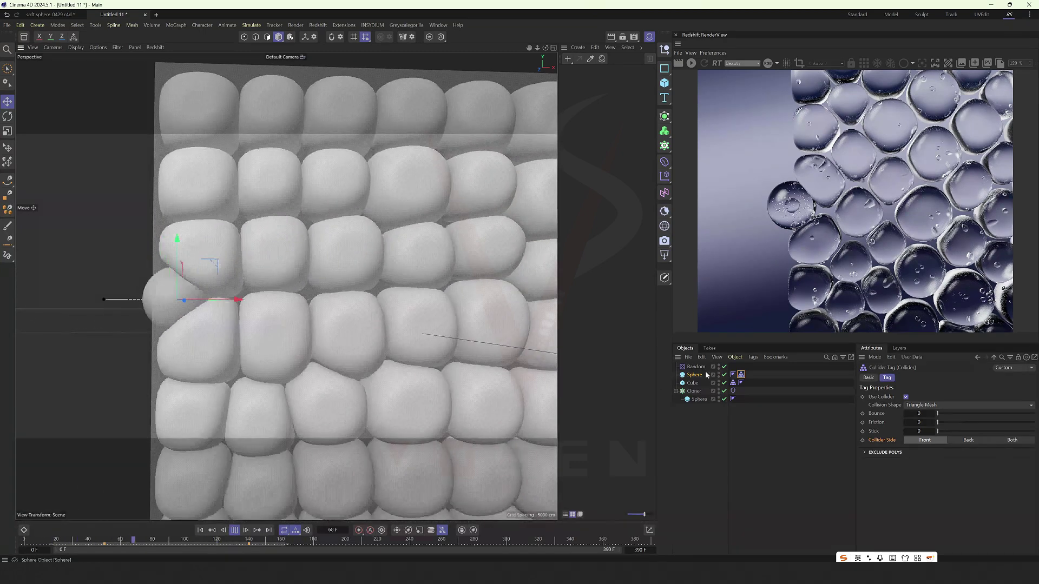
click(234, 531)
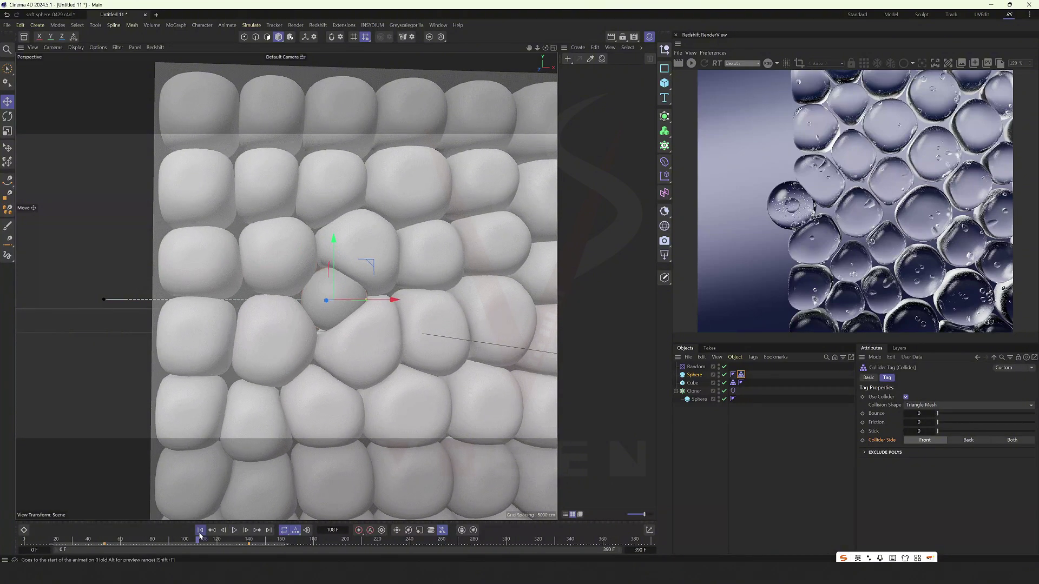
Step: Convert the collider cube to an editable polygon object and return to frame 0
click(326, 458)
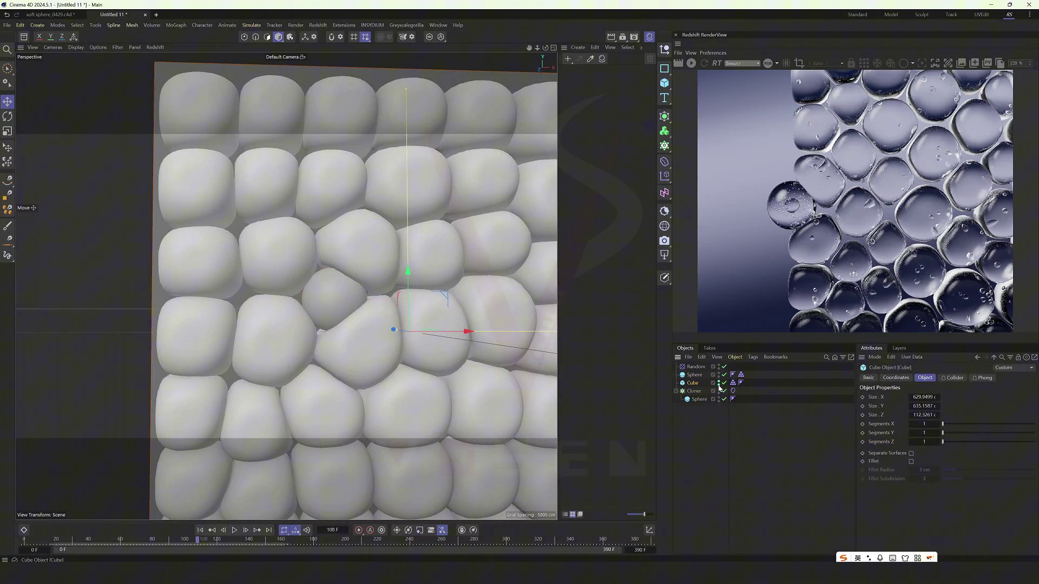
scroll(280, 349, down, 5)
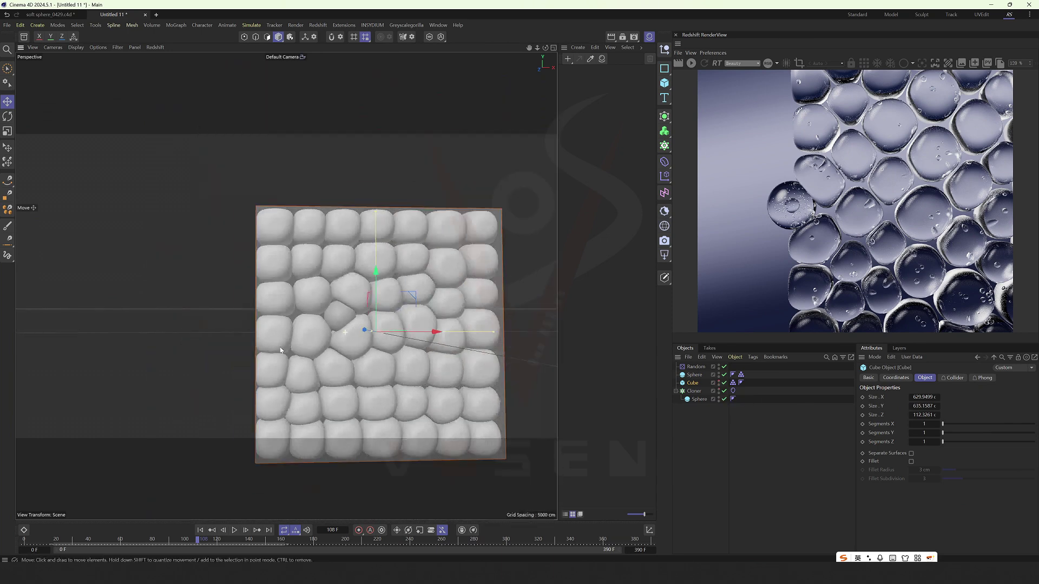
alt+drag(281, 350, 232, 211)
scroll(246, 396, up, 2)
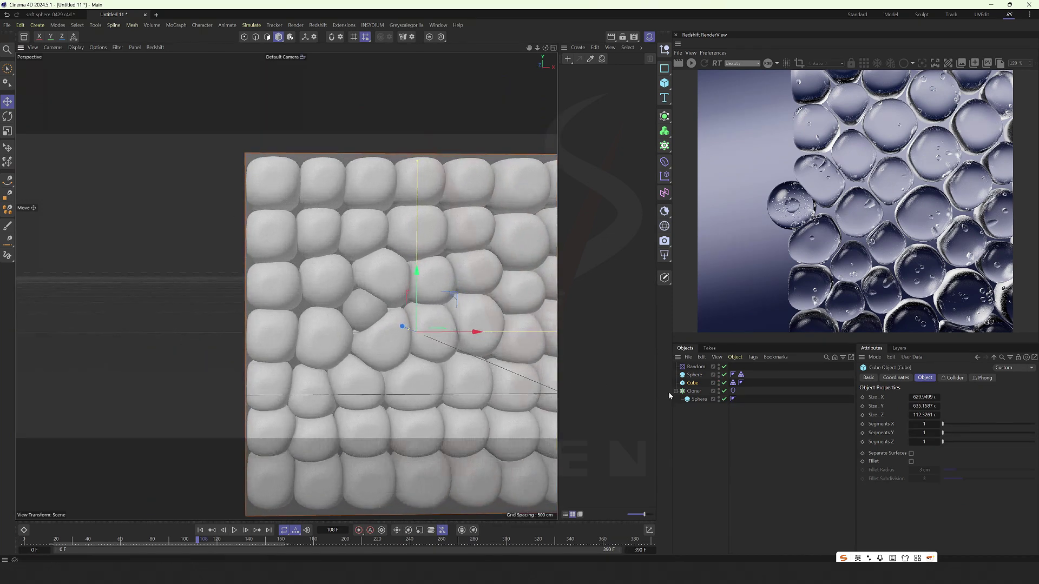
key(c)
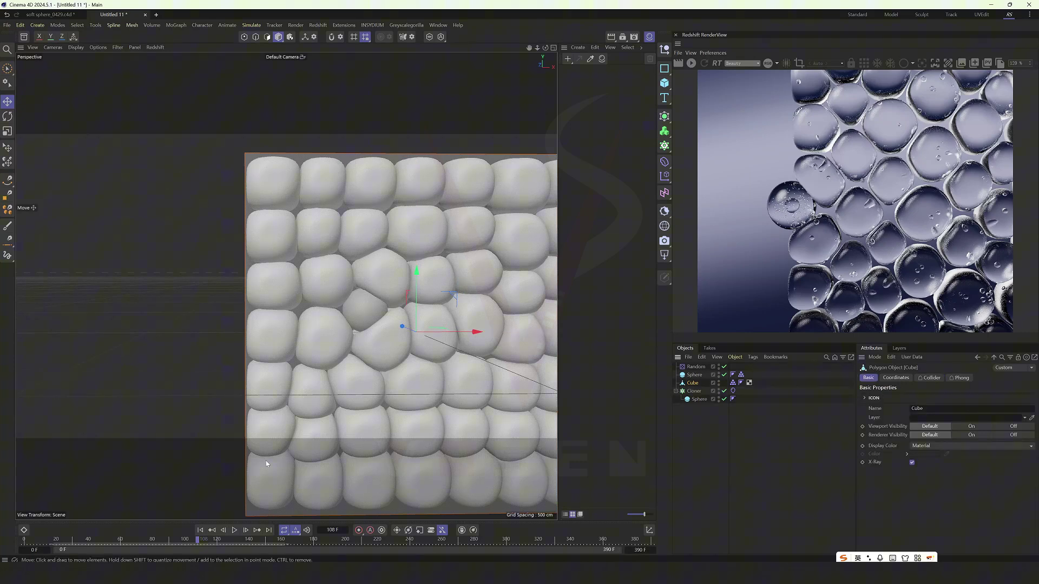
key(shift+f)
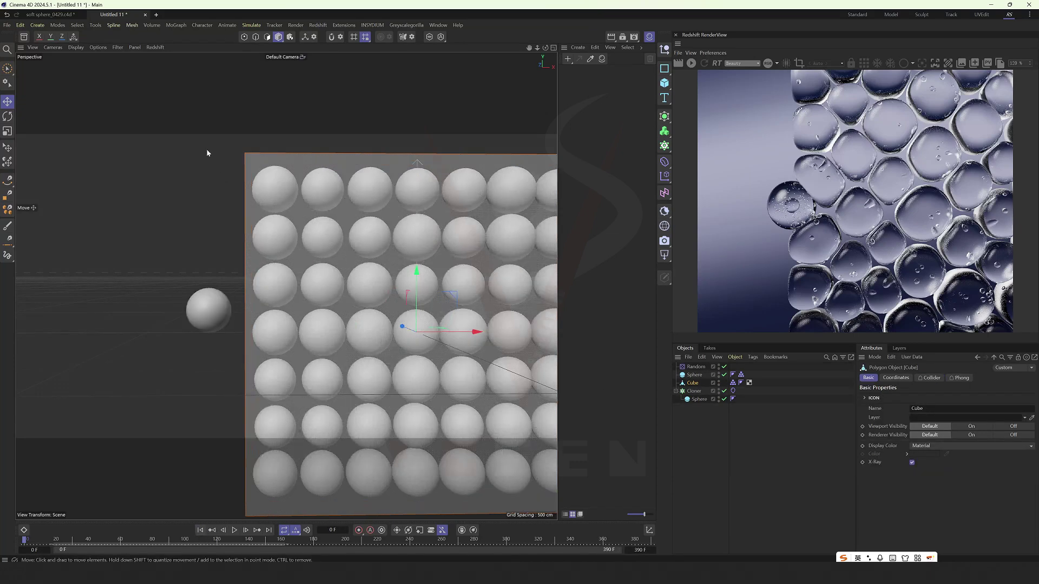
Step: Cut three horizontal edge loops around the cube with Loop/Path Cut: one near mid-height, one above it and one below it
click(256, 37)
alt+drag(278, 336, 310, 342)
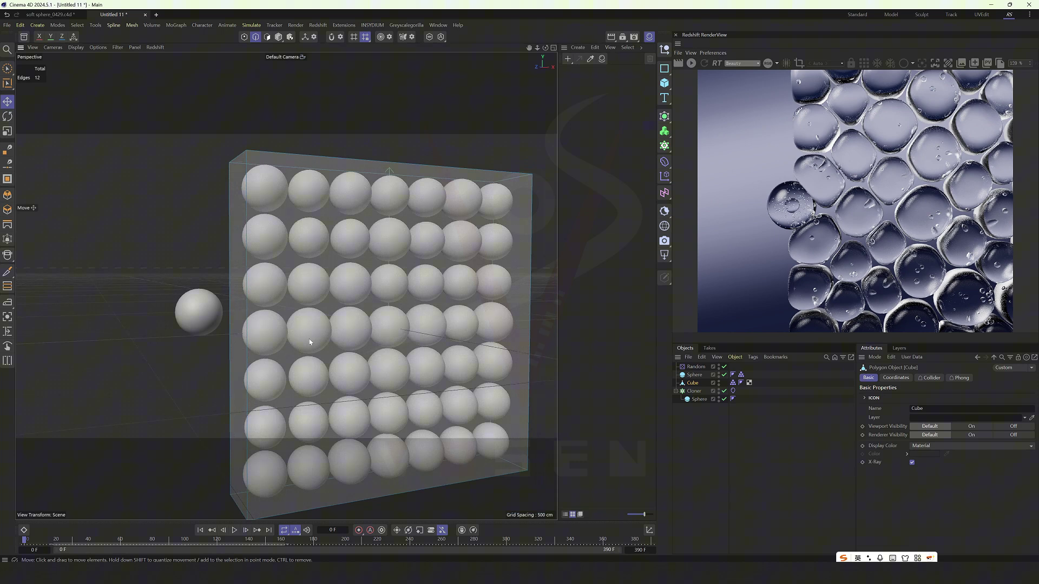
key(k)
key(l)
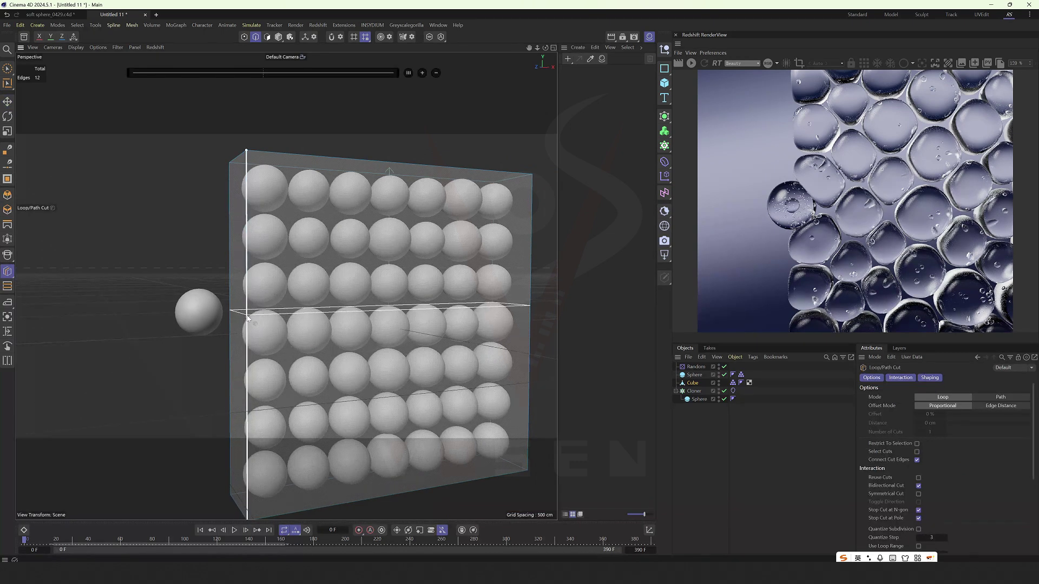
click(247, 243)
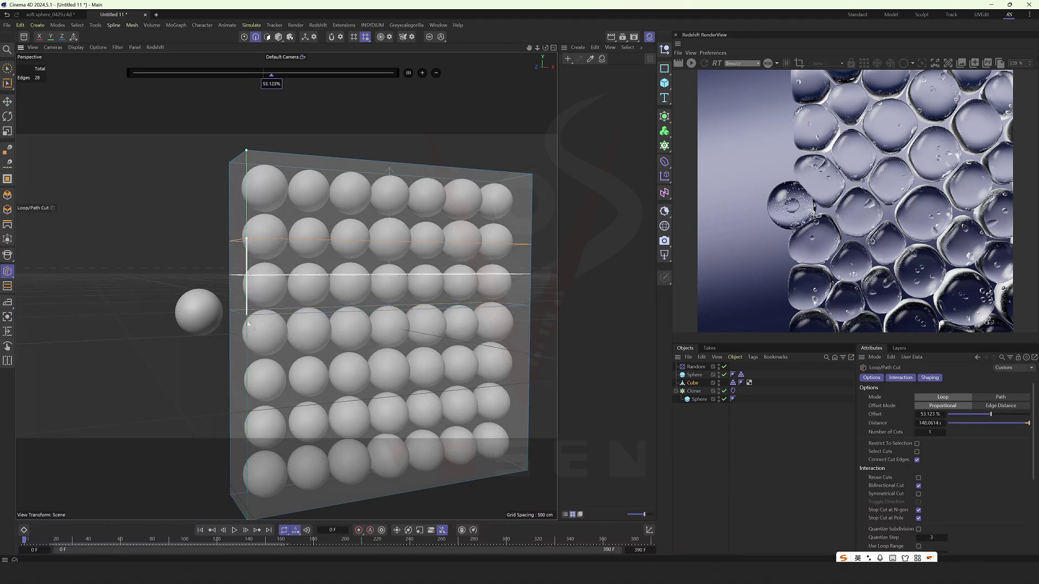
click(250, 398)
Step: Move the cube's middle edge facing the sphere inward and the edge above slightly outward, and test the simulation to frame 80
key(e)
click(240, 313)
alt+drag(252, 318, 229, 317)
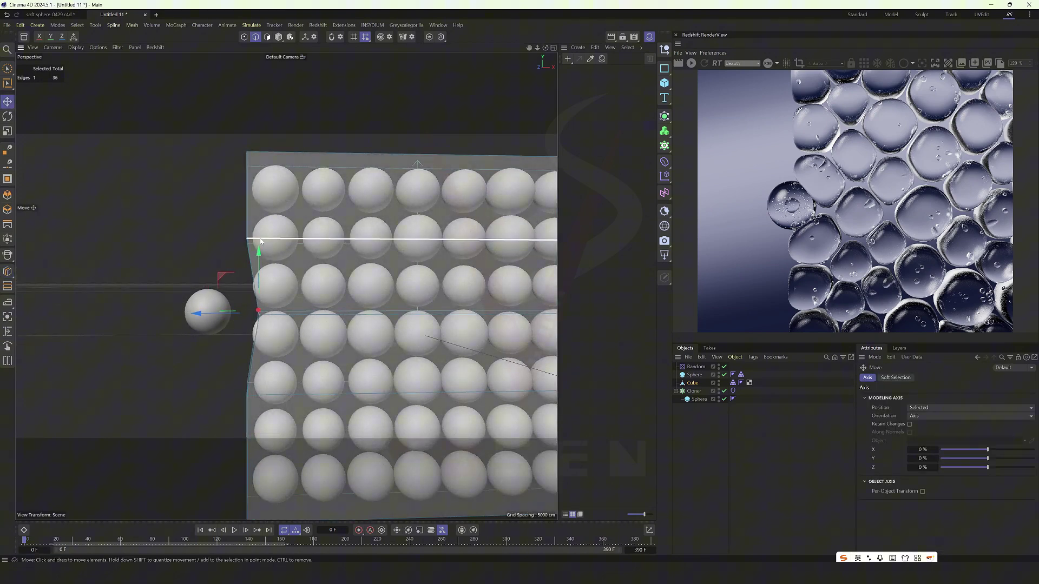
alt+drag(269, 241, 288, 242)
click(243, 240)
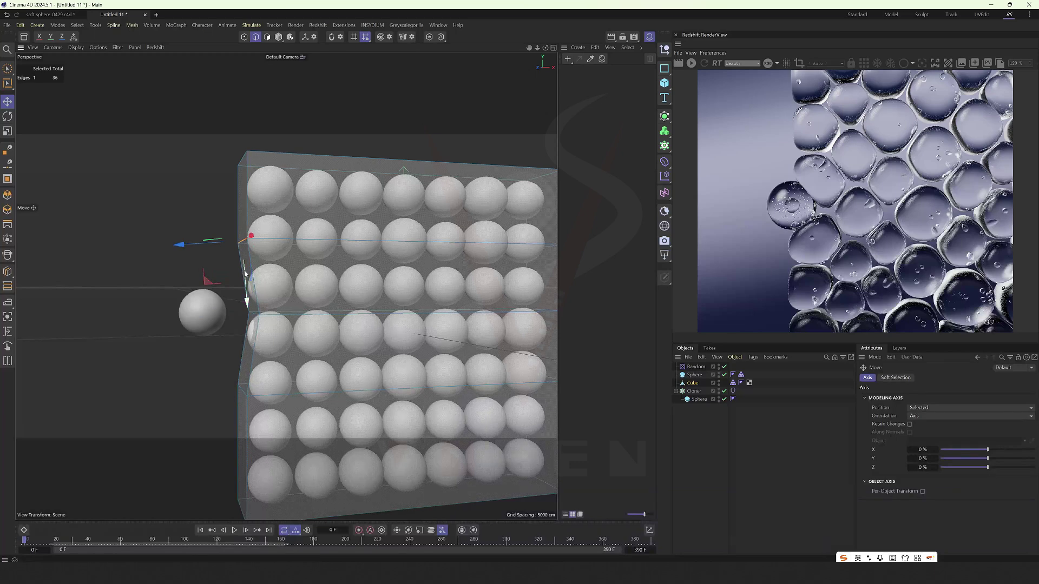
scroll(264, 285, up, 2)
alt+drag(264, 286, 248, 288)
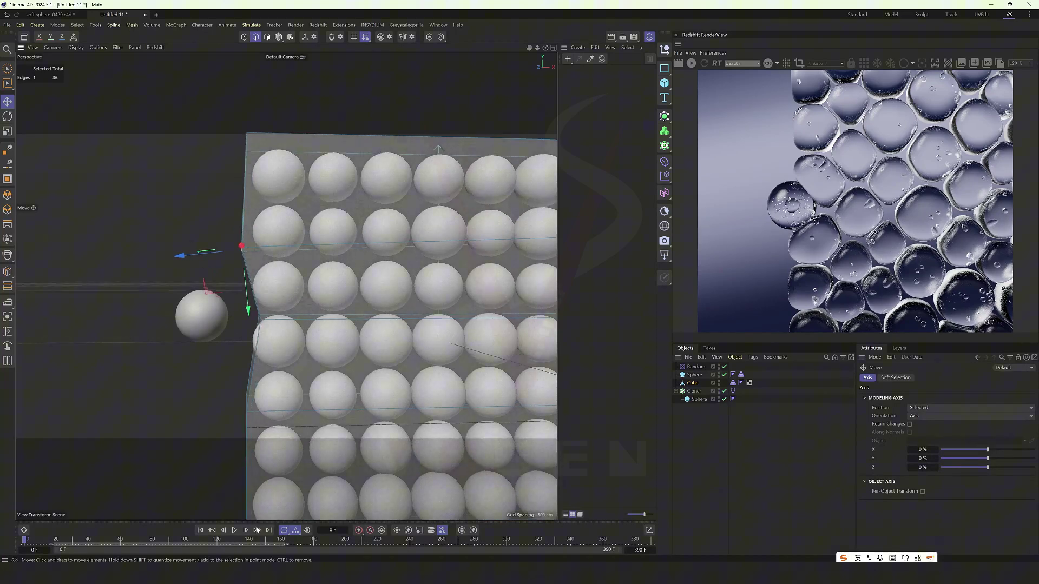
click(234, 530)
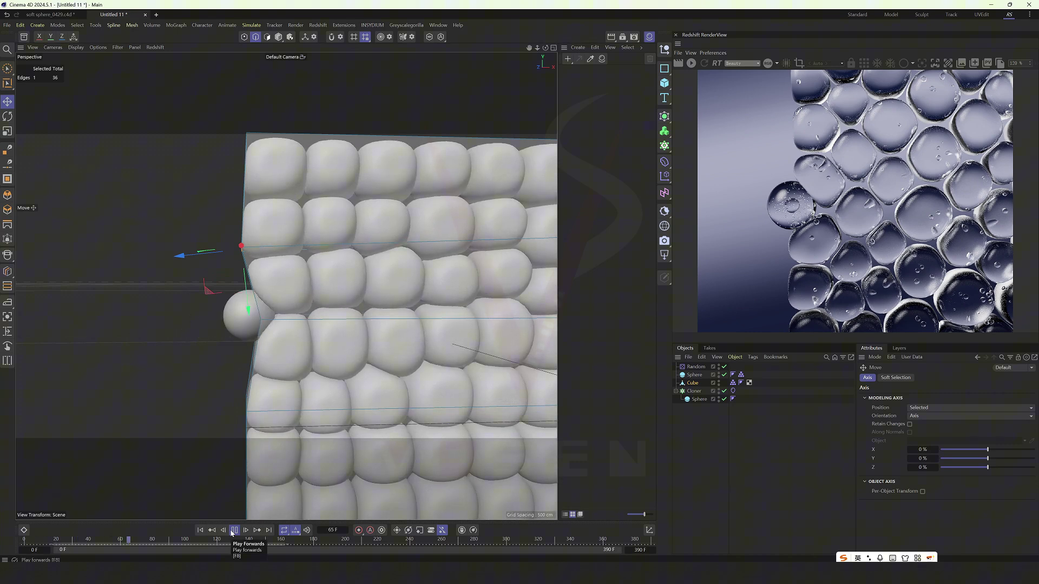
click(234, 531)
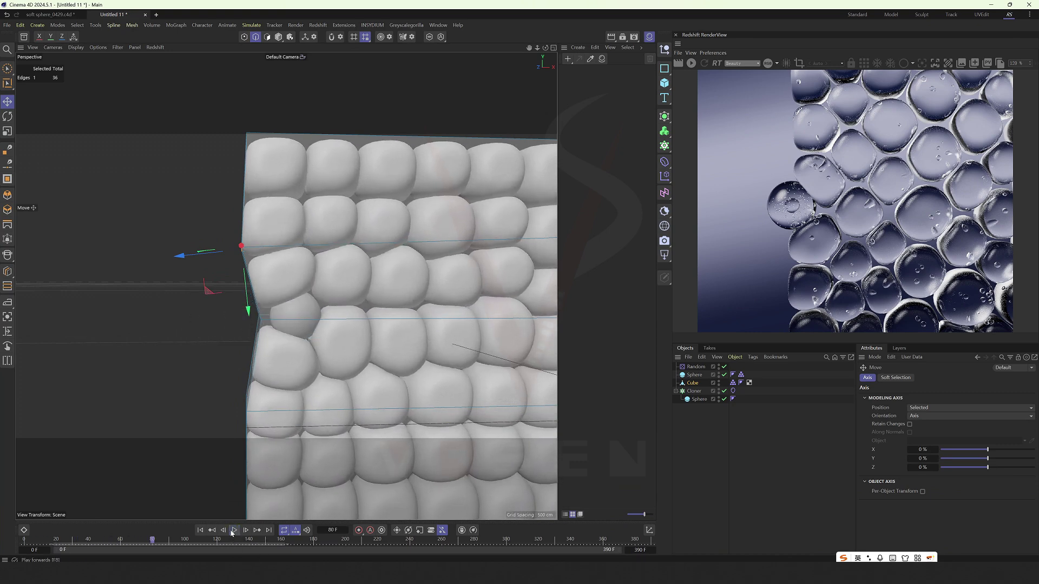
Step: Return to model mode and hide the cube in both the viewport and the render
click(278, 37)
alt+double_click(719, 384)
alt+middle_drag(282, 514, 233, 500)
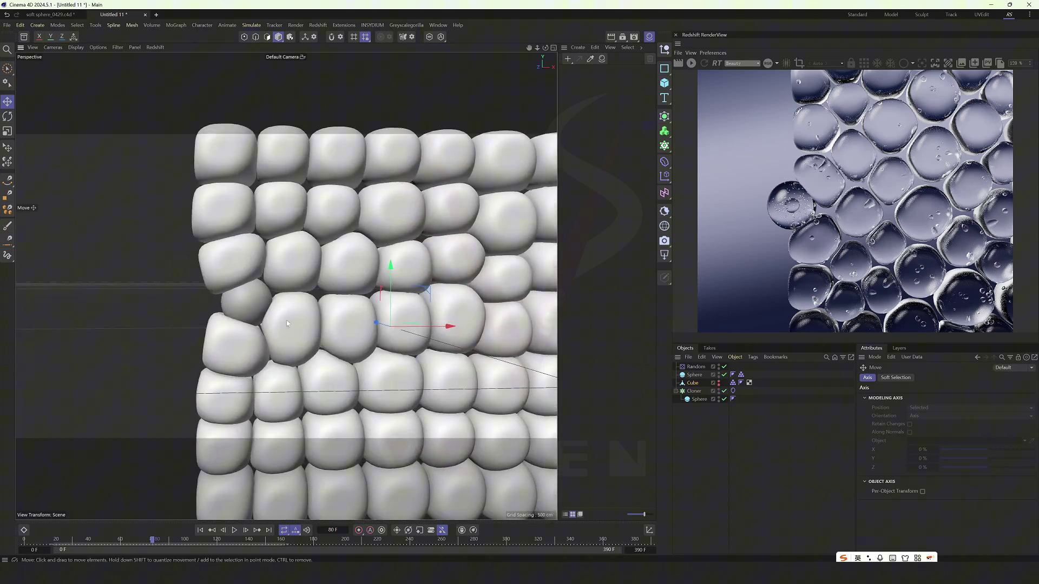
alt+drag(232, 500, 249, 499)
Step: Replay the simulation without the cube to examine how the sphere enters between the balloons, and pause at frame 47
click(200, 530)
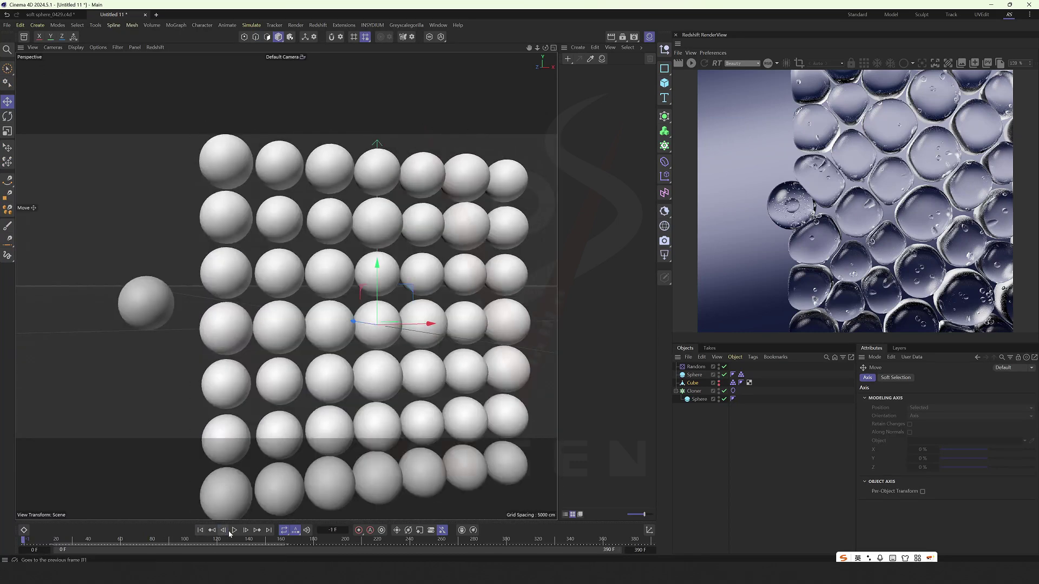
click(234, 530)
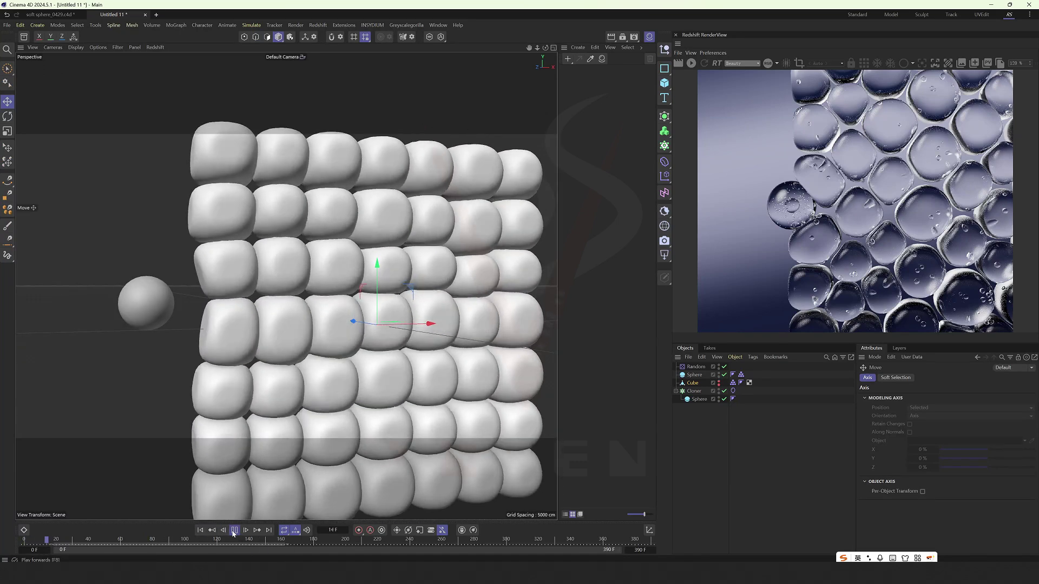
click(234, 533)
mouse_move(295, 304)
alt+mouse_down()
mouse_move(256, 297)
mouse_move(275, 303)
alt+mouse_up()
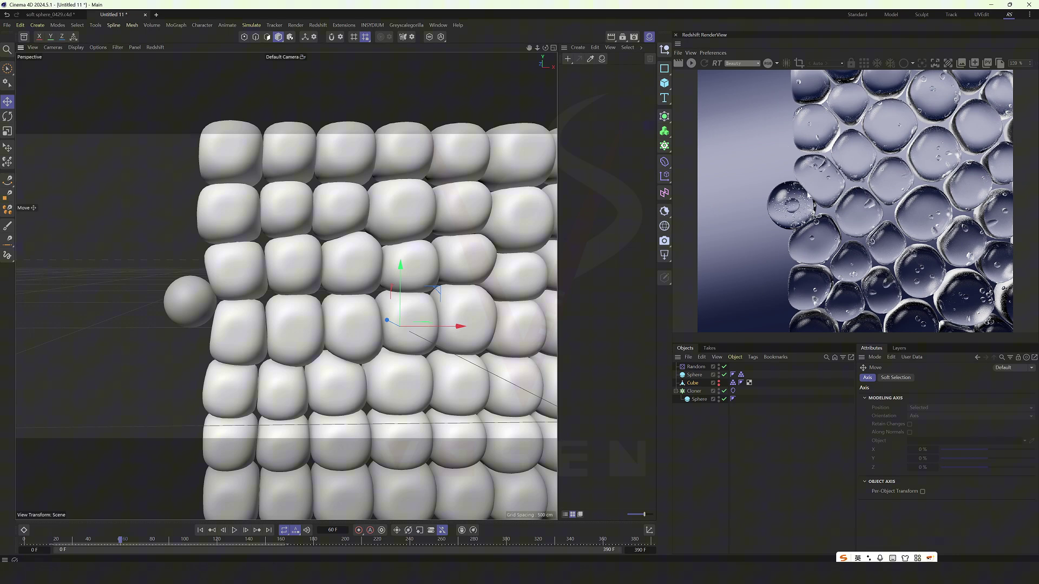
click(235, 530)
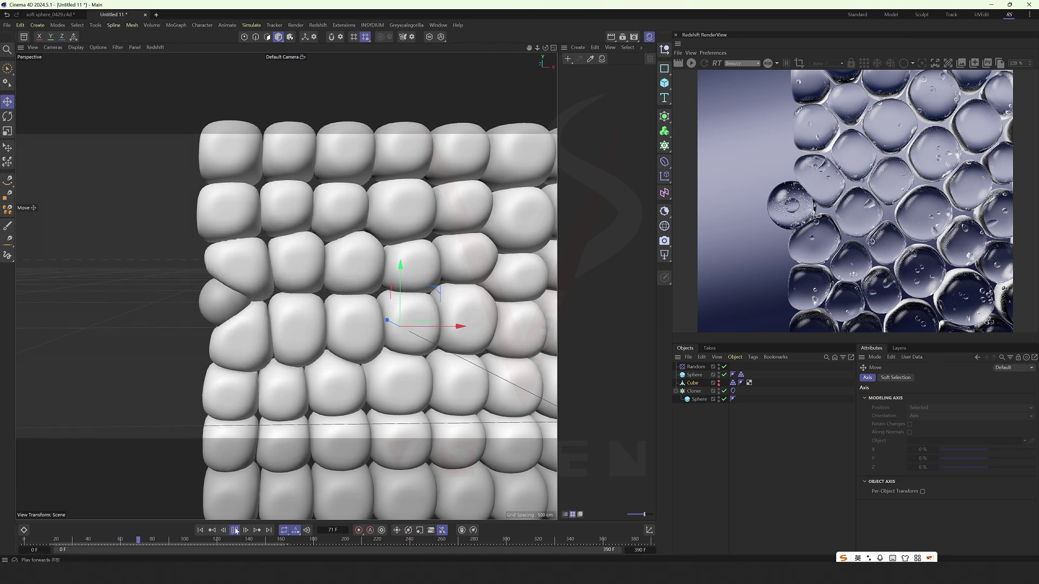
click(235, 531)
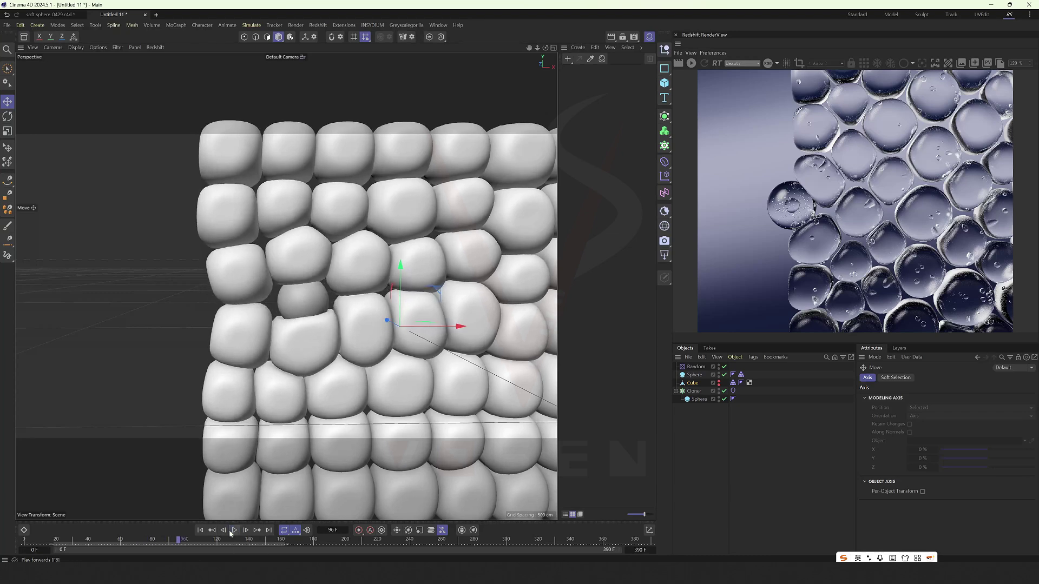
click(200, 536)
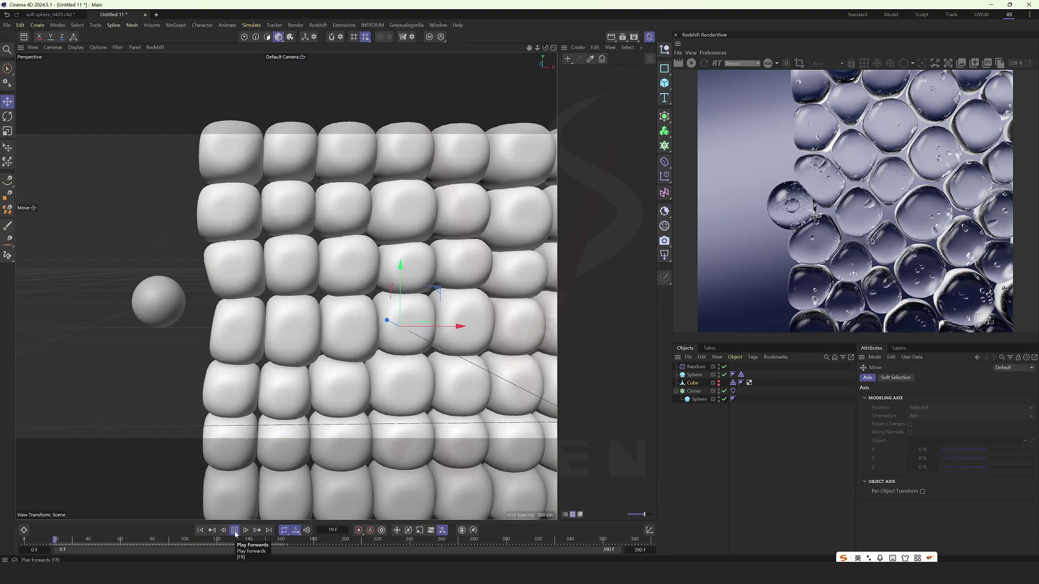
scroll(271, 338, up, 5)
Step: Put the Cloner inside a Connect object with Weld turned off
click(684, 392)
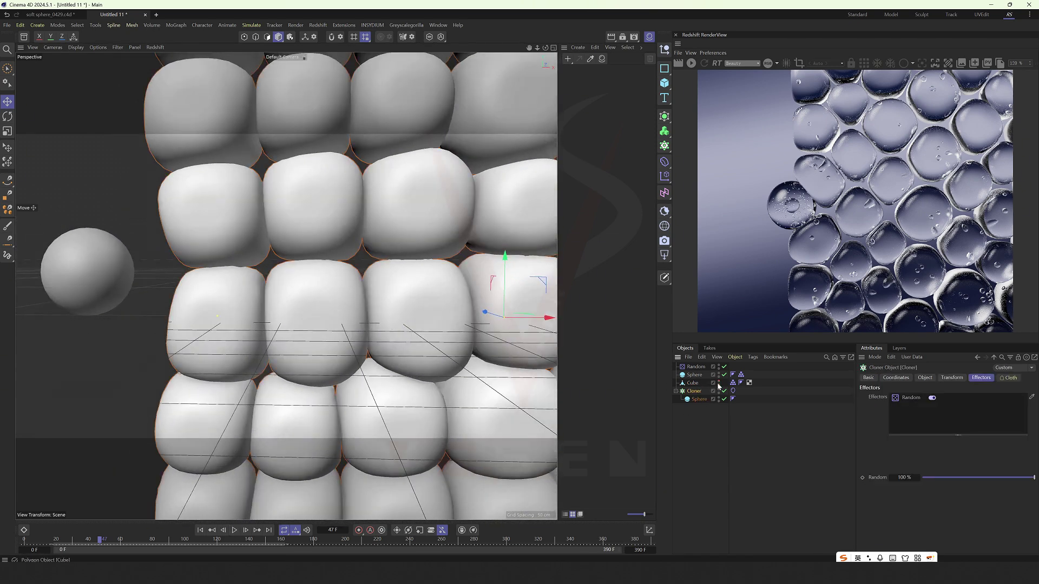
alt+click(718, 385)
alt+click(718, 385)
alt+drag(352, 343, 287, 320)
click(675, 391)
click(666, 123)
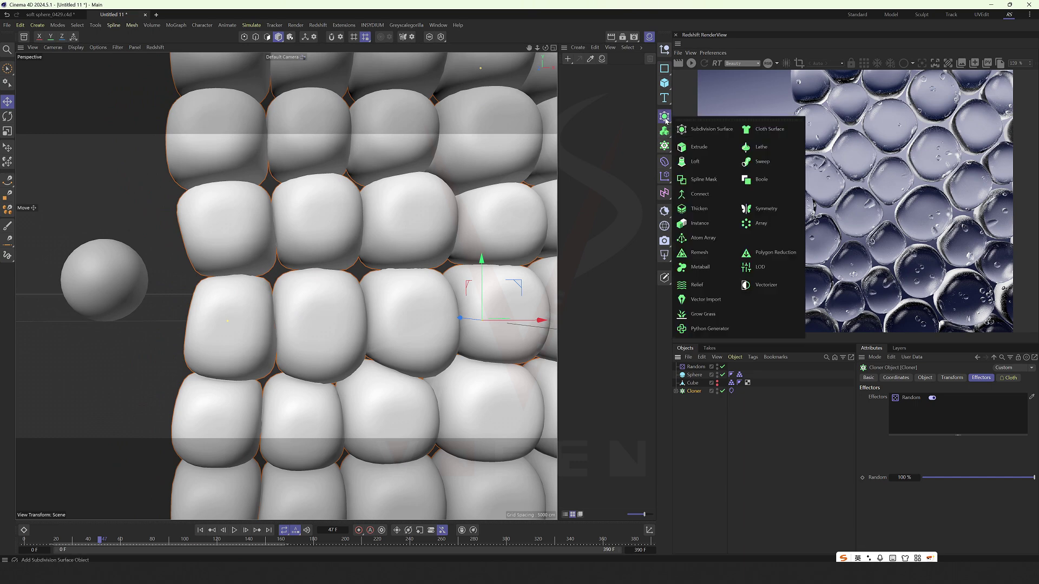
click(700, 194)
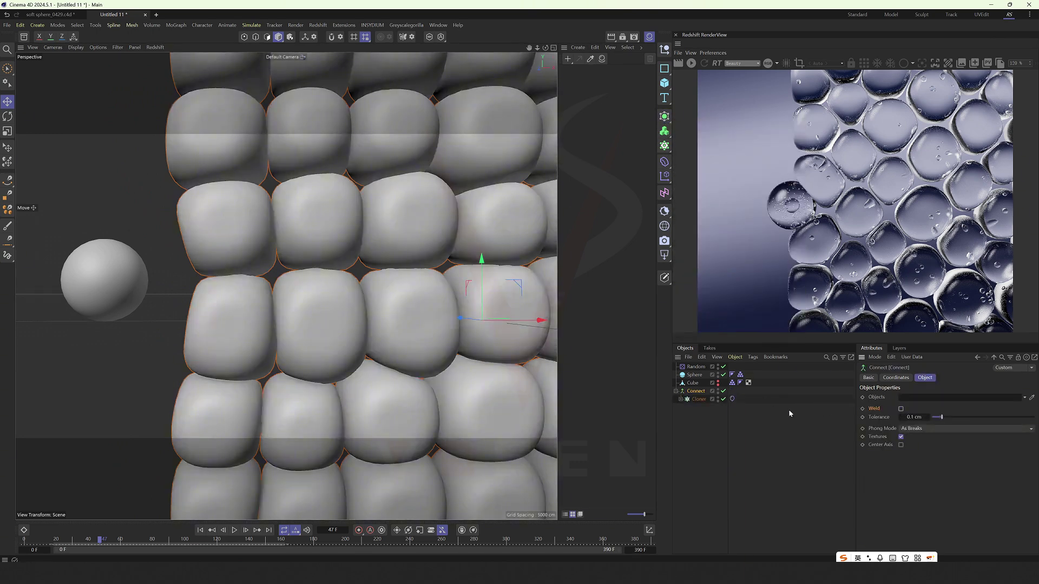
Step: Group the Connect object in a null named main and add a Smoothing deformer inside that null
key(alt+g)
double_click(692, 392)
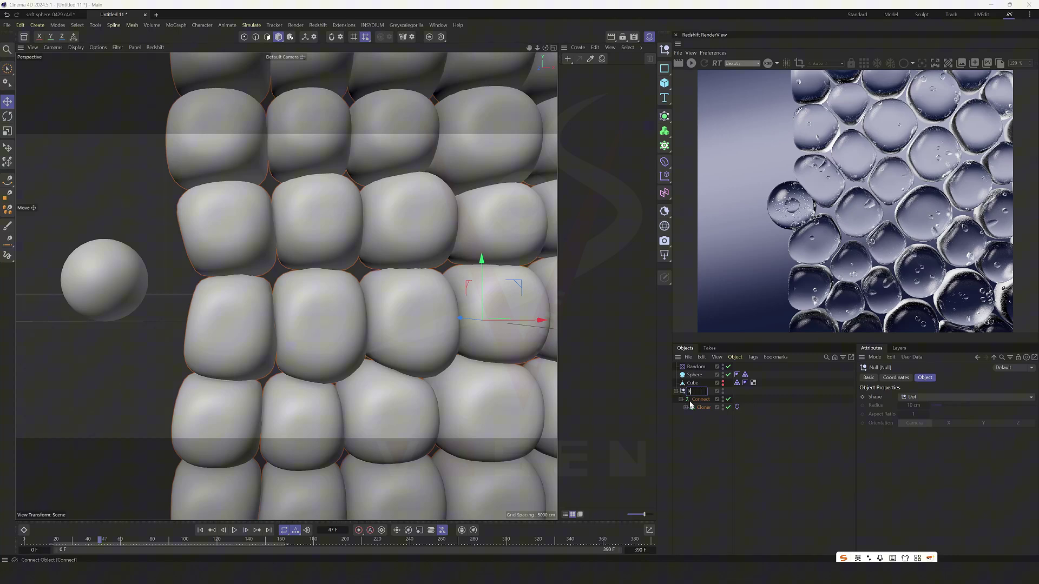
key(Return)
click(664, 161)
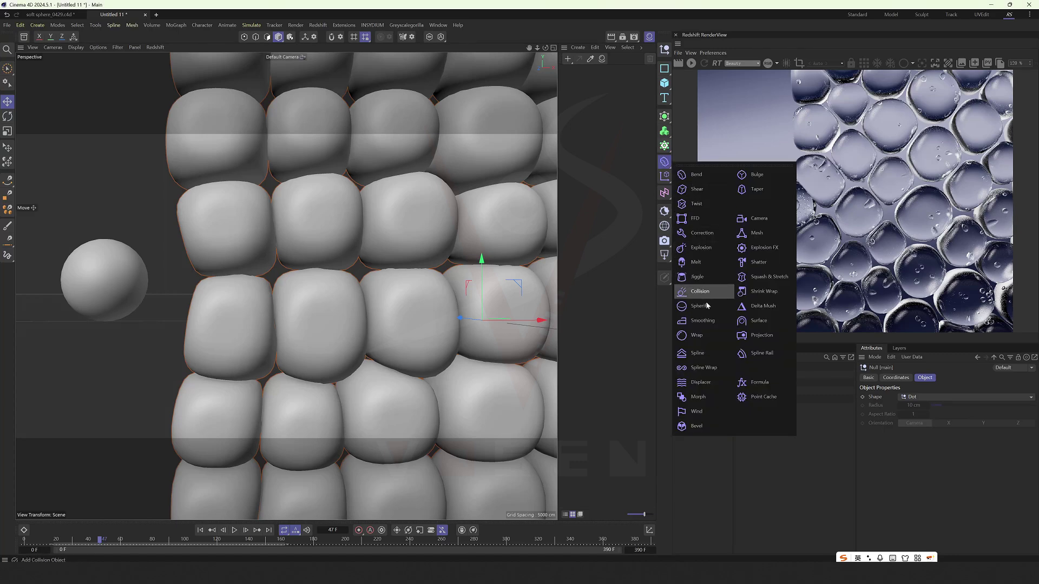
alt+click(705, 325)
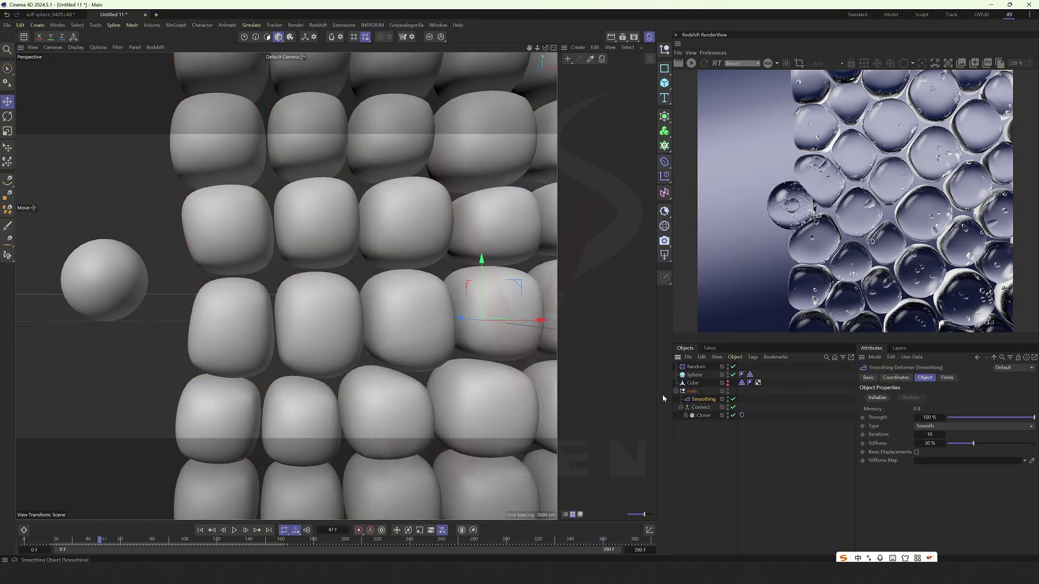
Step: Lower the Smoothing deformer's strength to 62 % and replay the simulation from the first frame
scroll(317, 318, down, 5)
scroll(316, 319, up, 2)
scroll(317, 318, down, 1)
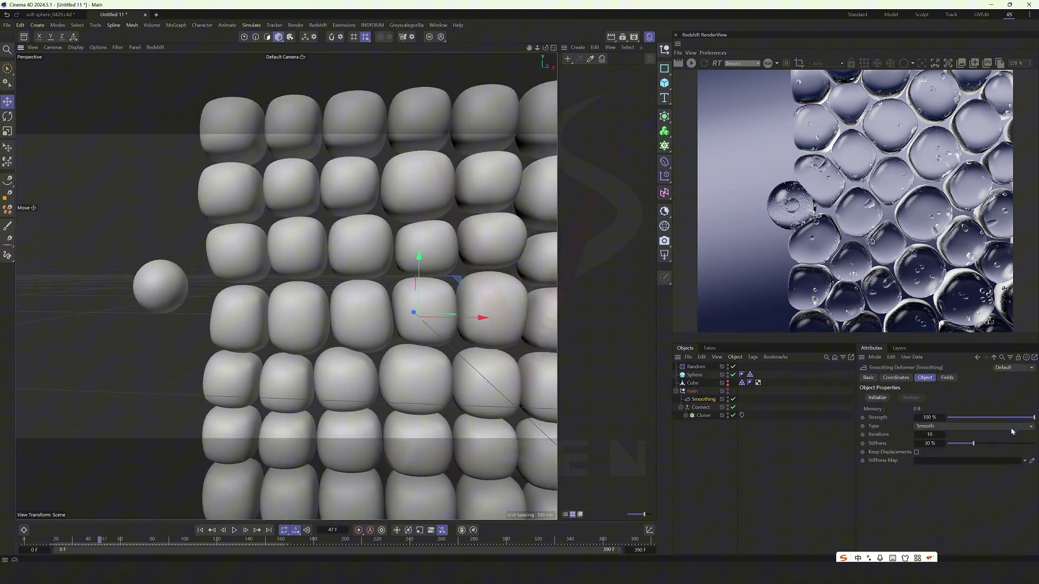
drag(1032, 417, 978, 428)
alt+drag(211, 358, 338, 349)
mouse_move(242, 278)
alt+mouse_down()
mouse_move(231, 247)
mouse_move(200, 267)
mouse_move(231, 267)
alt+mouse_up()
scroll(214, 273, down, 4)
scroll(214, 273, up, 3)
drag(977, 418, 1008, 417)
scroll(260, 373, down, 5)
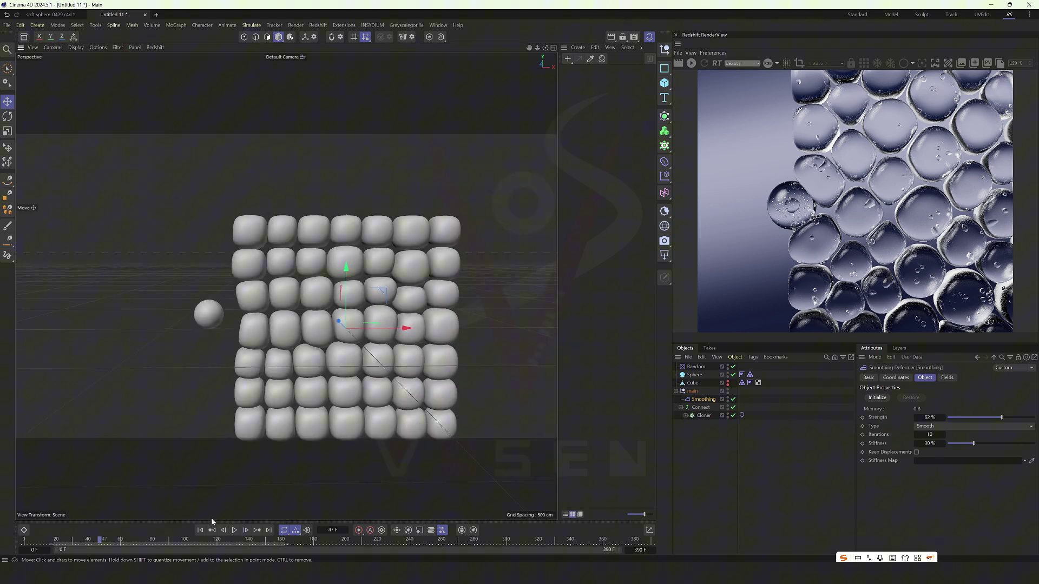
click(200, 530)
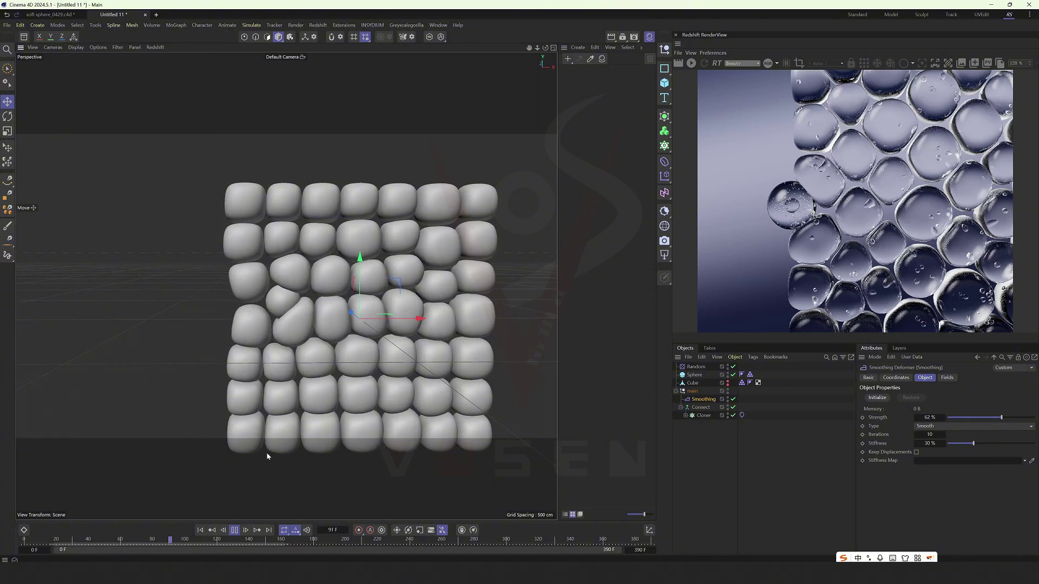
Step: Pause the simulation, examine the smoothed balloons from several angles, and return to the first frame
click(235, 530)
alt+drag(346, 403, 347, 374)
scroll(345, 308, down, 3)
scroll(335, 275, up, 3)
alt+drag(336, 276, 376, 244)
alt+drag(357, 338, 387, 352)
click(204, 532)
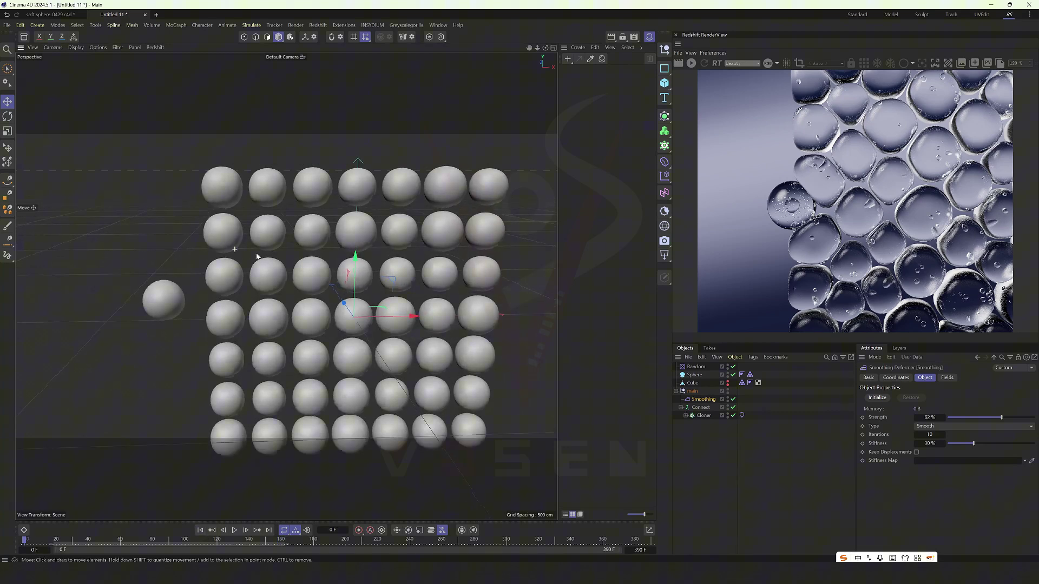
Step: Consult the soft sphere_0429 reference project, and turn on X-Ray for the Connect object in the untitled scene
click(235, 229)
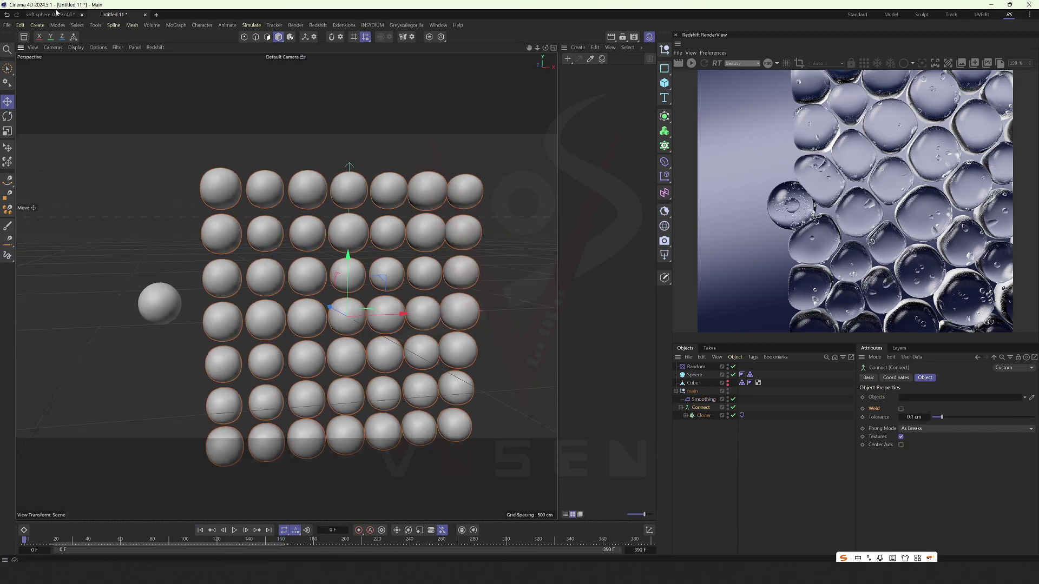
click(60, 13)
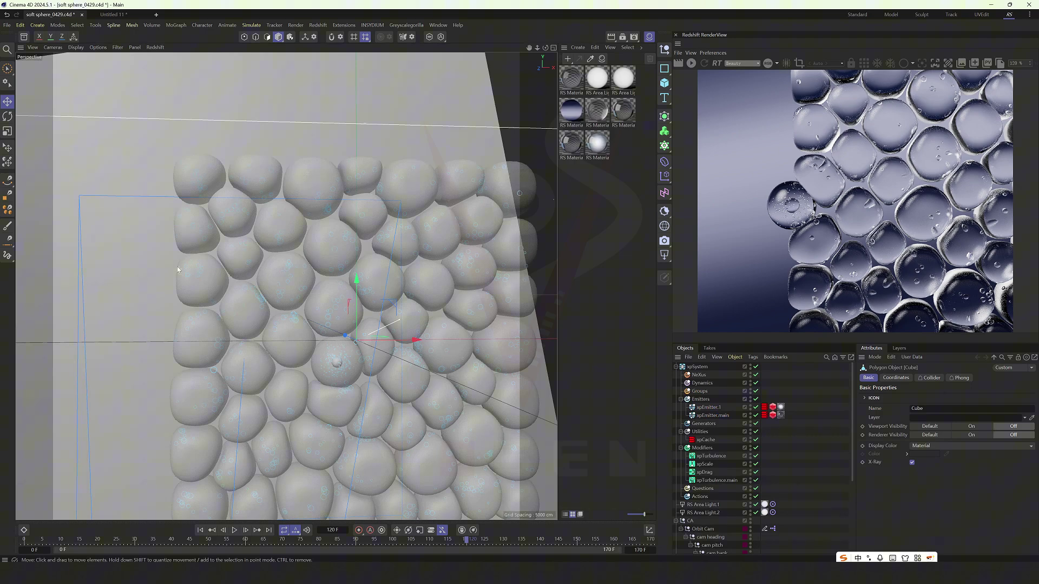
key(ctrl+Tab)
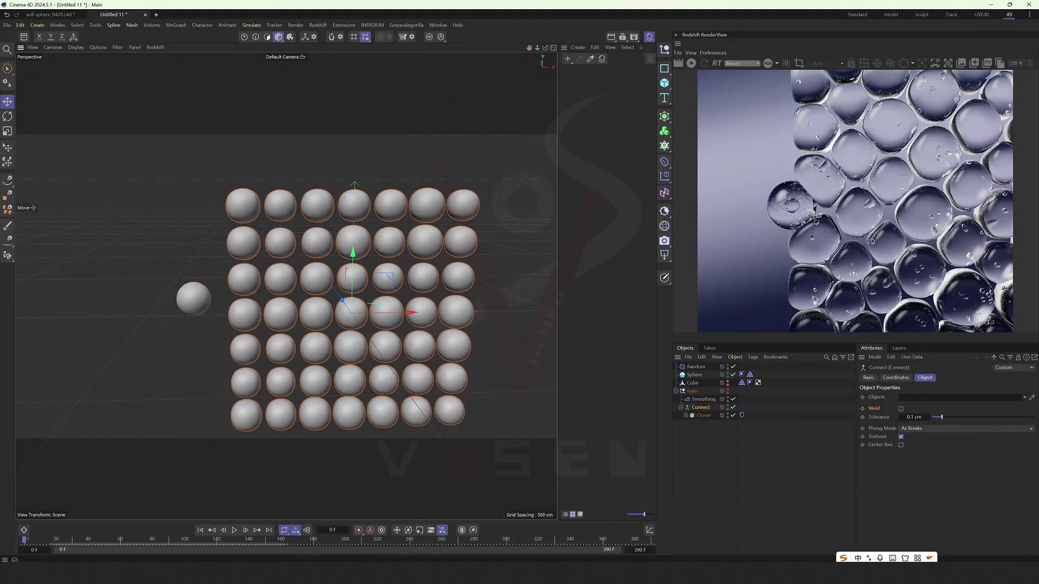
click(868, 377)
click(912, 470)
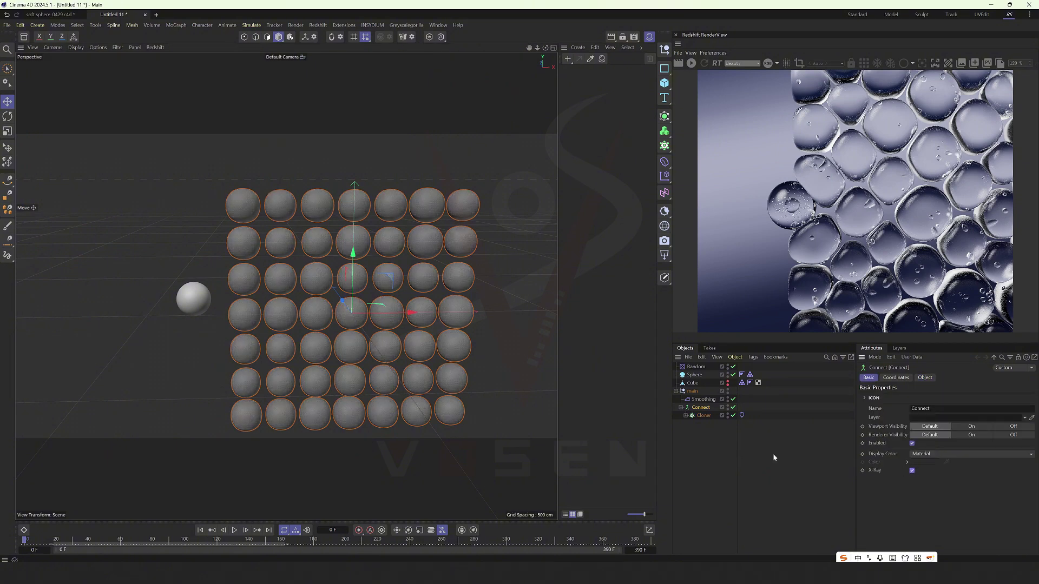
Step: Add an INSYDIUM X-Particles system containing an emitter to the scene
click(372, 26)
mouse_move(403, 52)
click(456, 56)
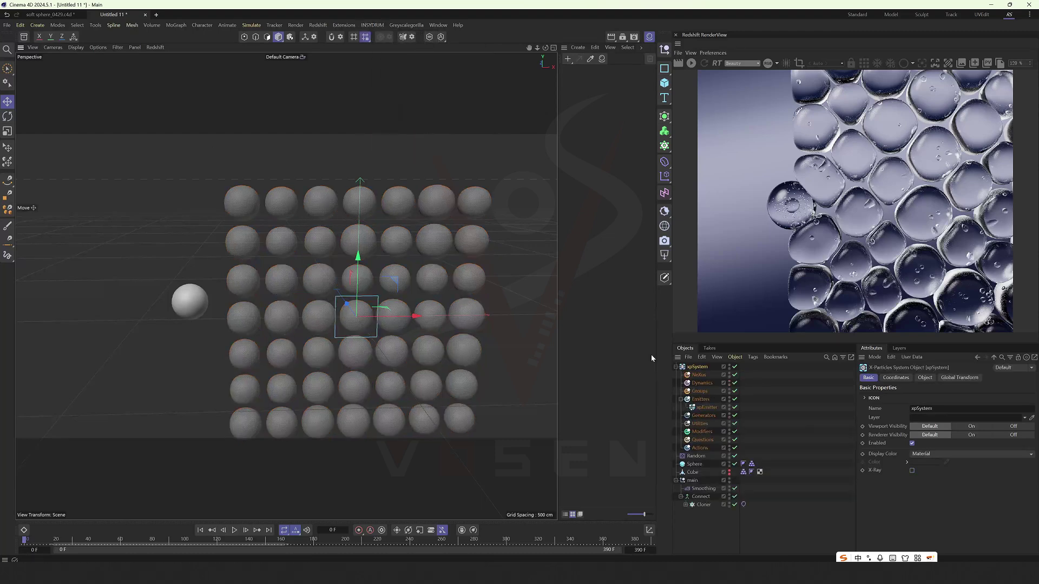
Step: Set the emitter's shape to Object, using the Connect object as its source and emitting from Object Volume
click(698, 409)
scroll(421, 316, up, 5)
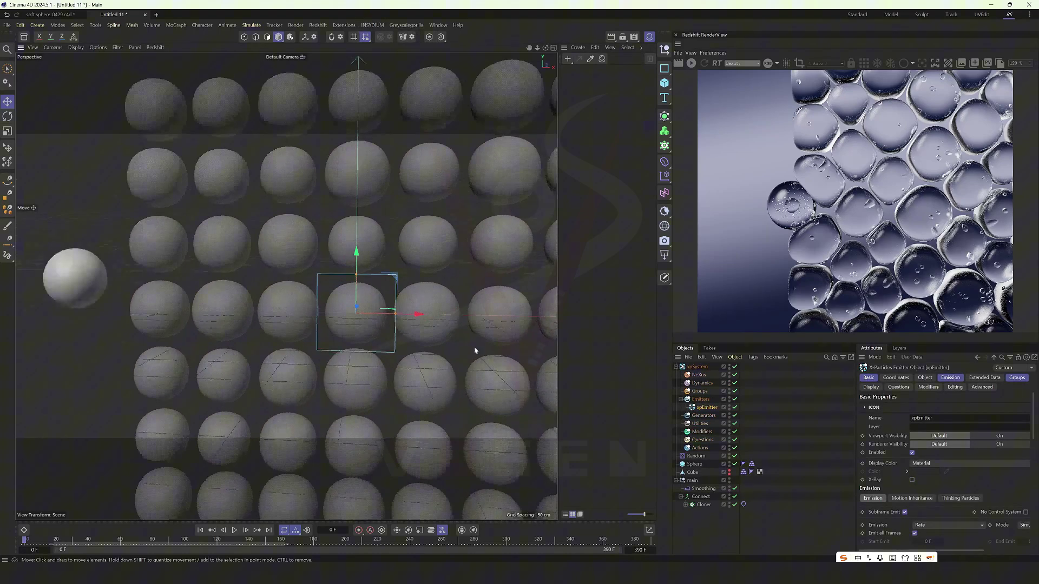
click(925, 377)
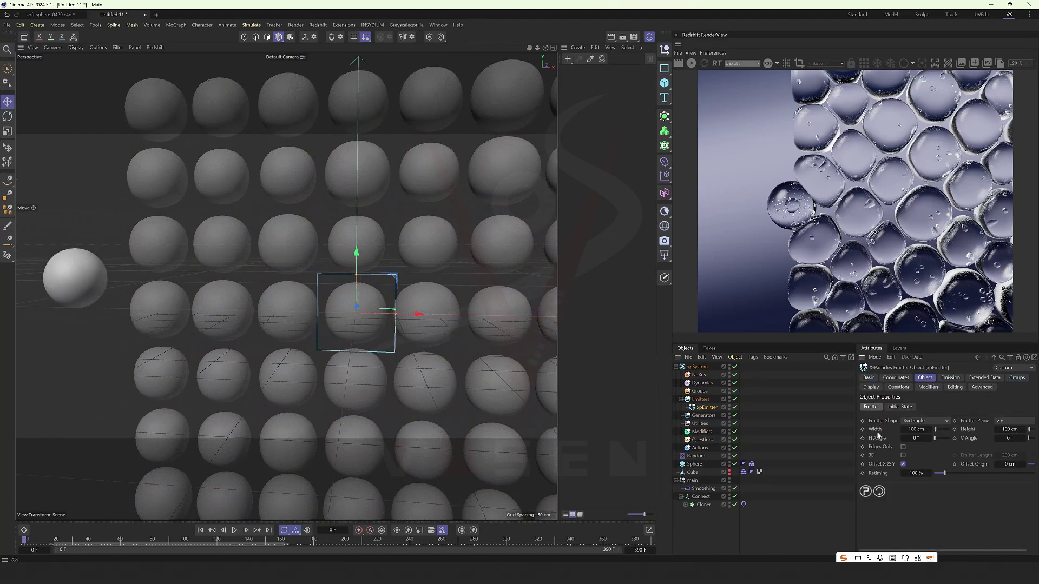
click(923, 421)
click(929, 494)
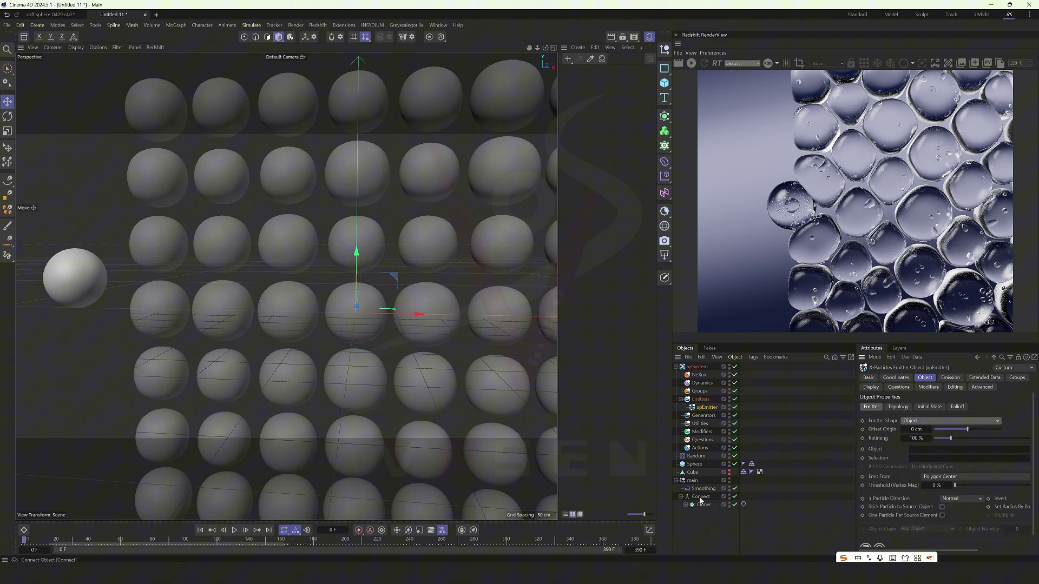
click(934, 477)
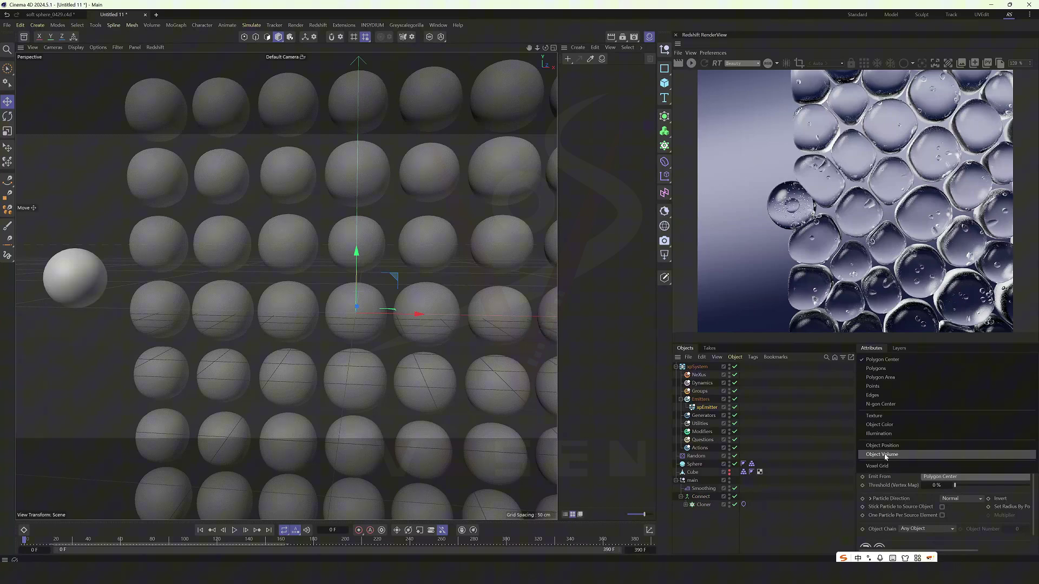
click(885, 456)
Step: Set the emitter to Shot emission with a shot count of 1000 and a particle radius of 1 cm
click(951, 377)
click(929, 433)
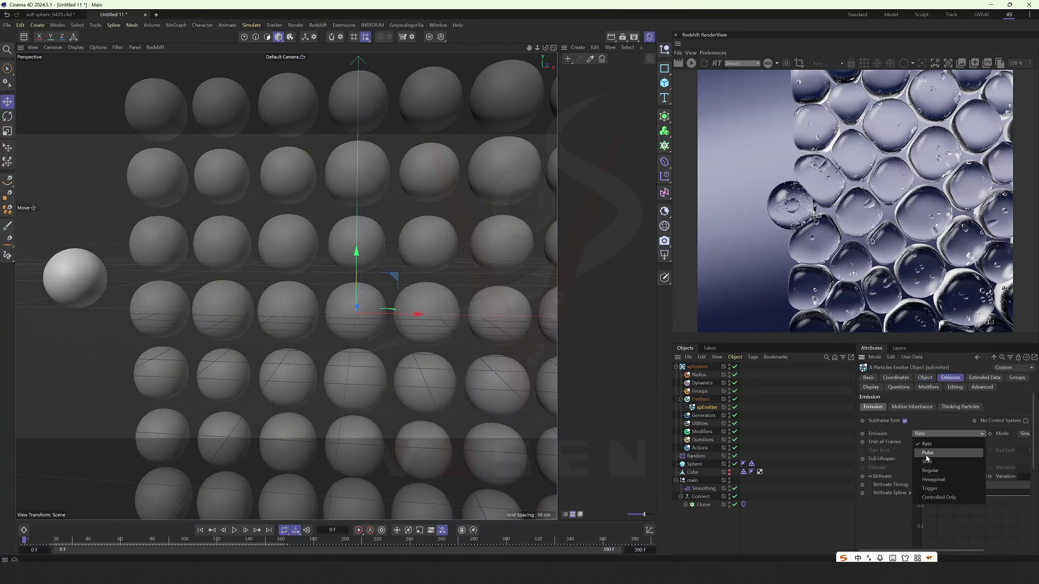
click(927, 460)
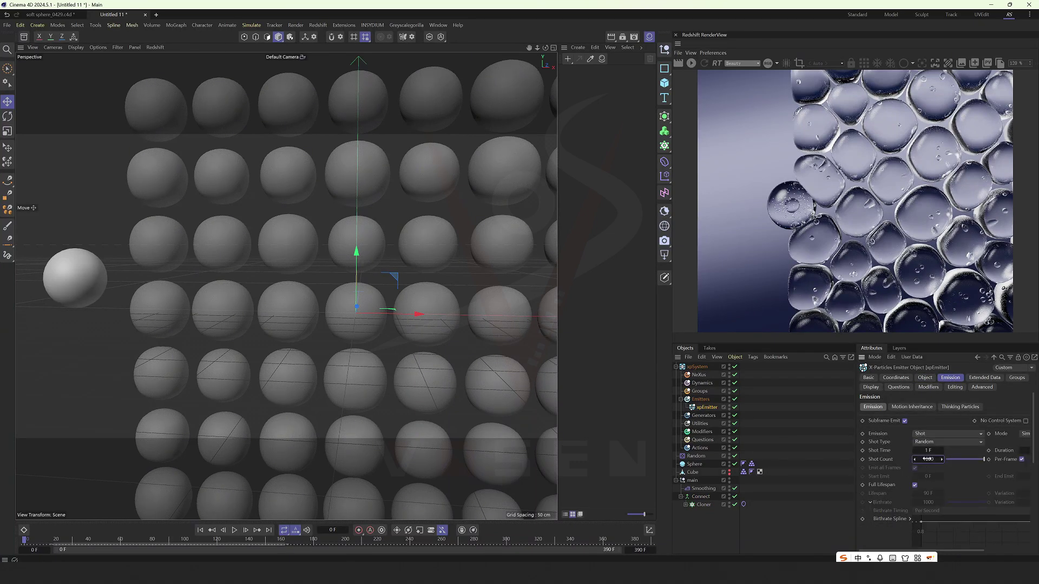
scroll(886, 463, down, 5)
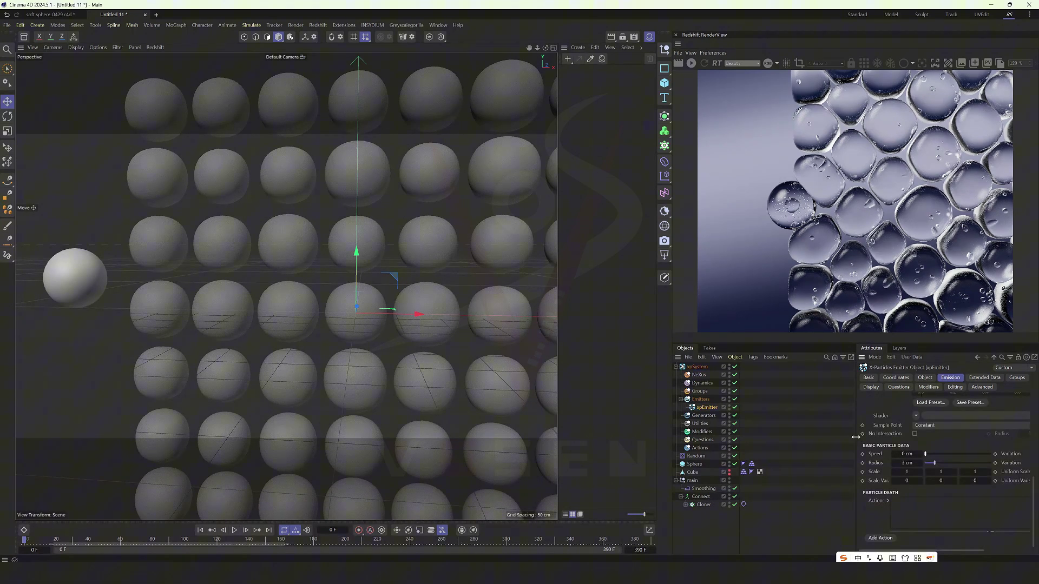
drag(855, 437, 800, 438)
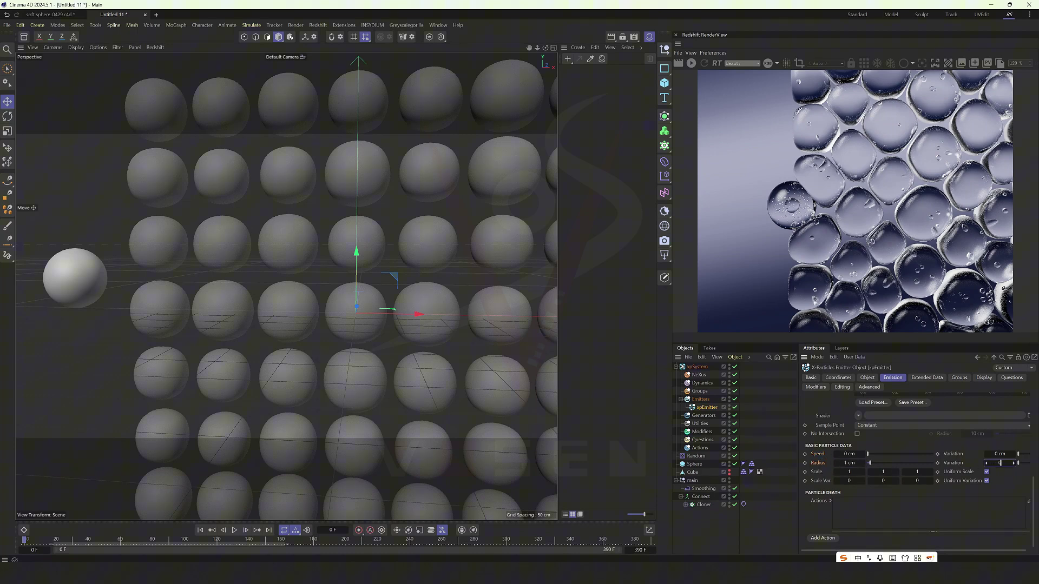
Step: Display the emitter's particles in the viewport as circles
click(980, 378)
click(887, 452)
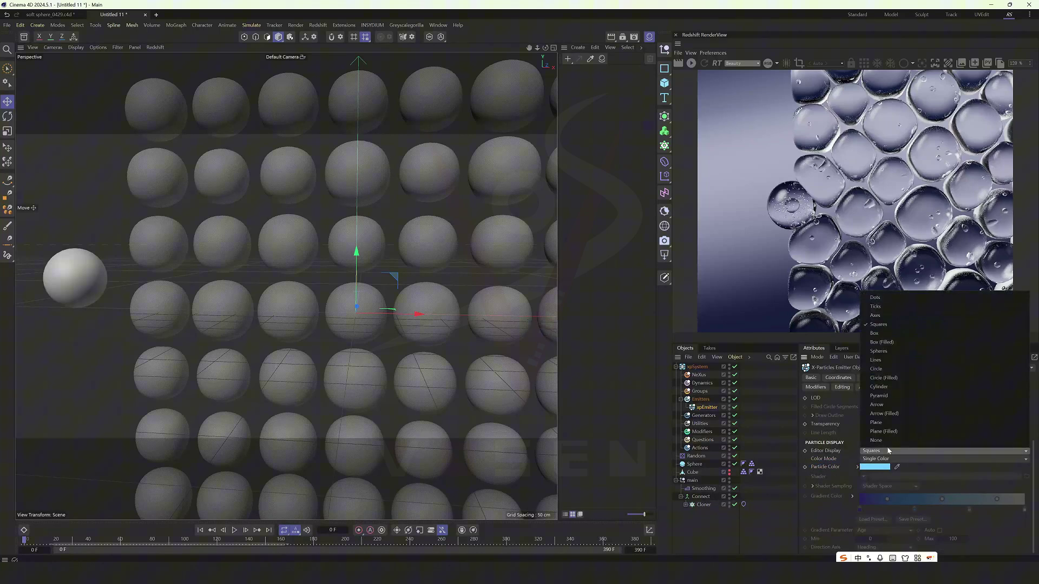
click(891, 370)
Step: Play the simulation to frame 46 to check the particles, and set the emitter's shot time to 50 F
scroll(377, 325, down, 5)
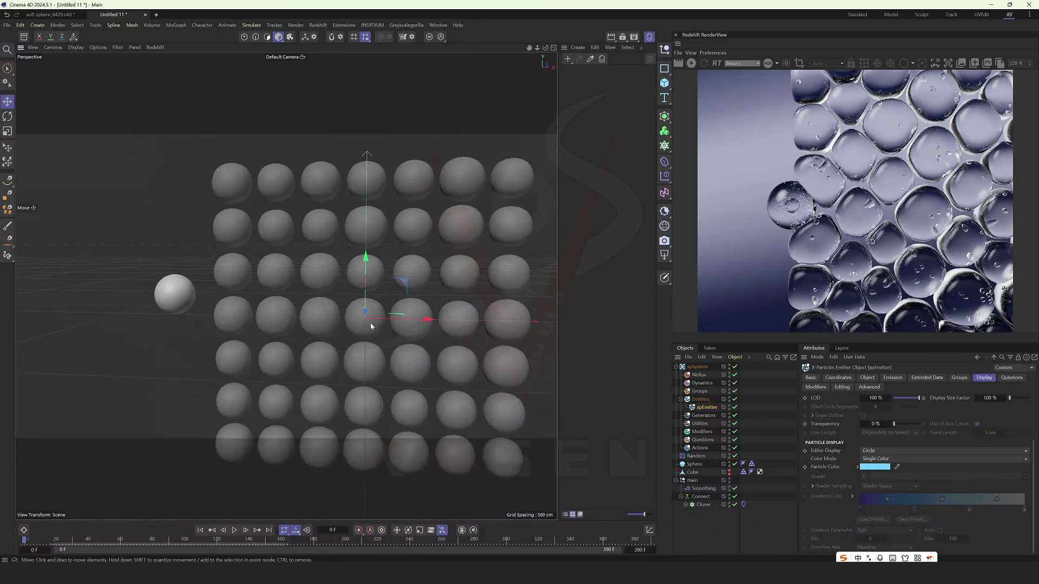
click(236, 531)
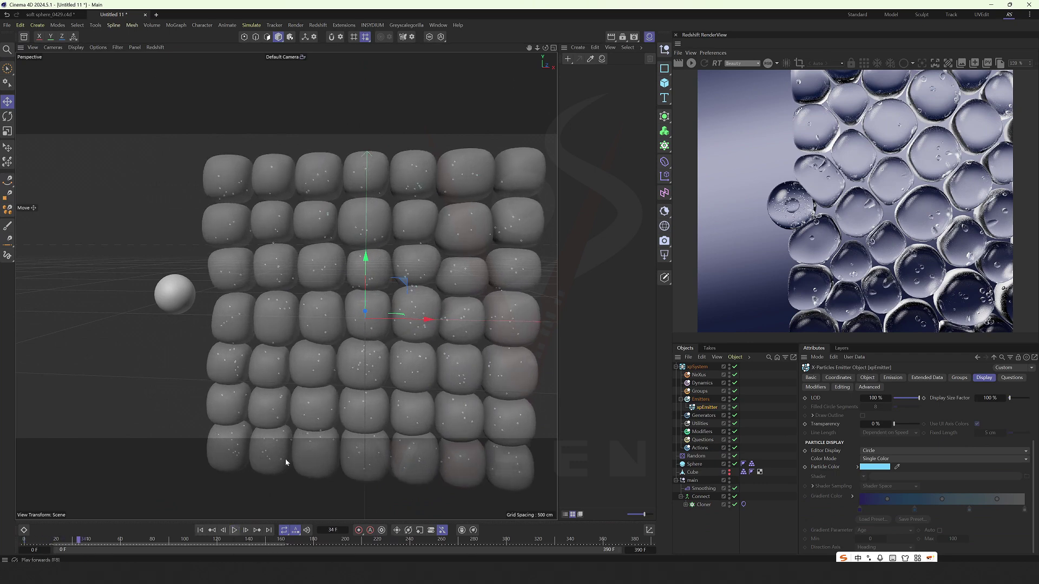
alt+drag(306, 375, 271, 246)
scroll(272, 249, up, 2)
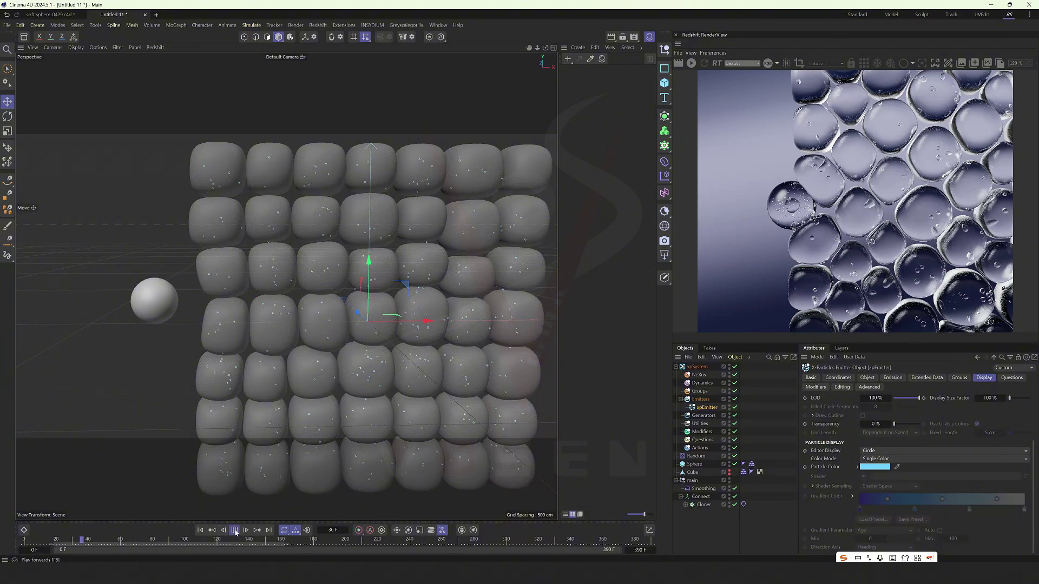
mouse_move(220, 353)
alt+mouse_down()
mouse_move(251, 352)
mouse_move(227, 353)
alt+mouse_up()
scroll(219, 373, up, 2)
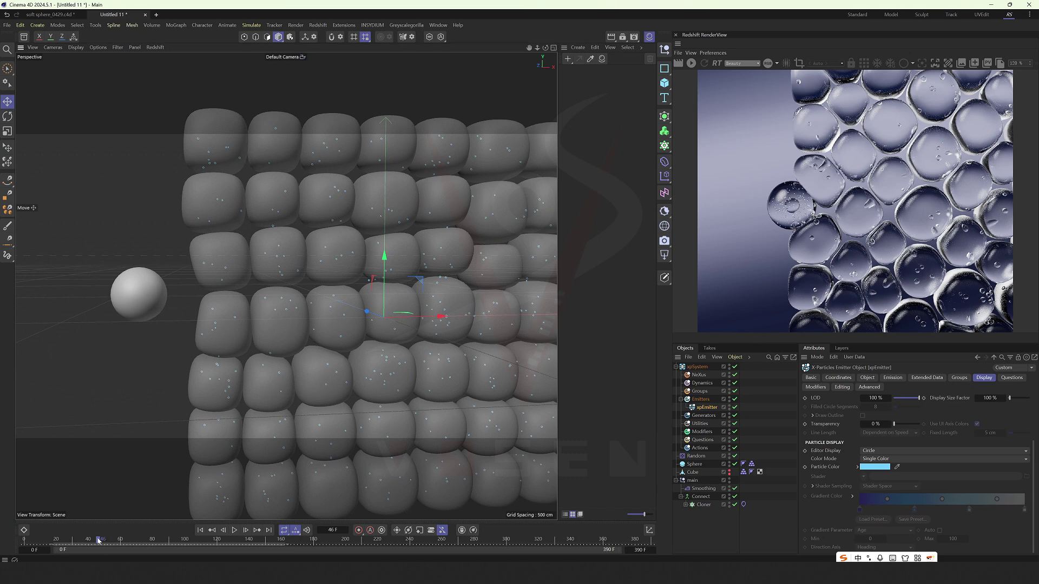
click(867, 378)
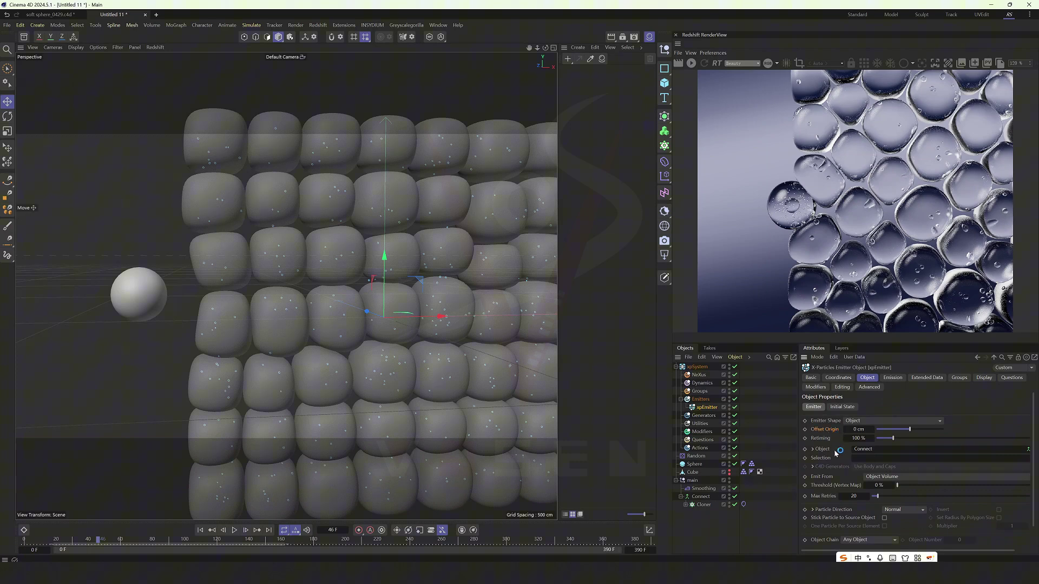
click(887, 380)
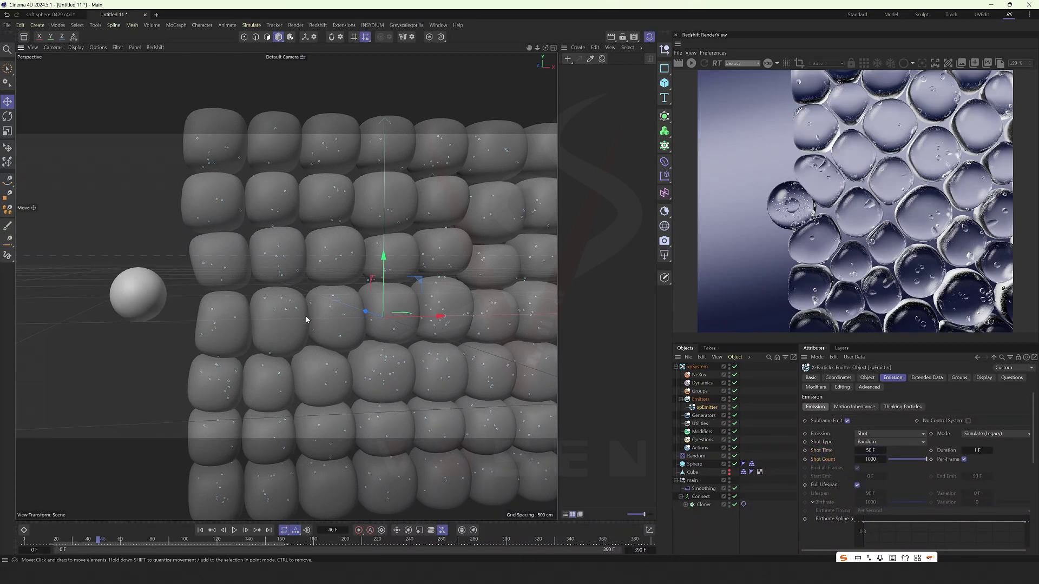
Step: Add an xpCollider tag to the Connect object and set its collision normals to Inside
click(691, 467)
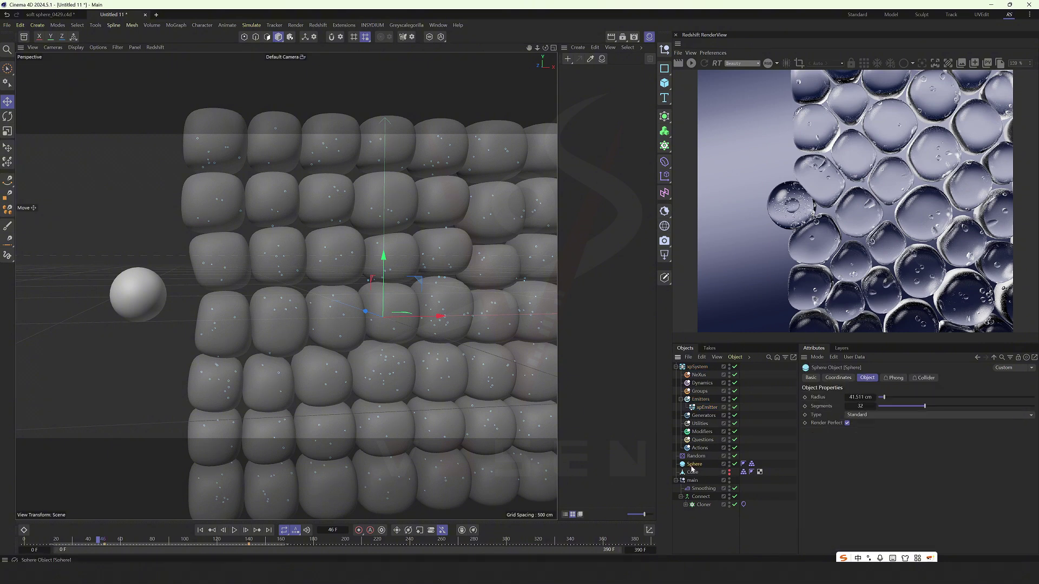
click(698, 496)
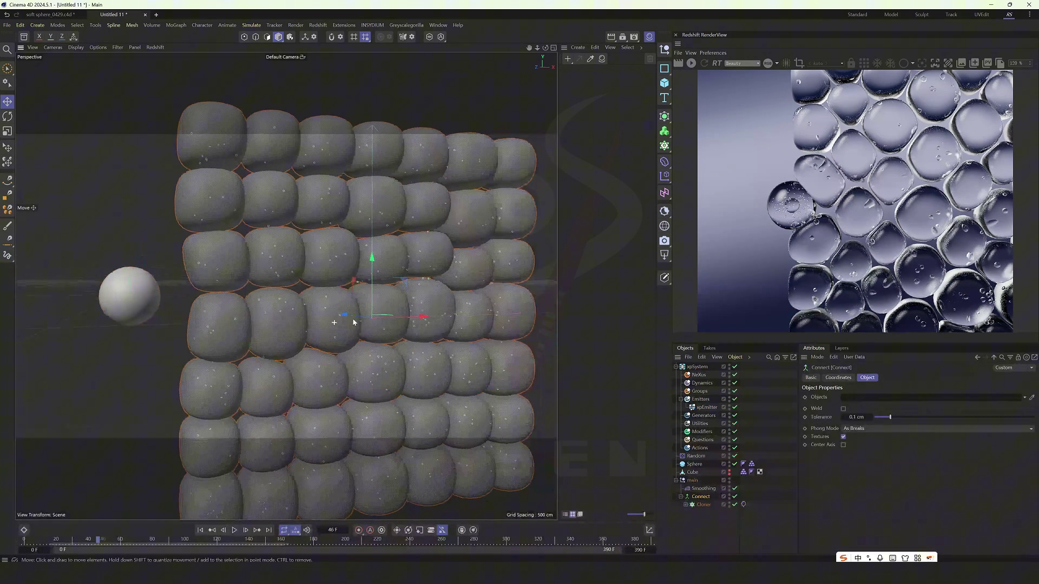
alt+drag(269, 249, 281, 211)
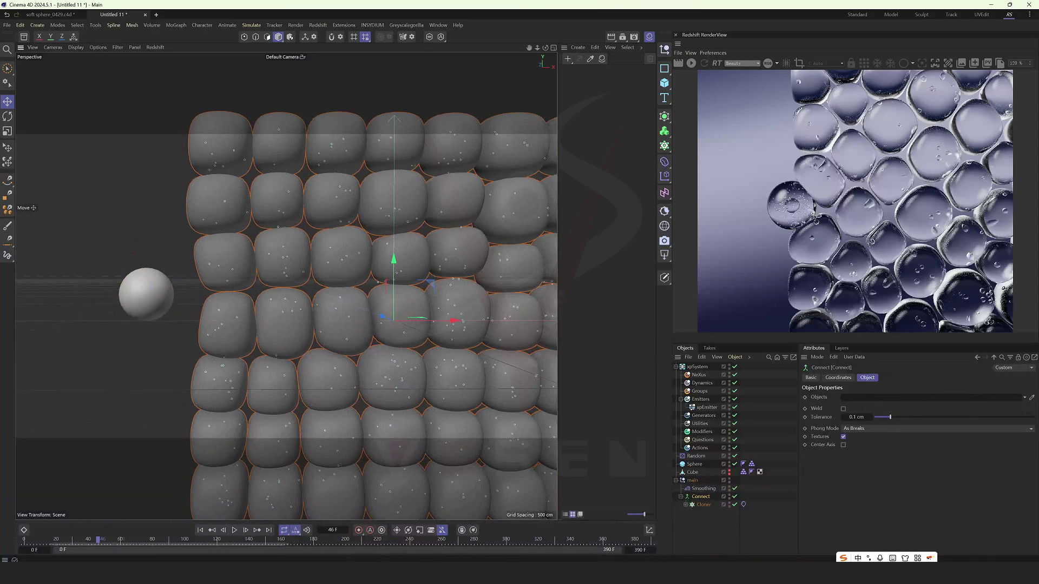
right_click(704, 504)
click(700, 503)
right_click(699, 502)
mouse_move(761, 223)
mouse_move(844, 250)
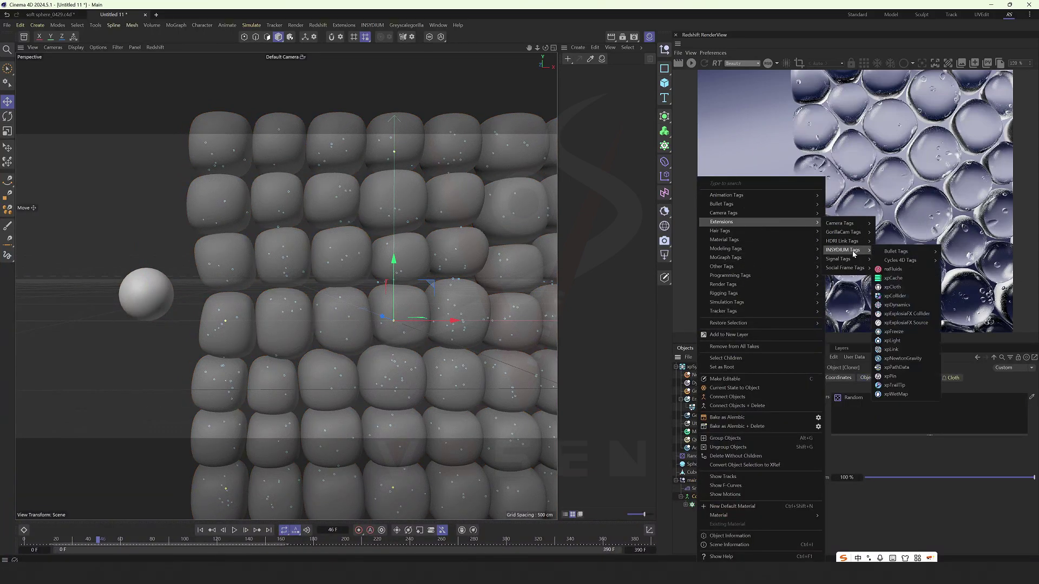
click(892, 297)
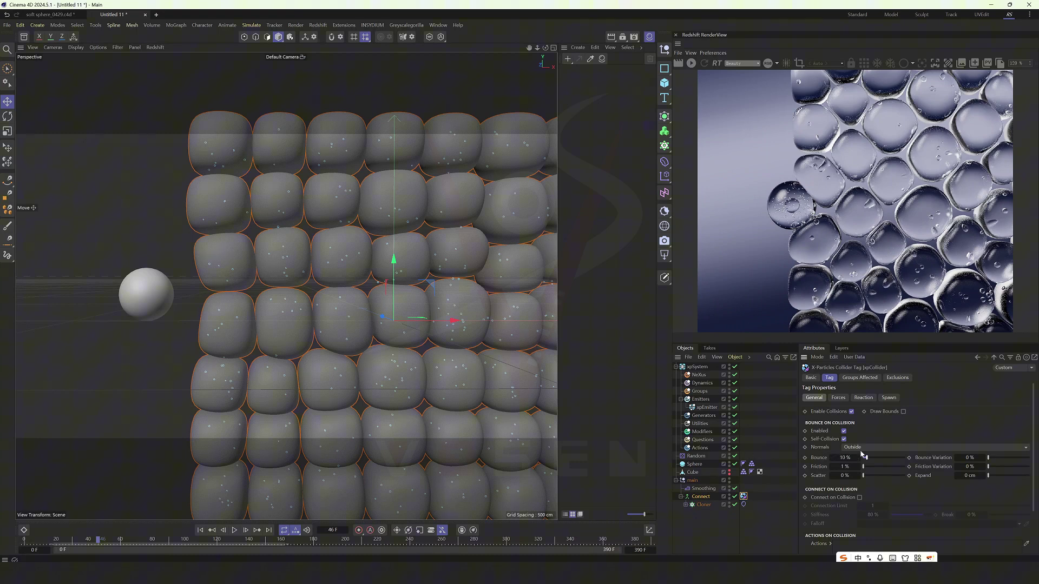
click(862, 447)
click(858, 459)
Step: Play the simulation to frame 164 and examine how the particles stay in the balloons as the sphere passes through
click(234, 532)
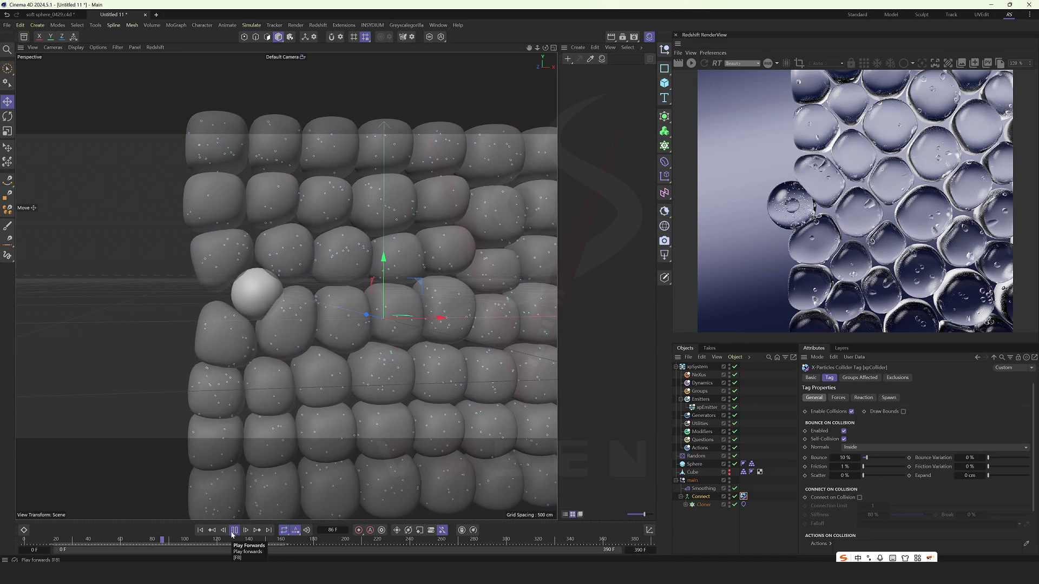
click(233, 532)
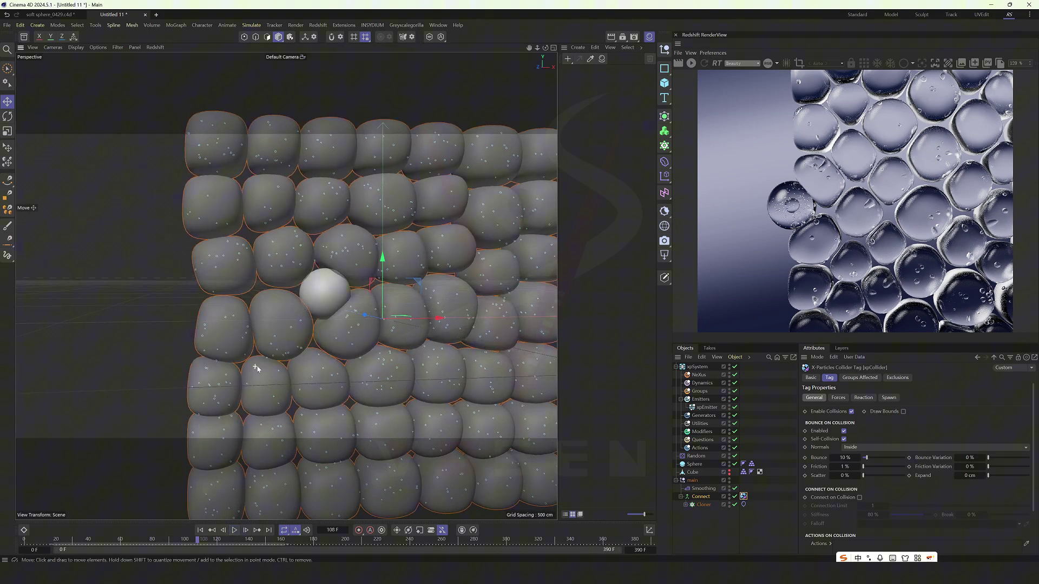
mouse_move(254, 365)
alt+mouse_down()
mouse_move(394, 343)
mouse_move(250, 345)
mouse_move(258, 376)
alt+mouse_up()
scroll(257, 375, down, 4)
click(237, 533)
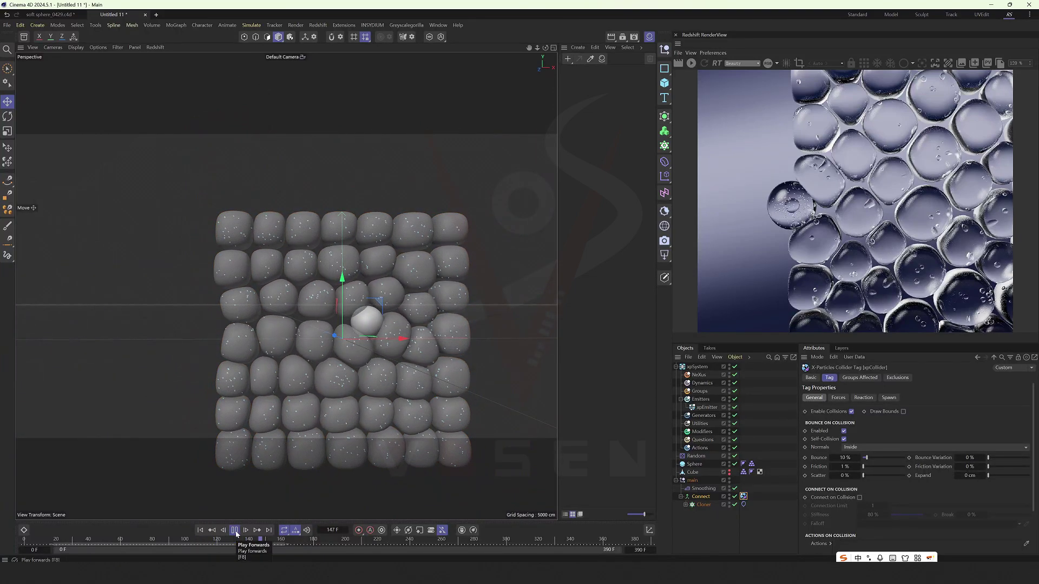
click(234, 530)
scroll(324, 349, up, 5)
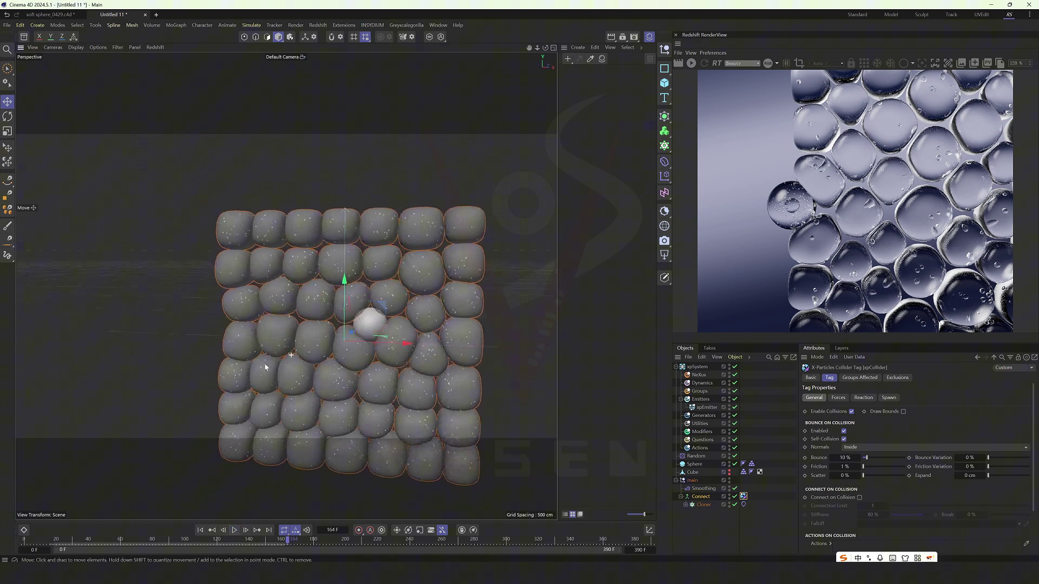
Step: Set the emitter's particle radius to 2 cm with a variation of 0.6 cm
click(703, 408)
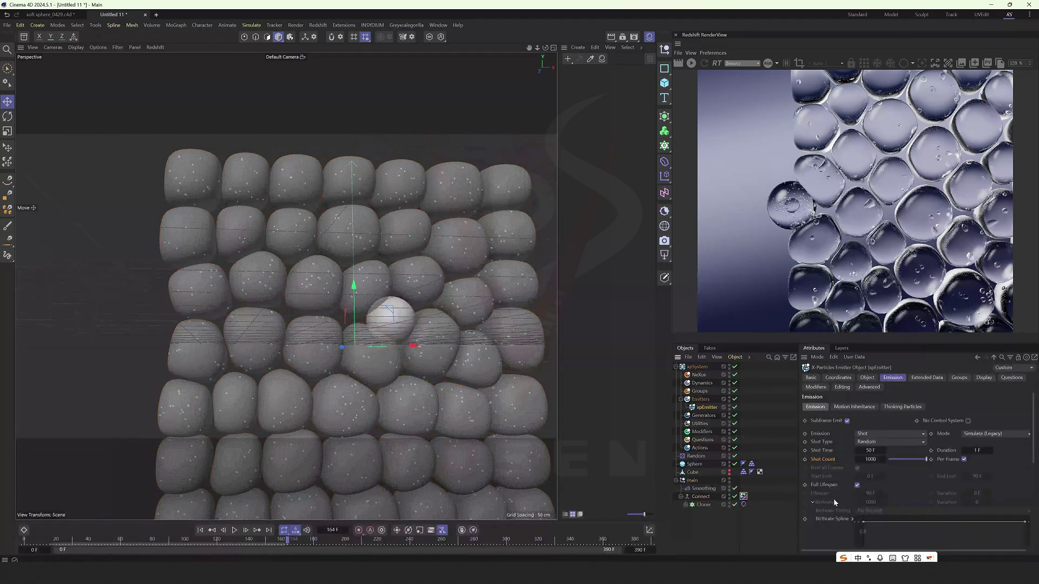
scroll(823, 534, down, 3)
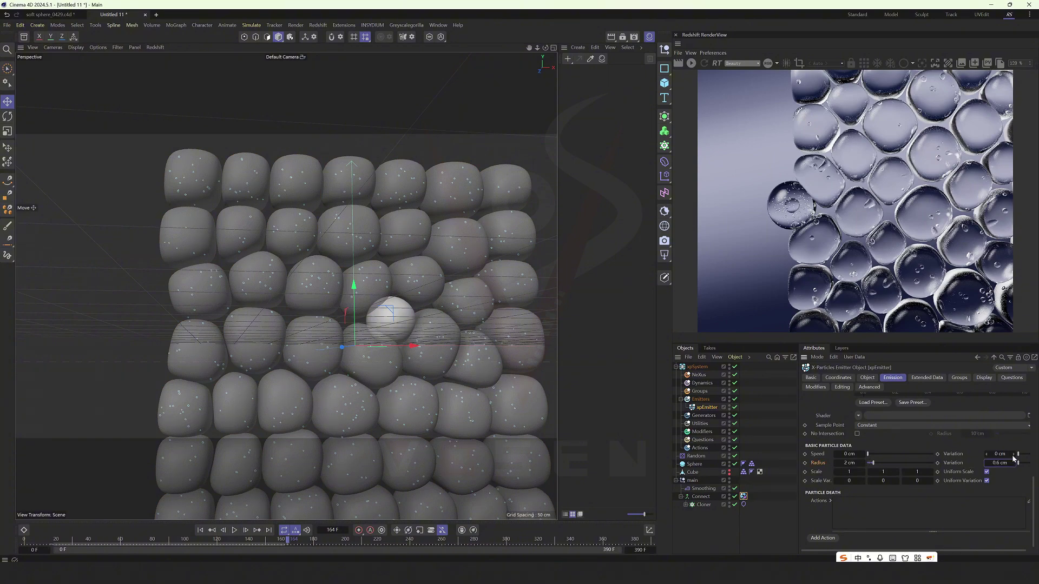
Step: Add an X-Particles Turbulence modifier with scale 55 %, frequency 55.12 % and strength 2, and return to the first frame
click(718, 431)
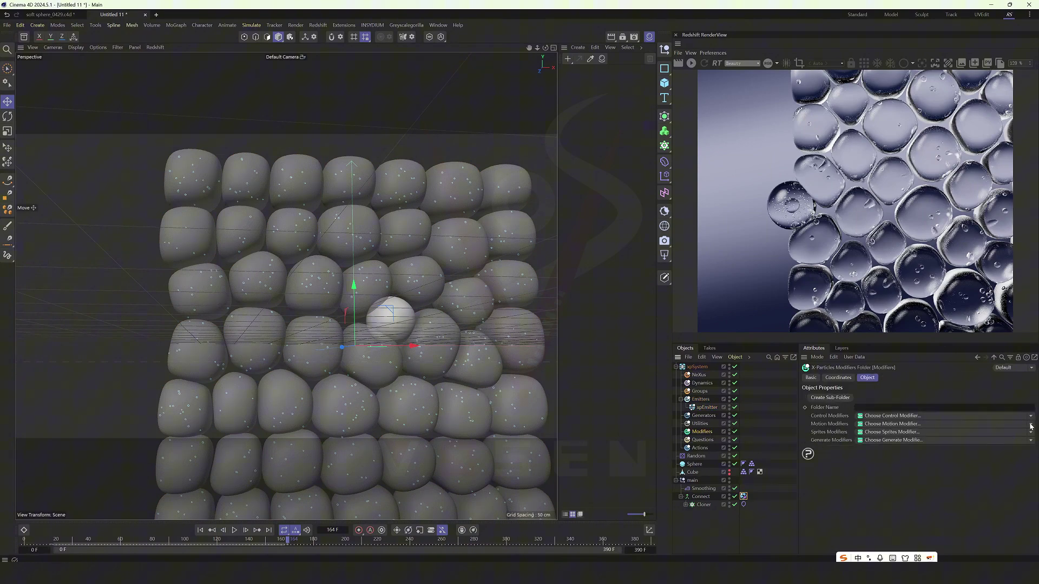
click(1030, 426)
click(912, 397)
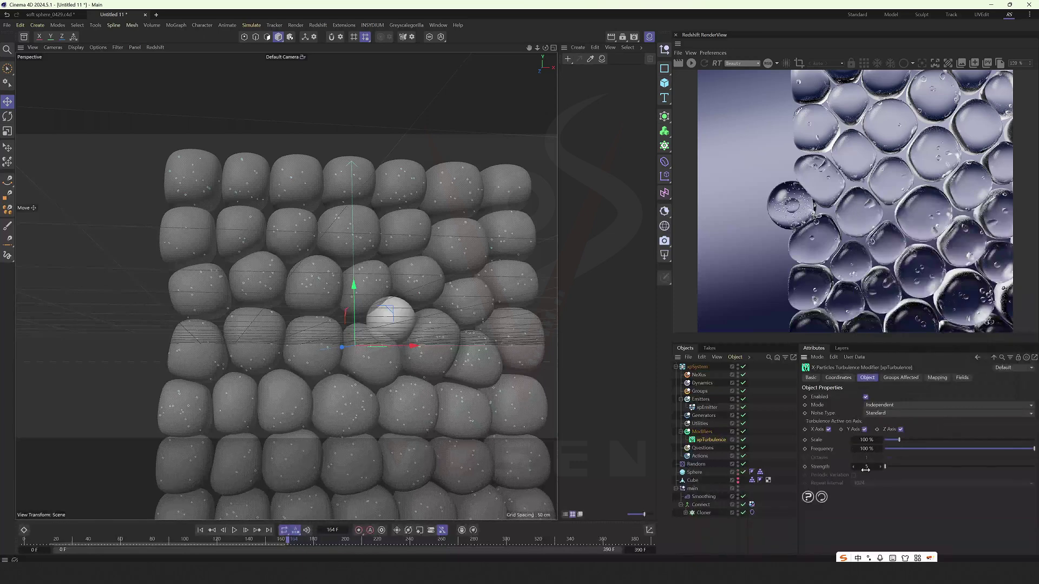
key(Return)
click(967, 451)
click(201, 530)
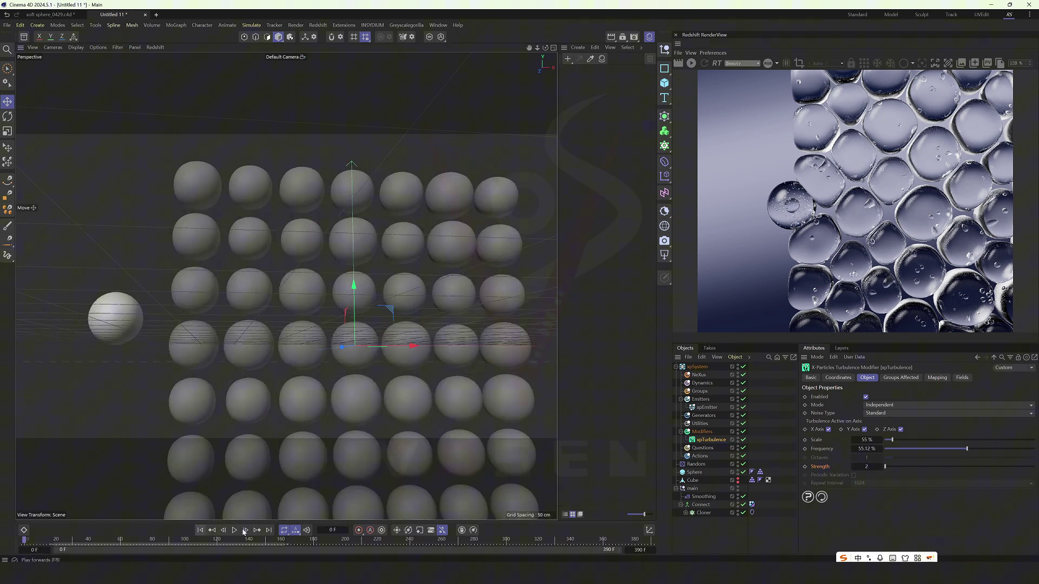
Step: Play the simulation to frame 118 and examine how the turbulence moves the particles inside the balloons around the collider sphere
click(231, 530)
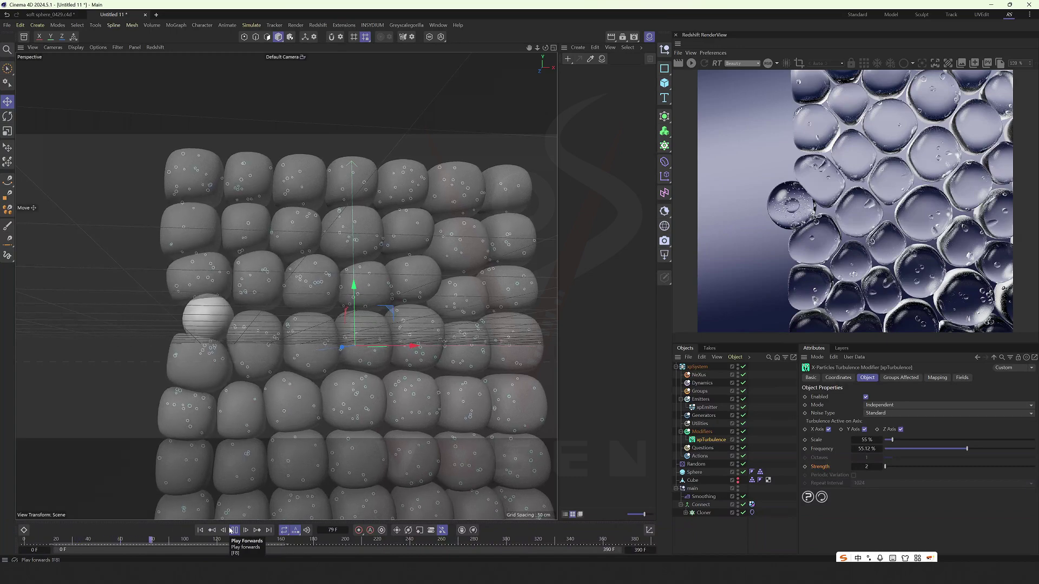
click(234, 531)
alt+middle_drag(279, 301, 223, 233)
alt+drag(279, 301, 281, 318)
alt+drag(178, 264, 228, 275)
alt+middle_drag(417, 395, 381, 330)
alt+drag(380, 330, 274, 324)
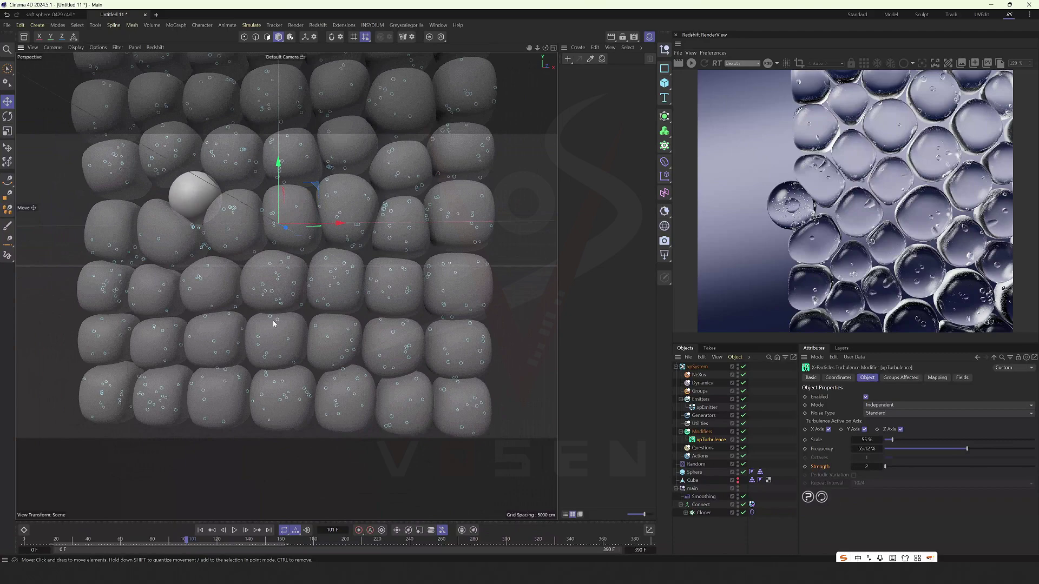
click(234, 530)
alt+middle_drag(189, 267, 229, 308)
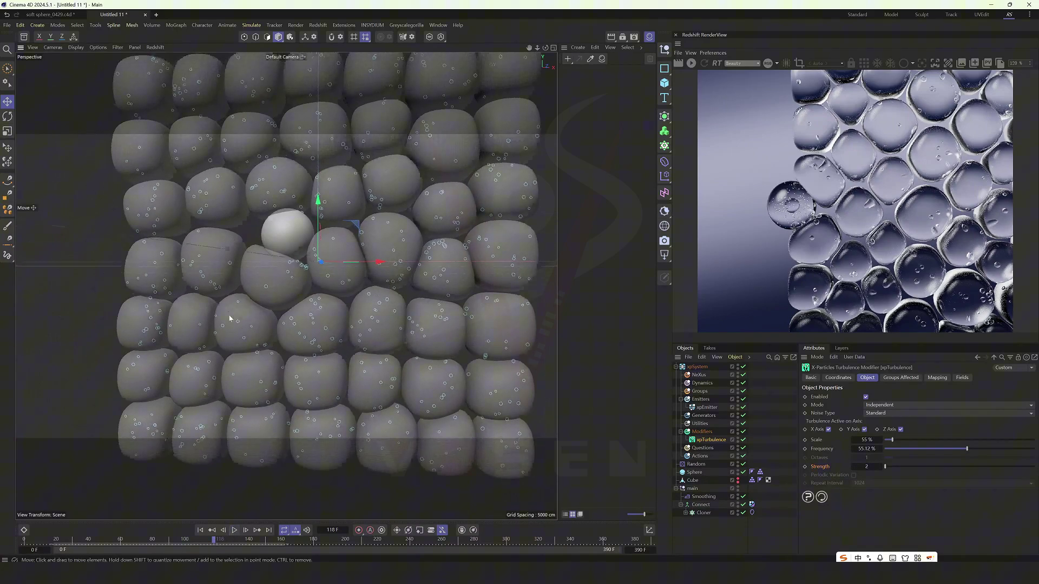
alt+right_drag(228, 308, 283, 288)
alt+drag(283, 287, 321, 263)
Step: Add an X-Particles Drag modifier with density Water and a strength multiplier of 200 %
click(703, 432)
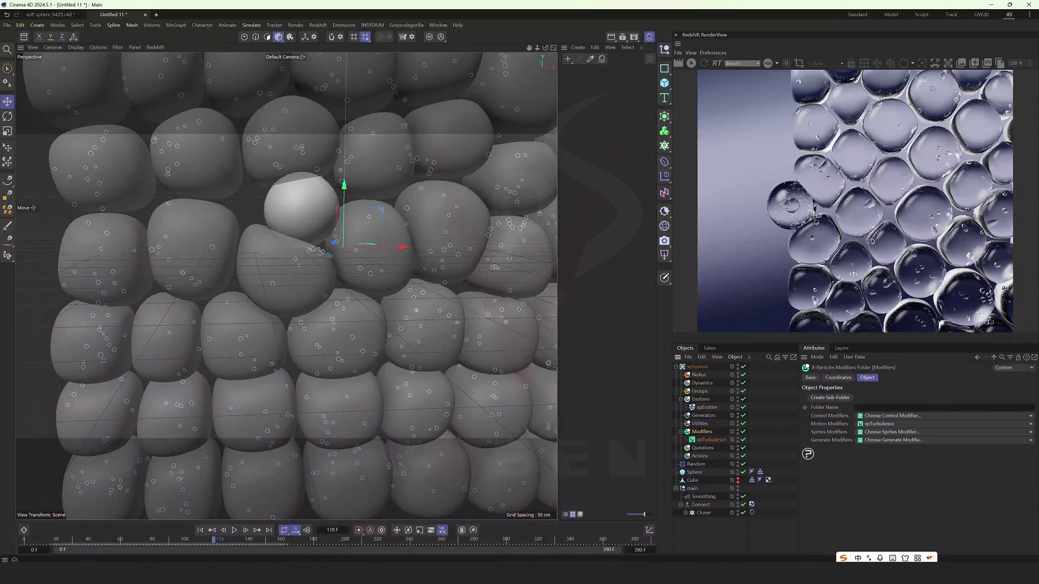
click(1030, 426)
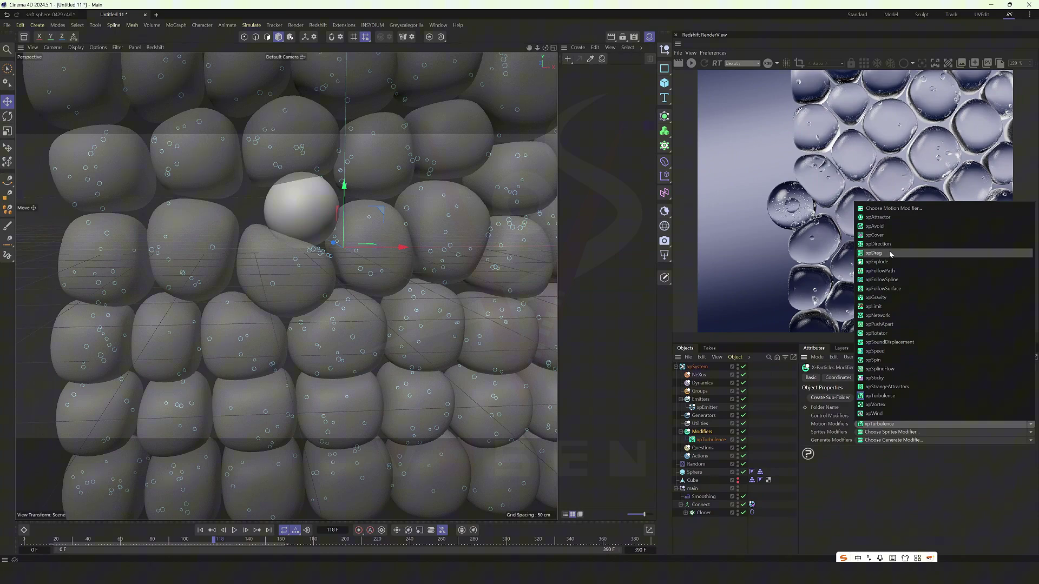
click(888, 253)
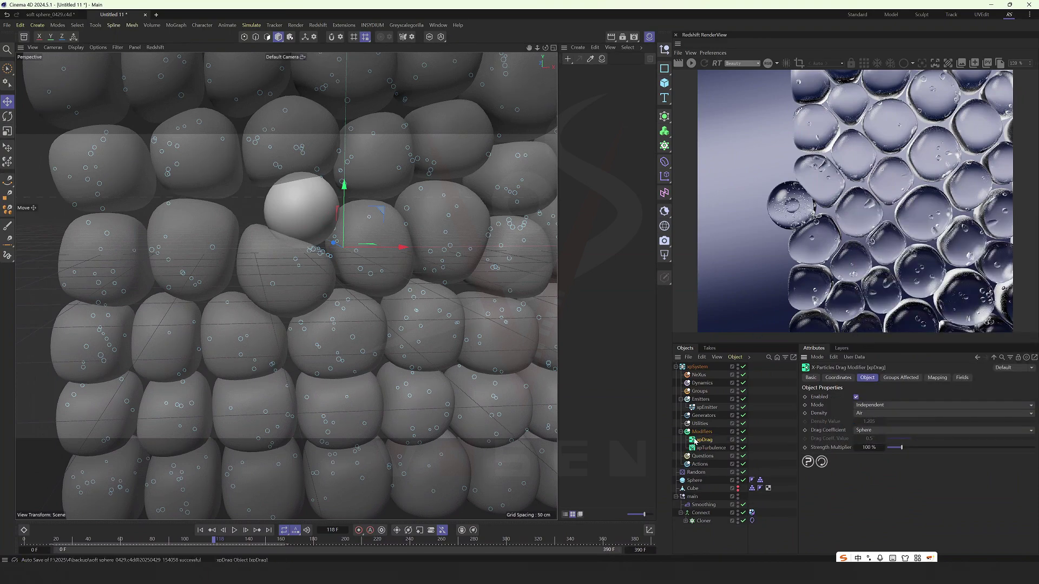
click(866, 414)
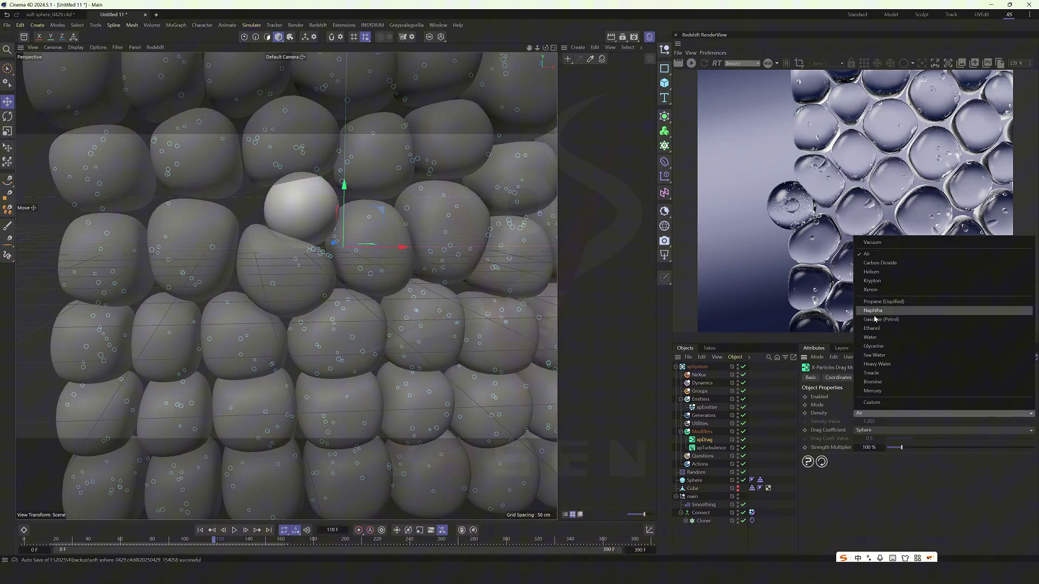
click(870, 337)
click(872, 448)
click(864, 447)
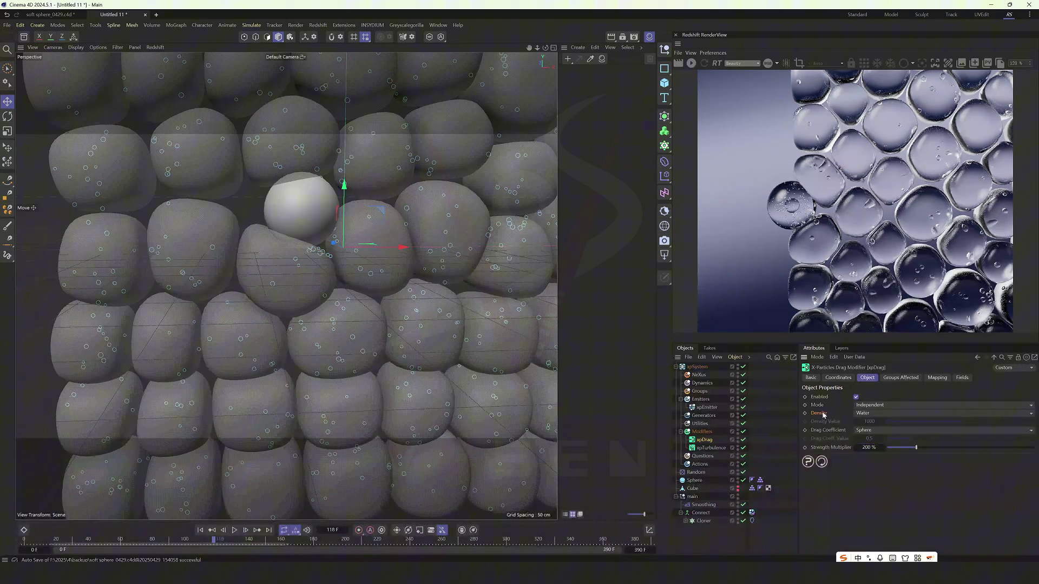
Step: Replay the simulation from the first frame to about frame 100 and examine the dragged particles beside the collider sphere up close
alt+right_drag(538, 430, 315, 446)
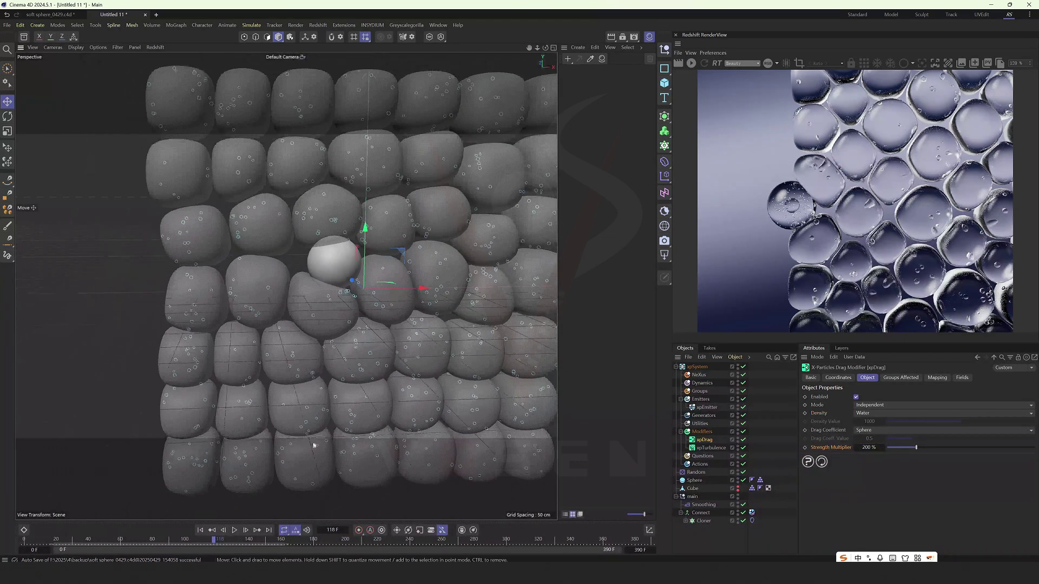
click(201, 530)
click(235, 531)
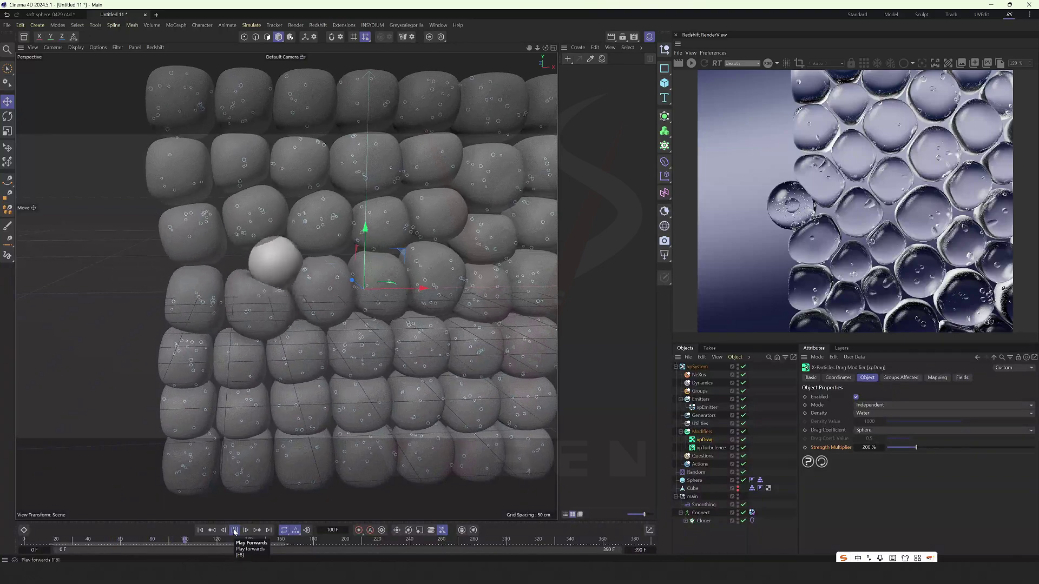
click(234, 531)
scroll(238, 289, up, 2)
mouse_move(260, 295)
alt+mouse_down()
mouse_move(282, 291)
mouse_move(260, 295)
alt+mouse_up()
scroll(258, 295, up, 6)
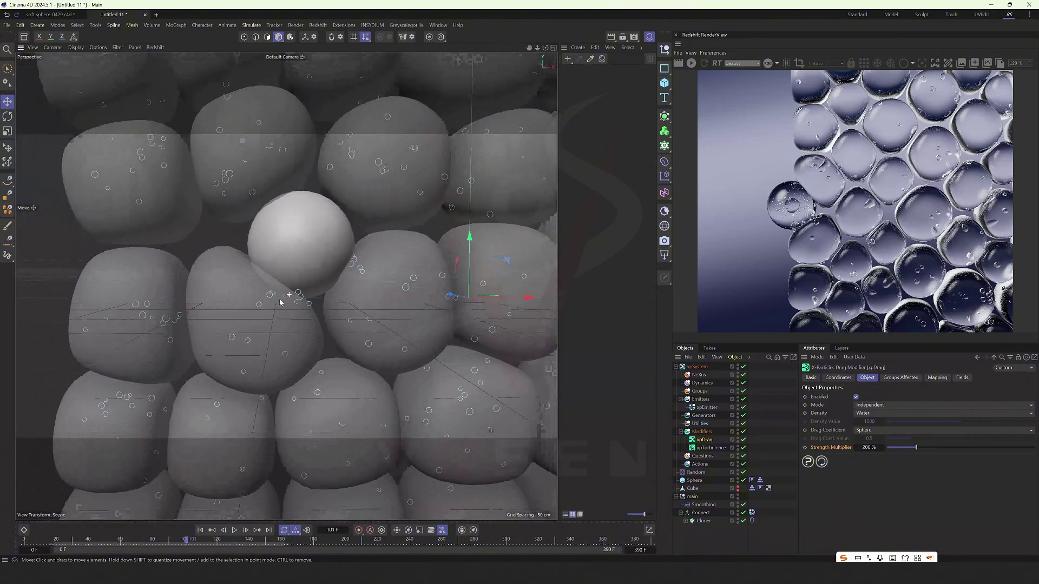
Step: Continue the simulation in short bursts to frame 153 and examine the particles as the sphere pushes through the balloons
click(234, 530)
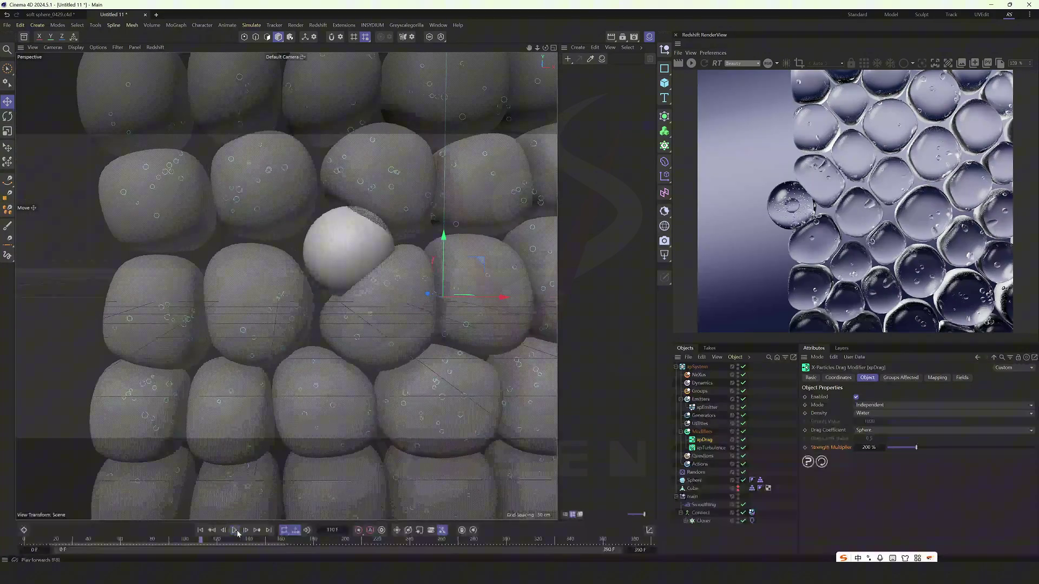
key(F8)
click(235, 531)
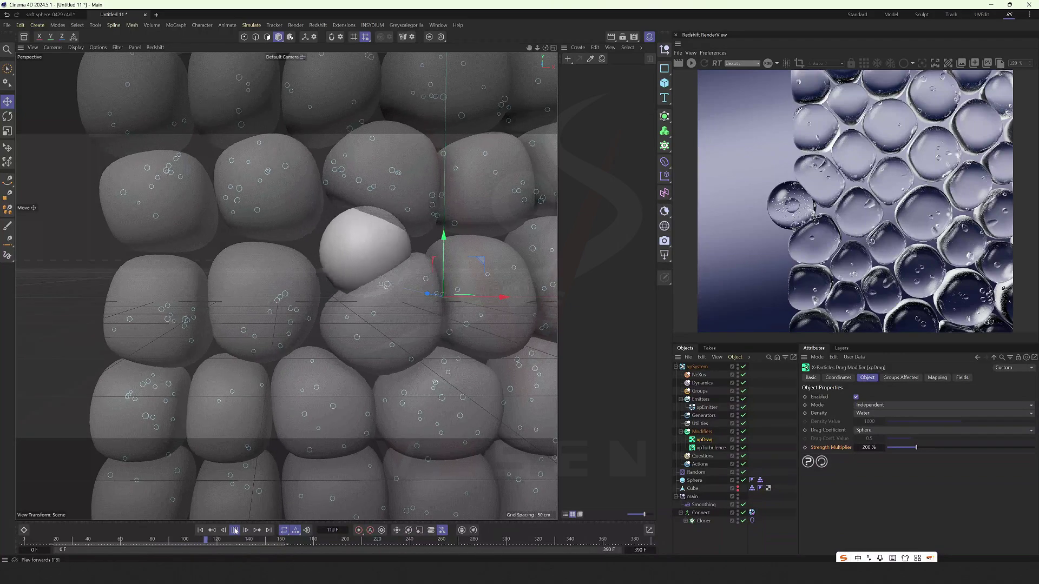
click(234, 530)
alt+right_drag(287, 294, 259, 309)
mouse_move(260, 308)
alt+mouse_down()
mouse_move(303, 303)
mouse_move(269, 301)
alt+mouse_up()
click(234, 531)
scroll(252, 483, down, 3)
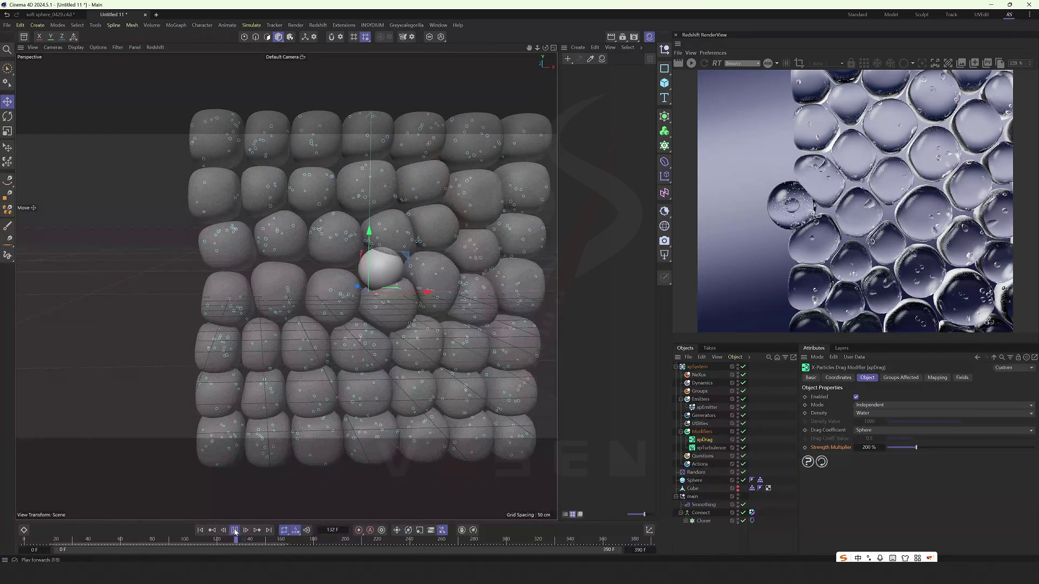
click(234, 531)
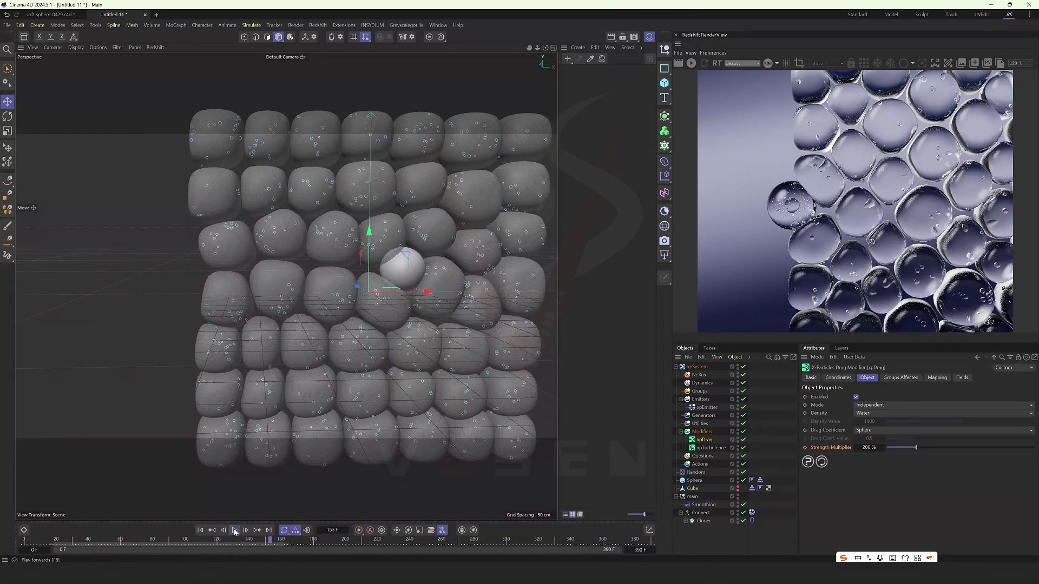
Step: Replay the simulation from the start to frame 119 and view the particle motion across the whole balloon grid
click(199, 531)
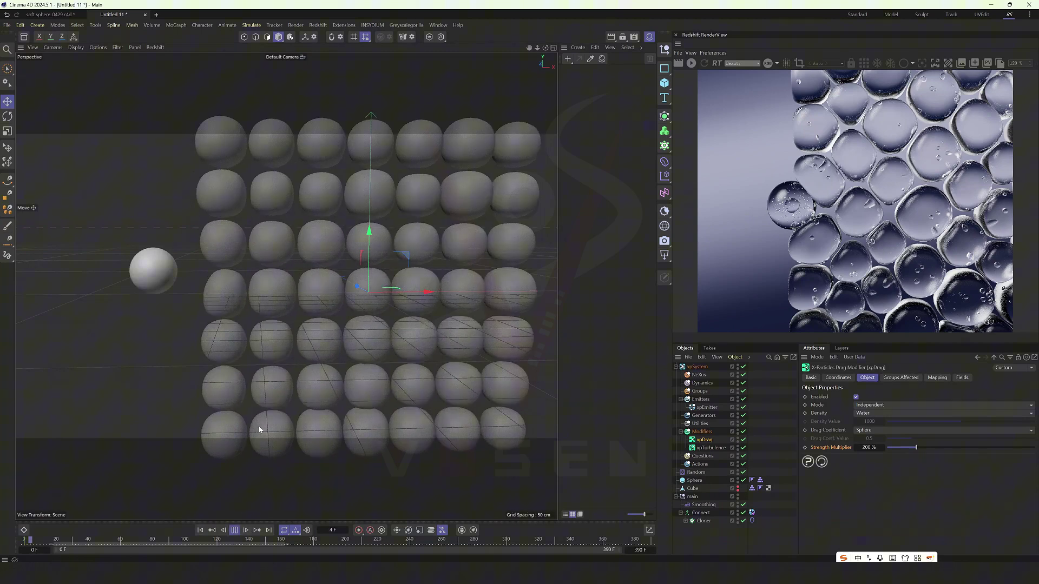
alt+drag(273, 355, 255, 330)
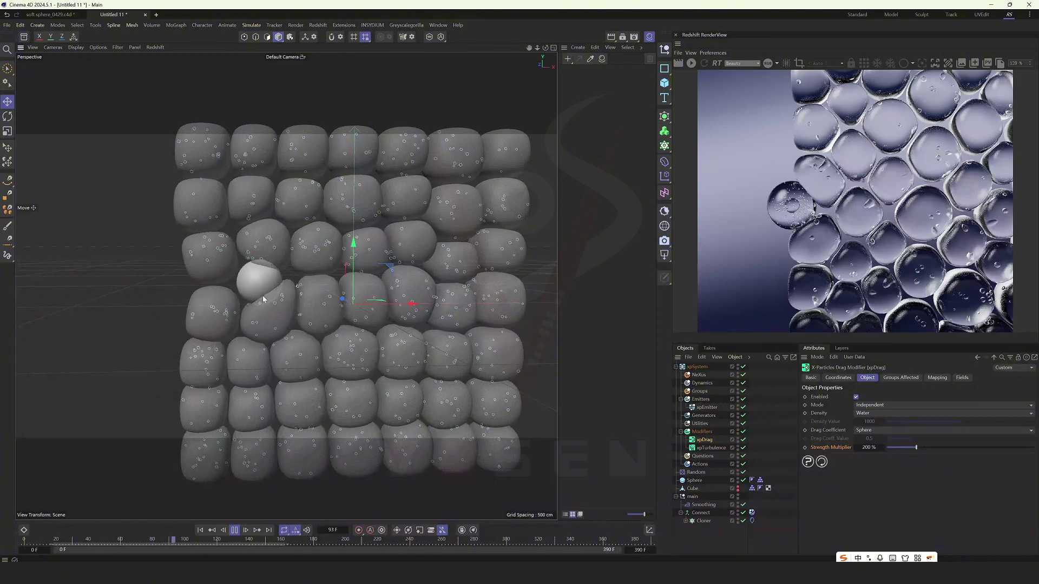
click(236, 531)
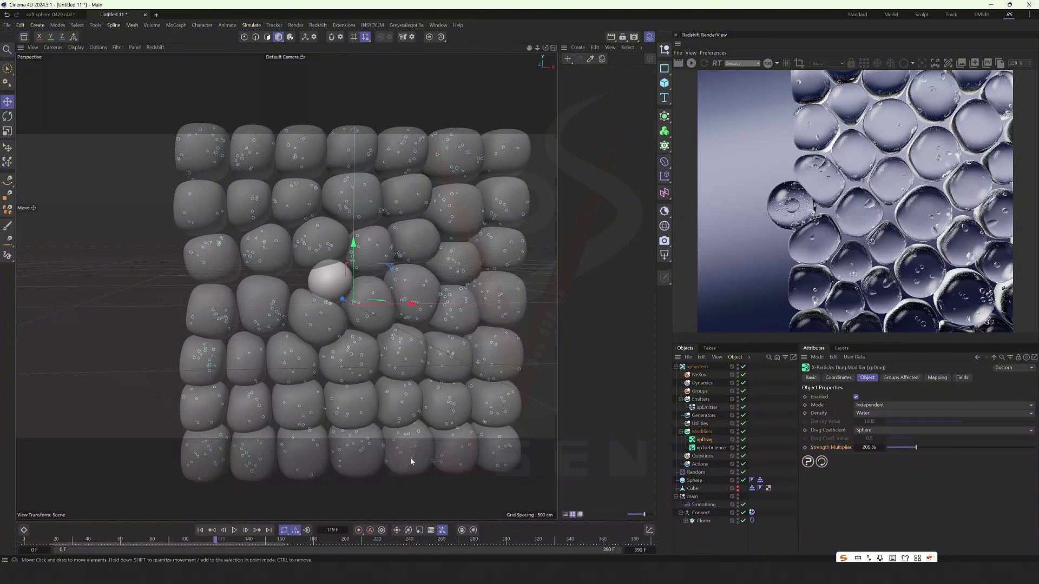
Step: Disable the drag modifier, replay the simulation to frame 100 to compare the particle motion, and return to the first frame
click(200, 531)
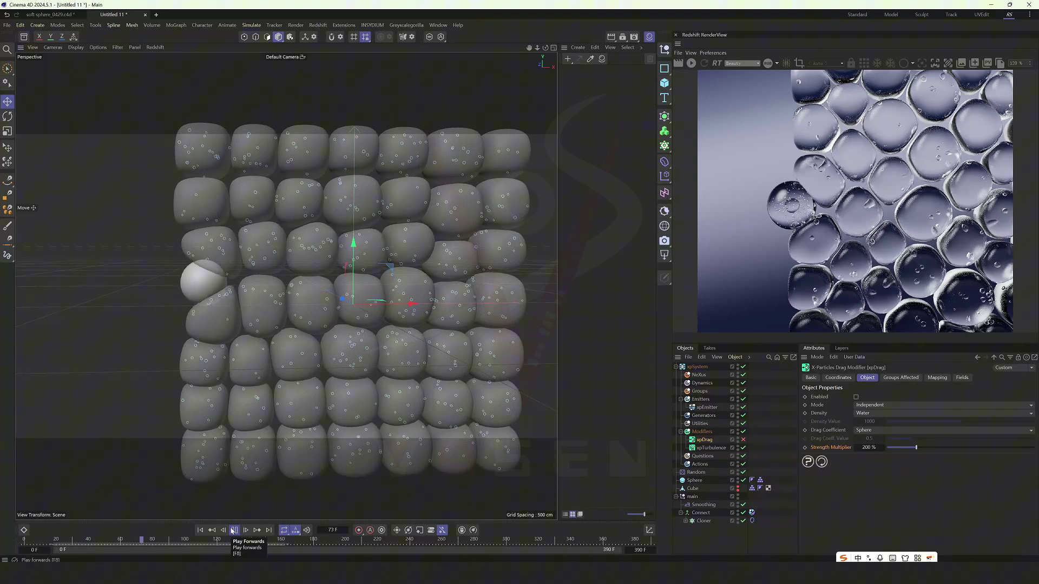
click(233, 531)
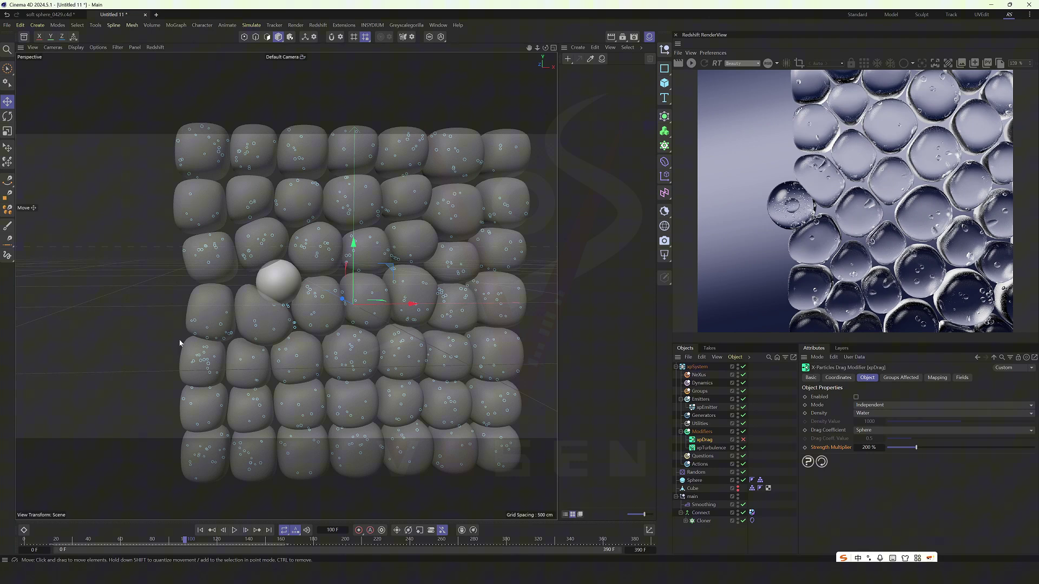
alt+drag(302, 336, 265, 325)
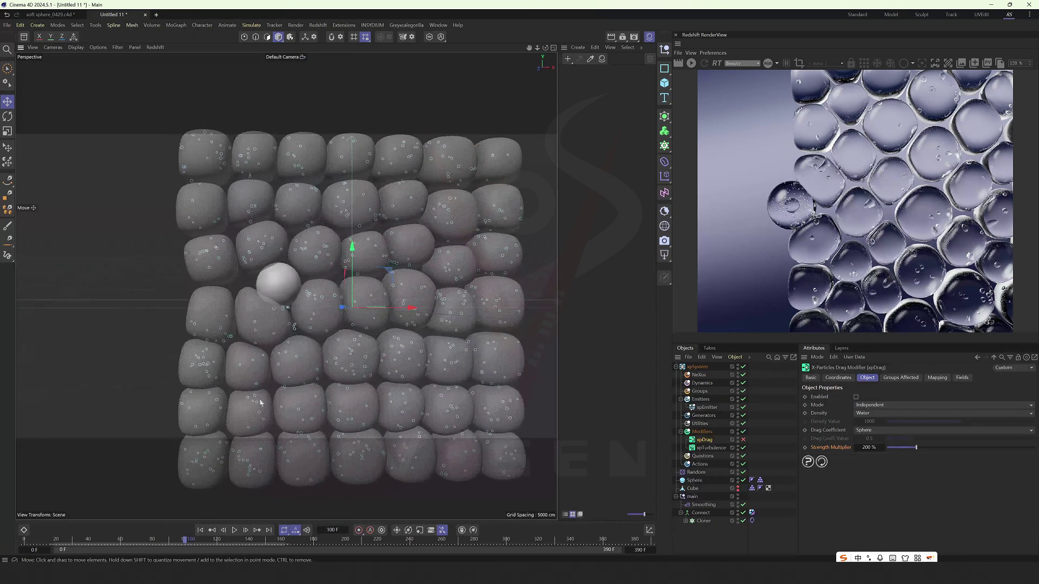
click(199, 530)
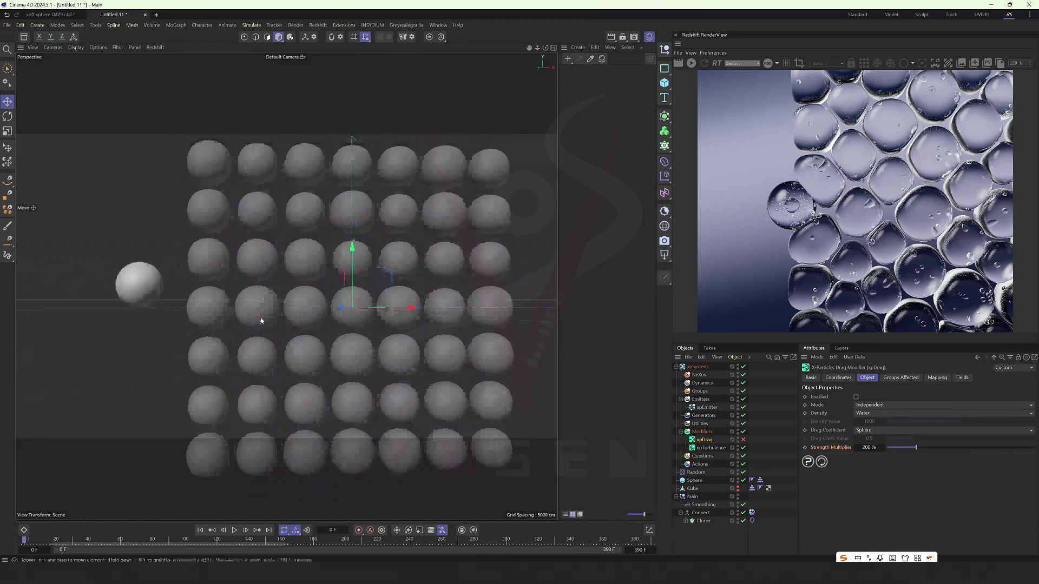
click(768, 397)
alt+drag(251, 201, 292, 271)
Step: Switch to the soft sphere_0429.c4d project and start the live Redshift render
click(50, 16)
scroll(279, 247, down, 6)
click(691, 63)
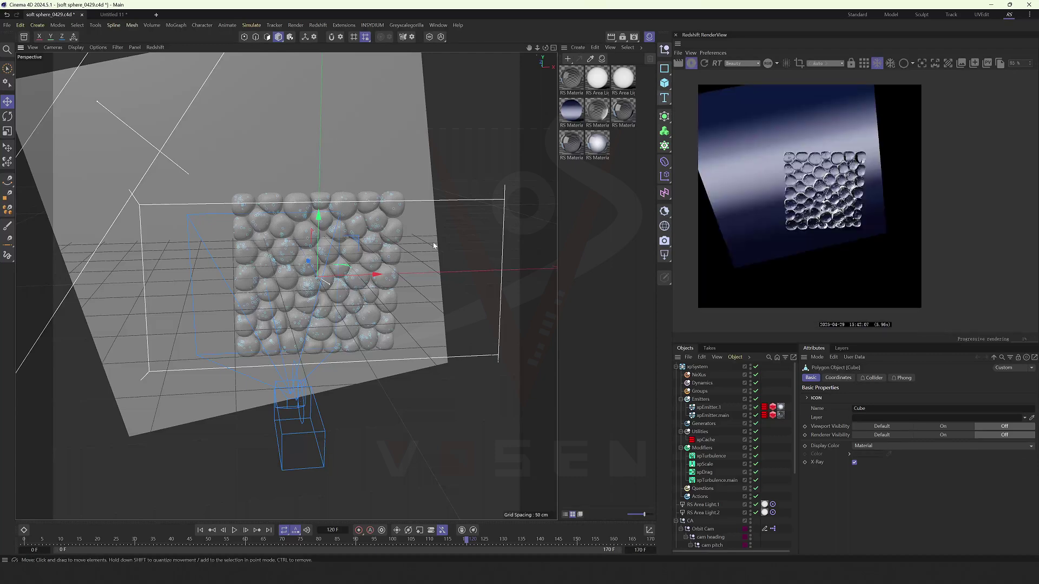
Step: Select the balloons and open their glass RS Material in the node editor, moving the editor clear of the render
click(393, 242)
double_click(604, 113)
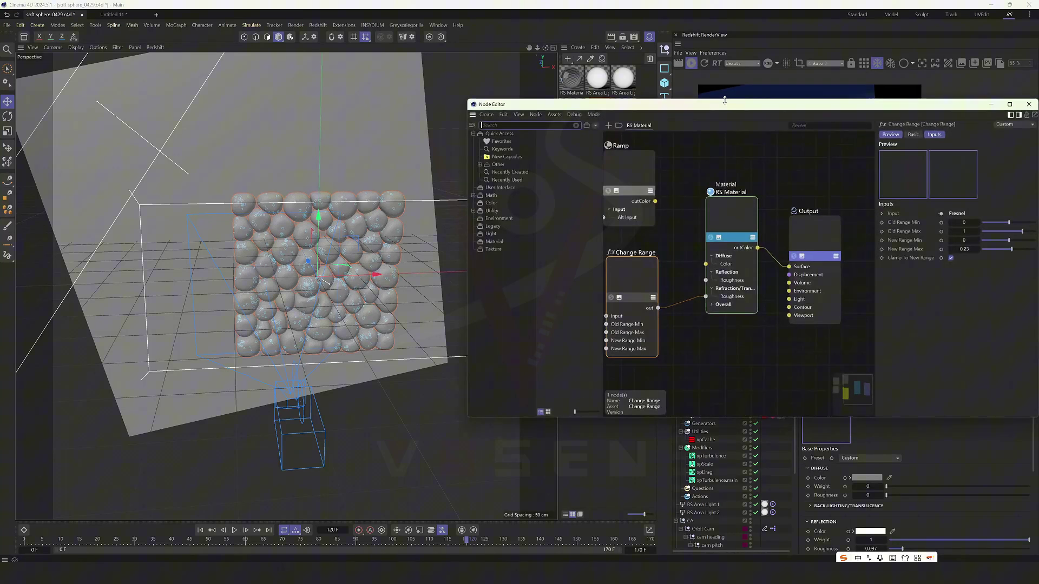
drag(714, 113, 336, 133)
Step: Set the Redshift render preview to look through the scene's render camera
click(825, 64)
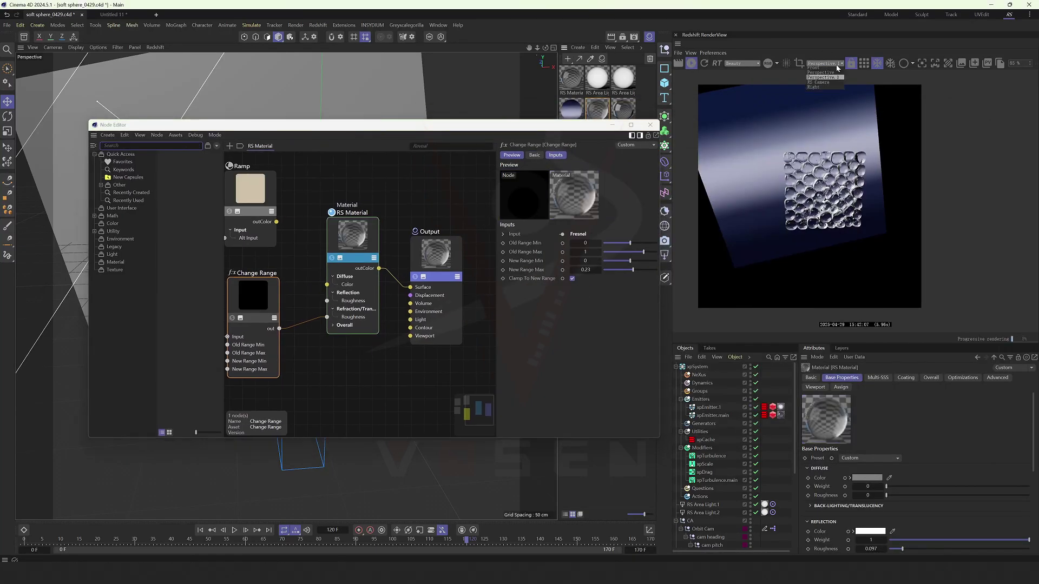
click(831, 79)
click(830, 65)
click(829, 74)
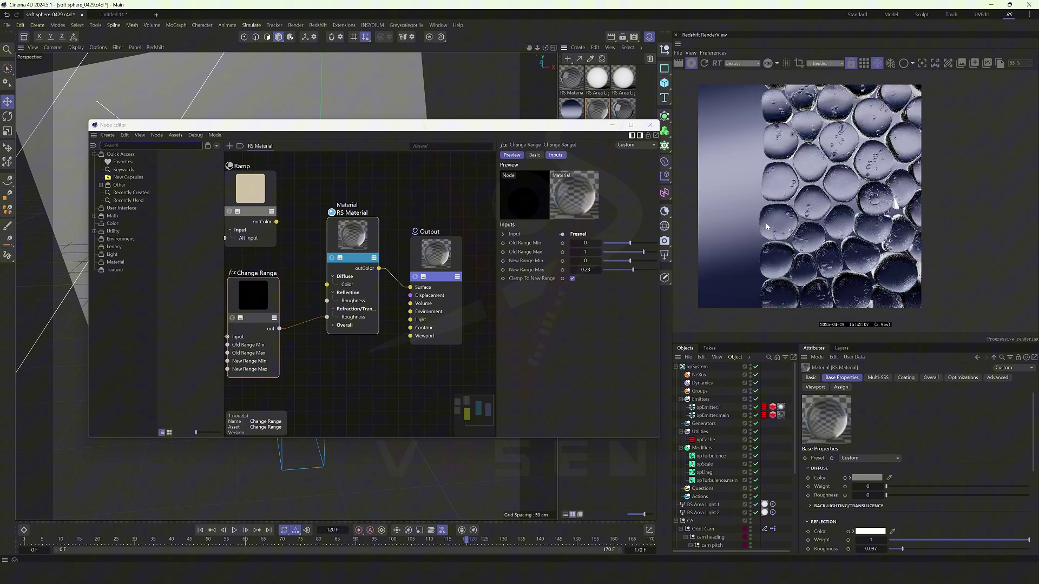
scroll(769, 222, up, 1)
Step: Inspect the Fresnel node feeding the Change Range node in the balloon material, previewing it alone in the render
click(399, 224)
alt+middle_drag(253, 262, 348, 251)
drag(280, 267, 289, 284)
drag(493, 134, 386, 341)
click(289, 259)
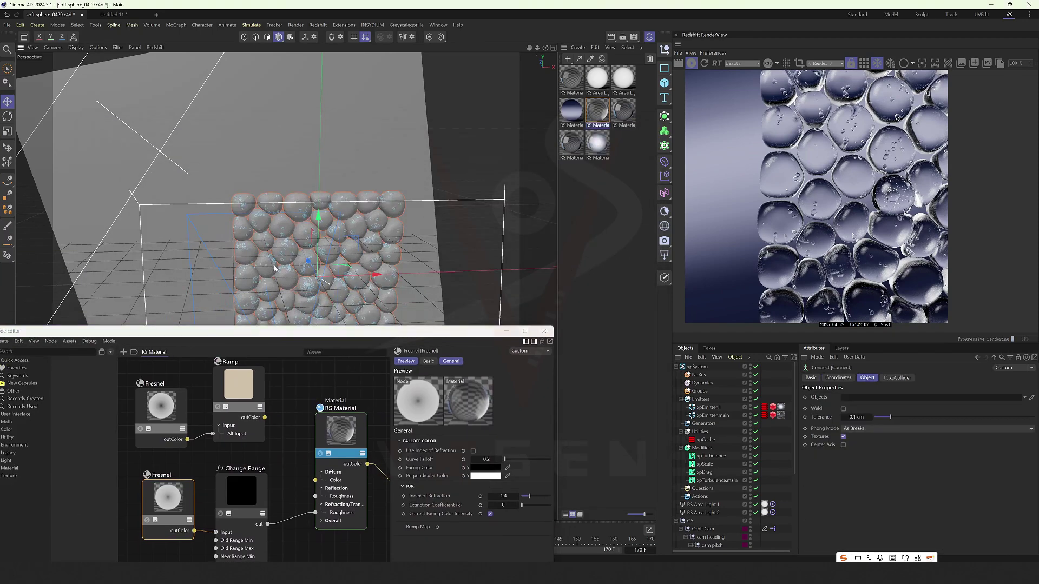
drag(315, 333, 350, 213)
scroll(267, 333, up, 4)
scroll(270, 309, down, 2)
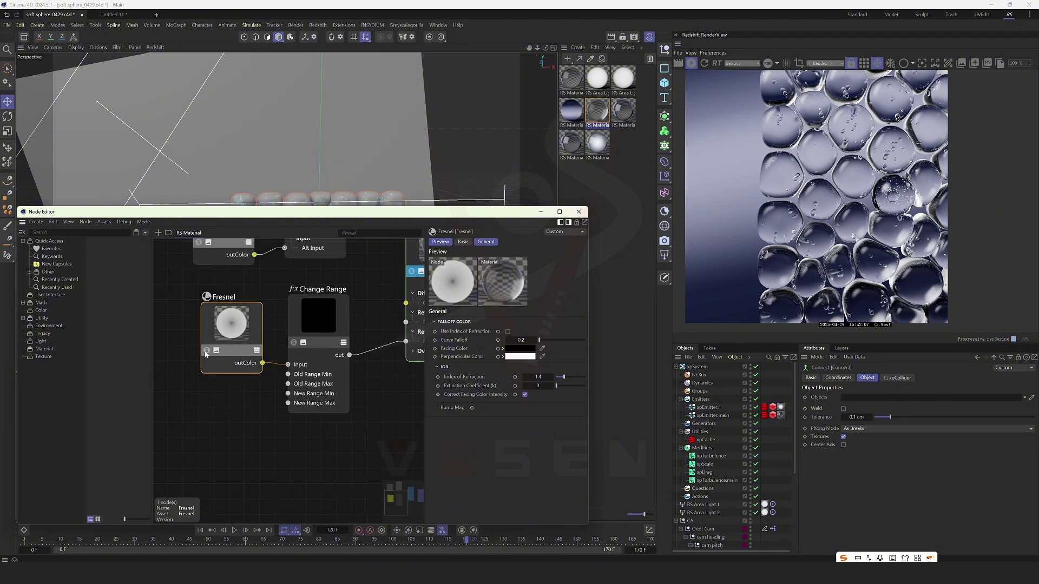
drag(207, 353, 198, 358)
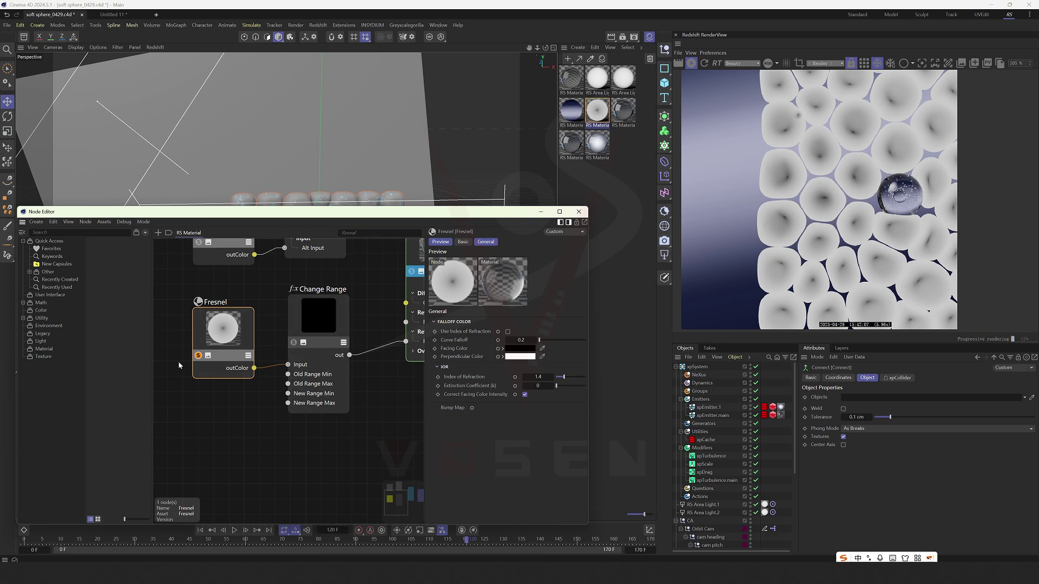
click(198, 356)
Step: Examine the Change Range node and how it drives the material's refraction roughness, check the rendered balloons, and close the node editor
click(321, 316)
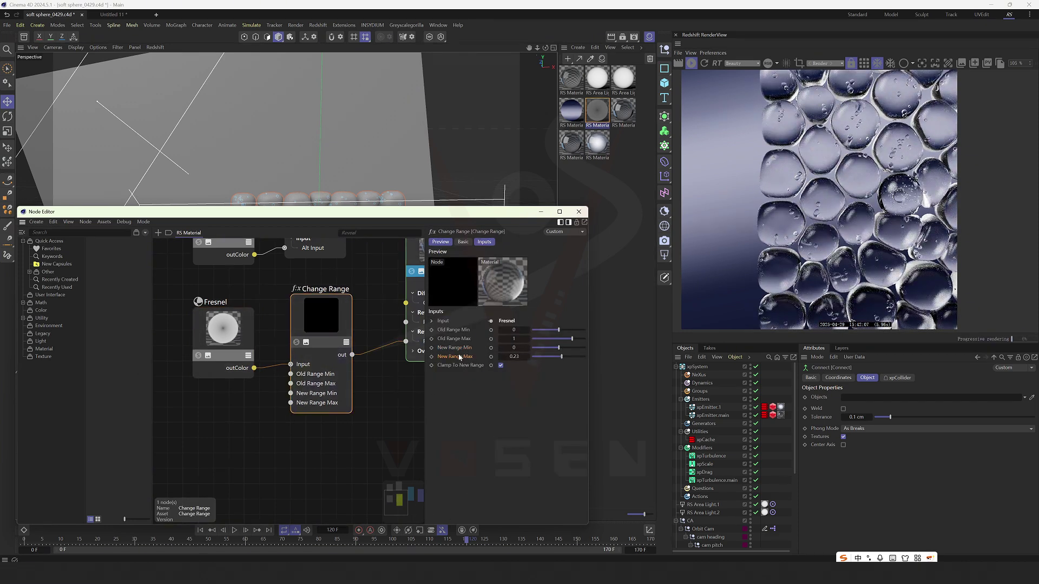
middle_drag(396, 374, 326, 389)
click(351, 376)
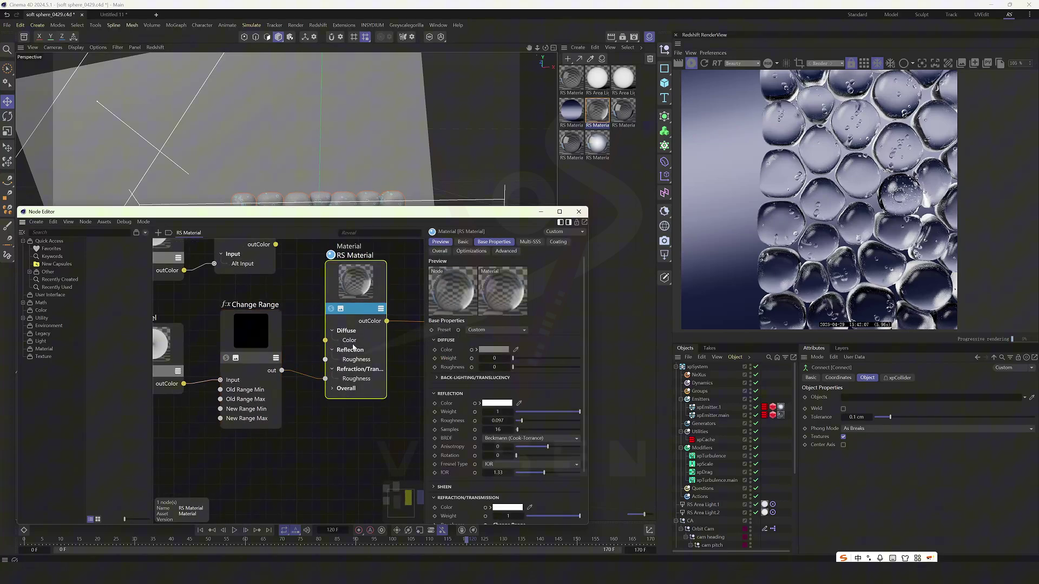
scroll(466, 352, down, 2)
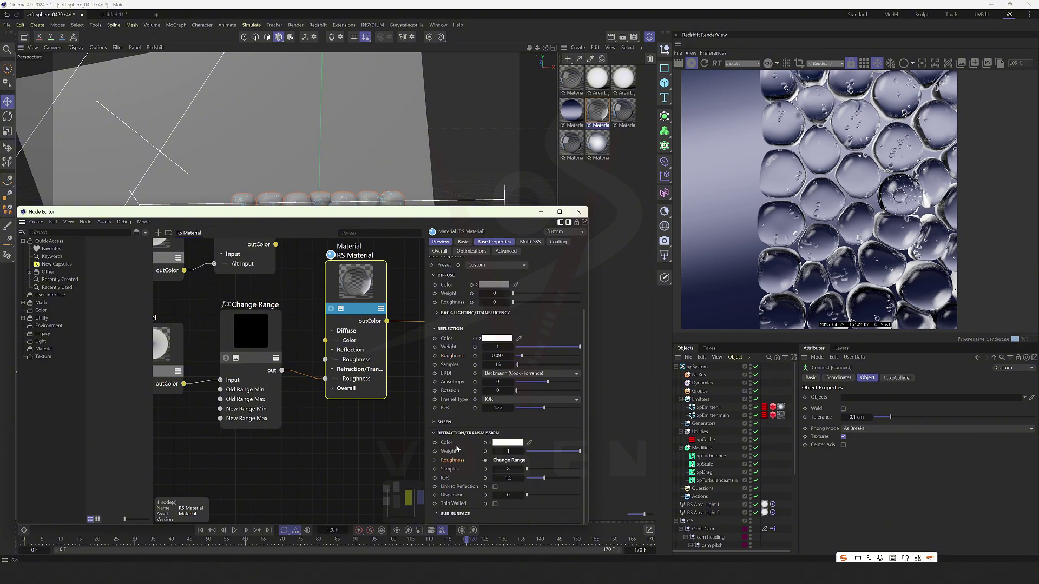
click(260, 334)
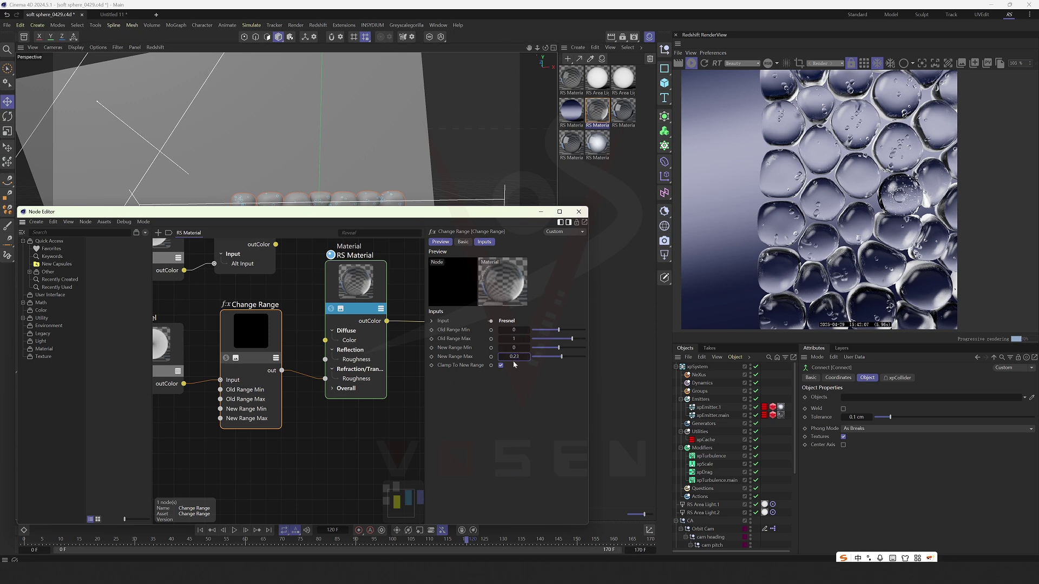
scroll(779, 169, up, 2)
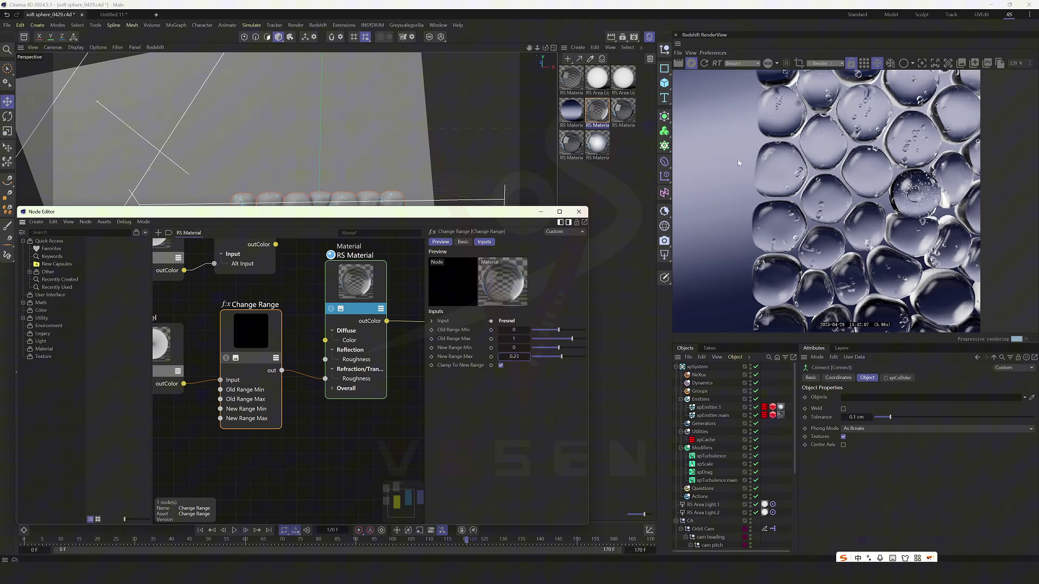
scroll(758, 165, down, 2)
drag(442, 219, 454, 262)
click(553, 256)
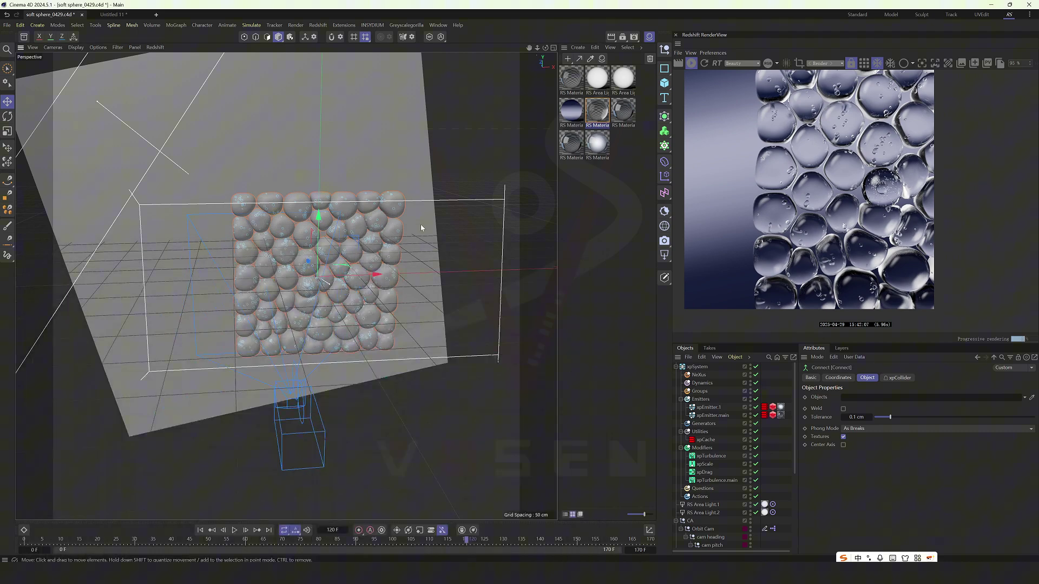
Step: Copy the balloons' Connect object with its glass material into a new empty project and frame it face-on
alt+drag(215, 191, 238, 160)
click(238, 161)
alt+drag(250, 209, 388, 197)
click(382, 222)
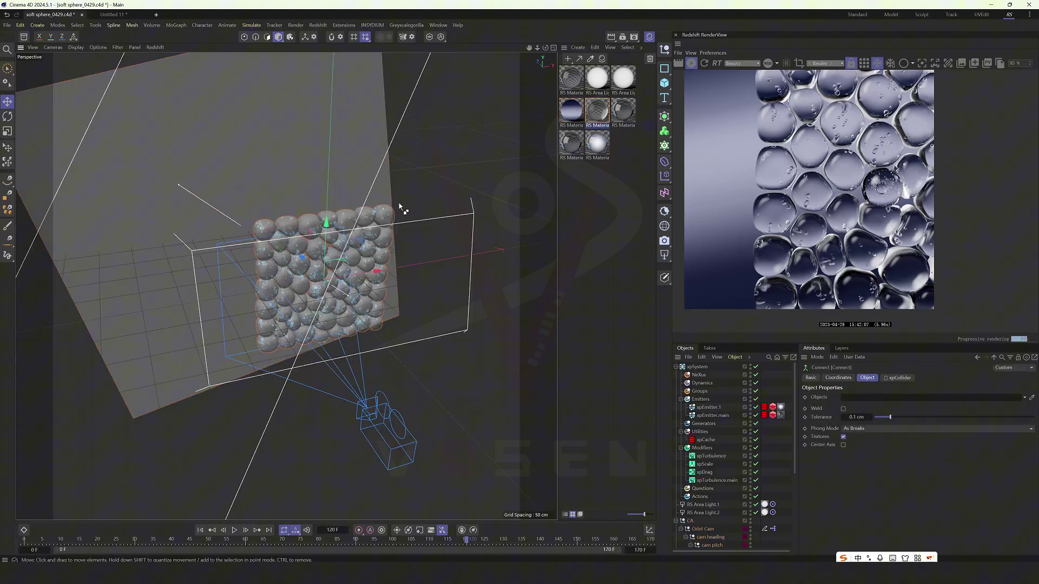
click(156, 15)
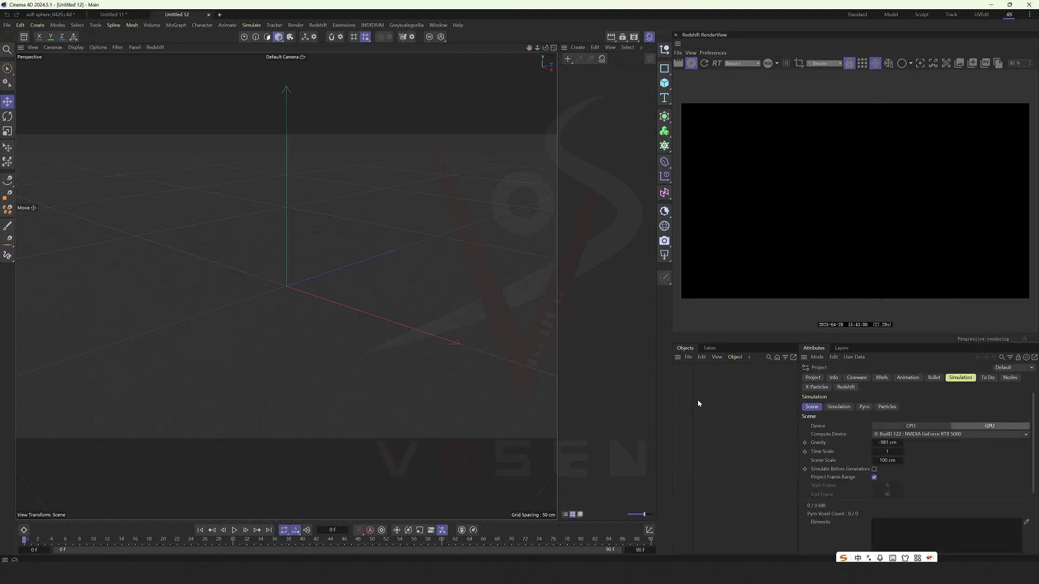
key(ctrl+v)
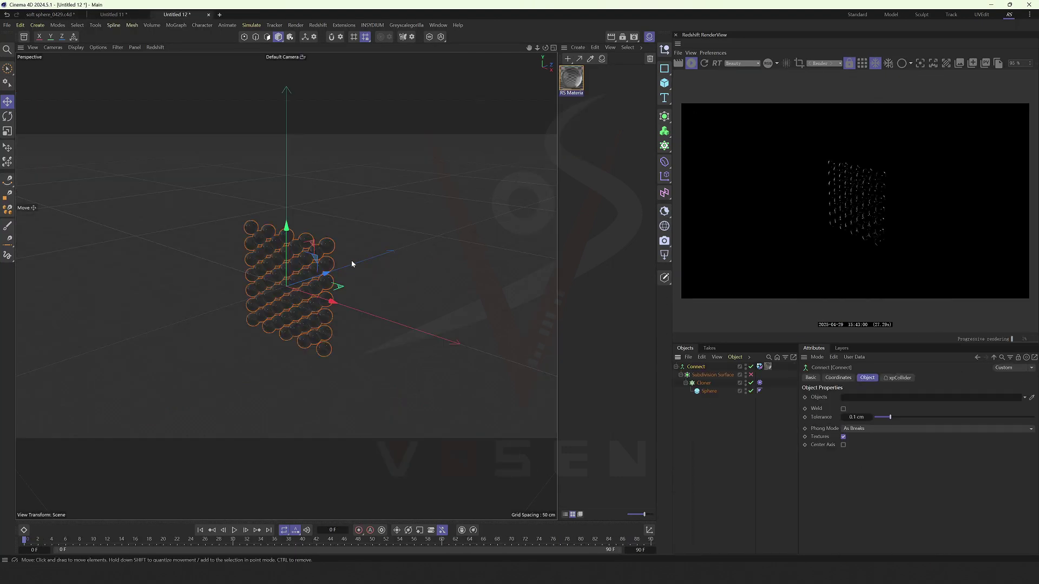
alt+drag(359, 259, 222, 301)
scroll(222, 300, up, 3)
scroll(332, 279, up, 3)
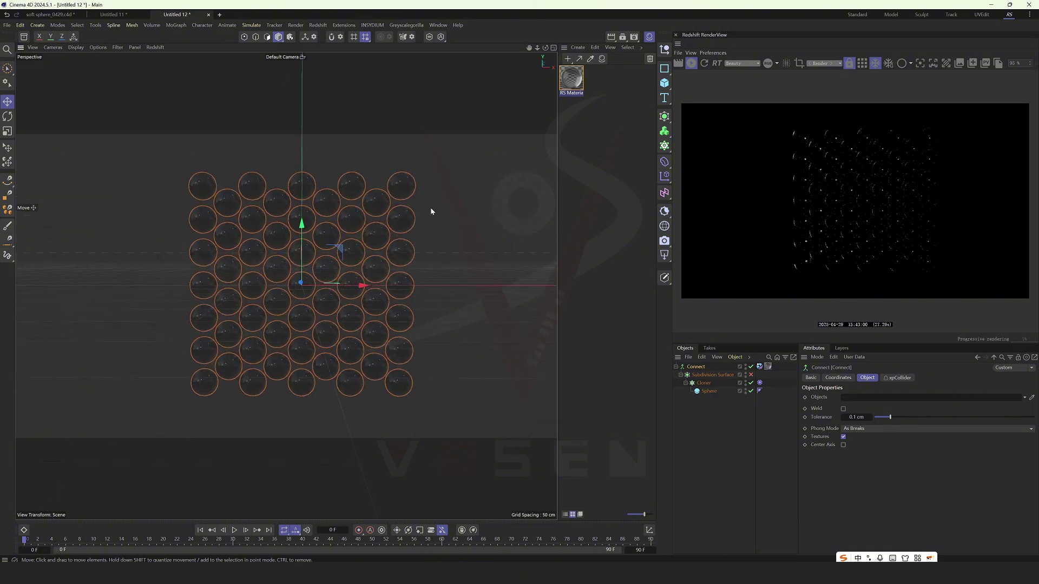
Step: Copy the gradient background plane from the soft sphere_0429 scene into the new project, behind the balloons
click(49, 15)
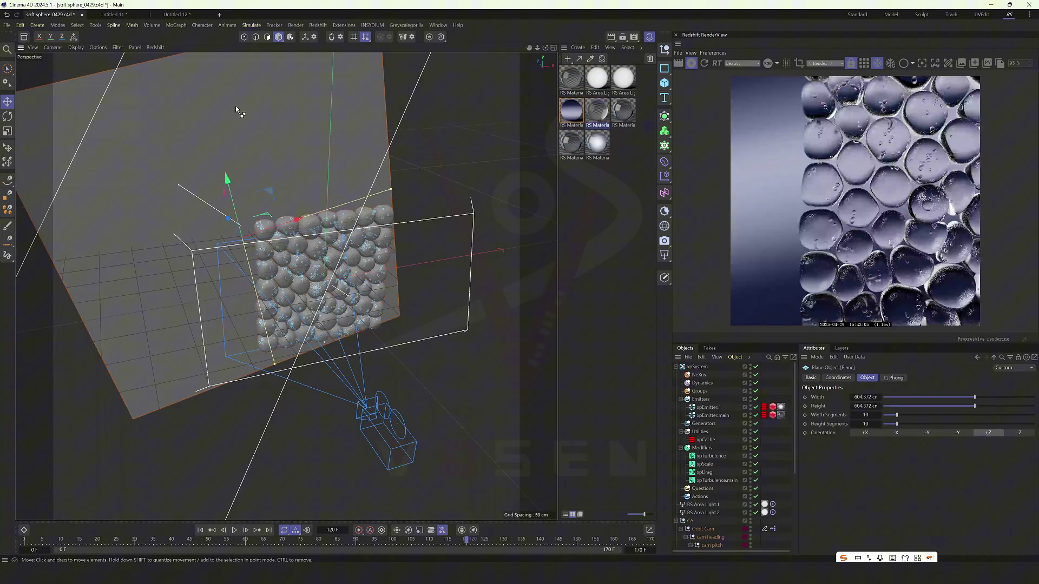
click(177, 14)
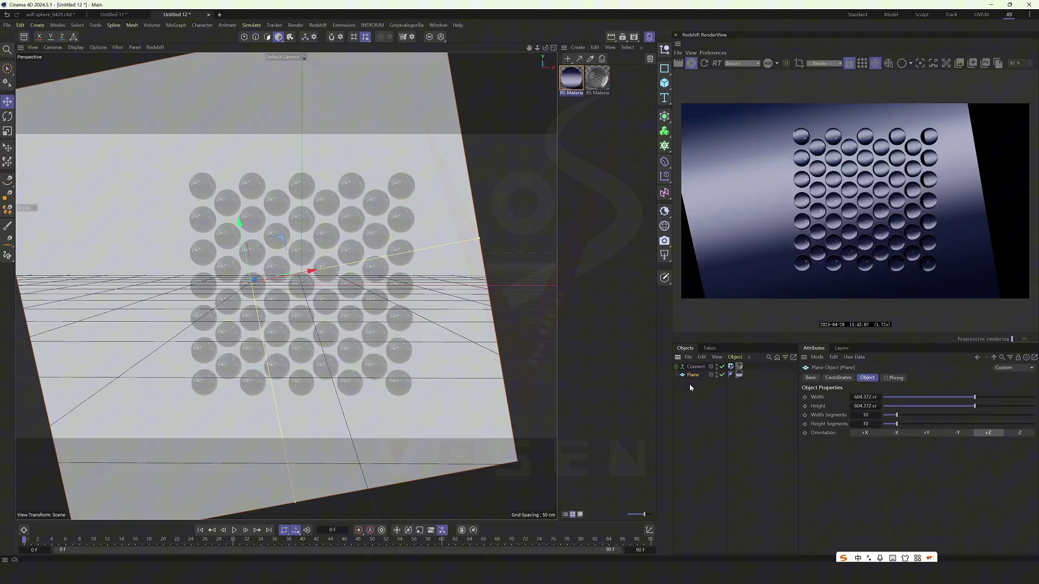
scroll(204, 286, up, 2)
mouse_move(324, 276)
alt+mouse_down()
mouse_move(286, 289)
mouse_move(311, 280)
alt+mouse_up()
scroll(303, 263, up, 2)
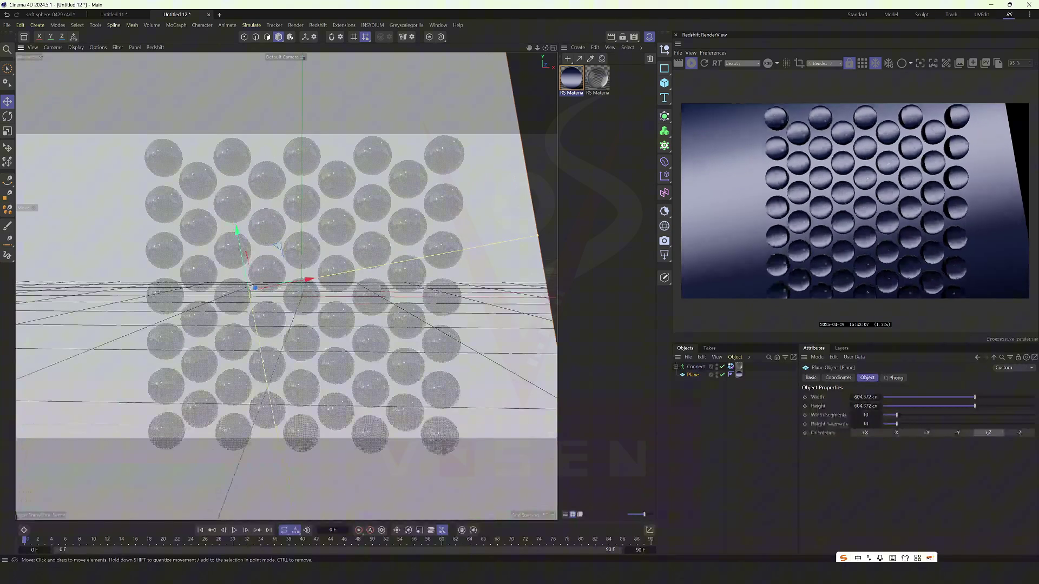
Step: Play the cloth simulation to about frame 28 and inspect the inflated balloons close up in the viewport and render
click(232, 530)
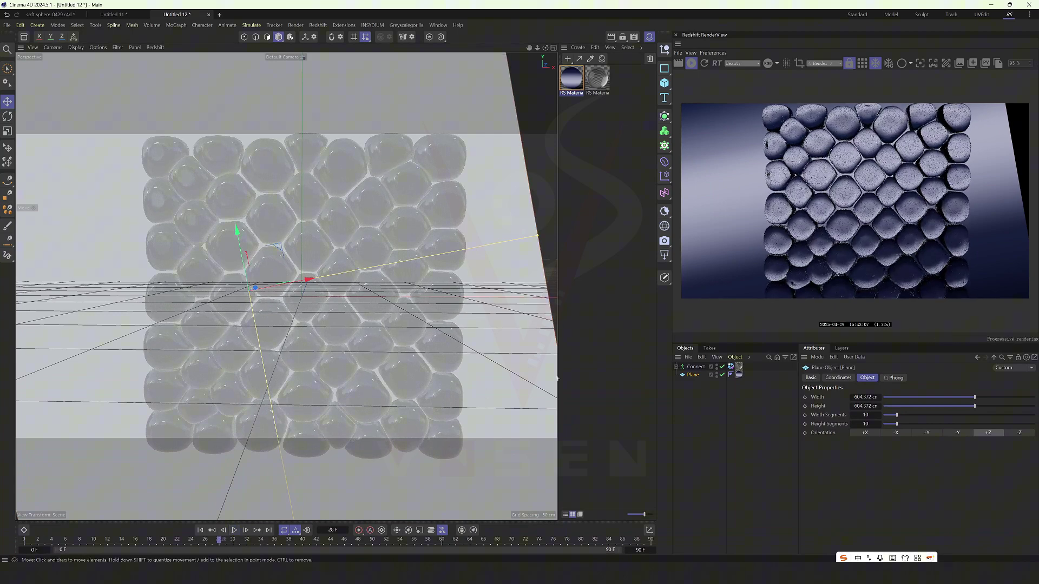
click(676, 367)
click(676, 368)
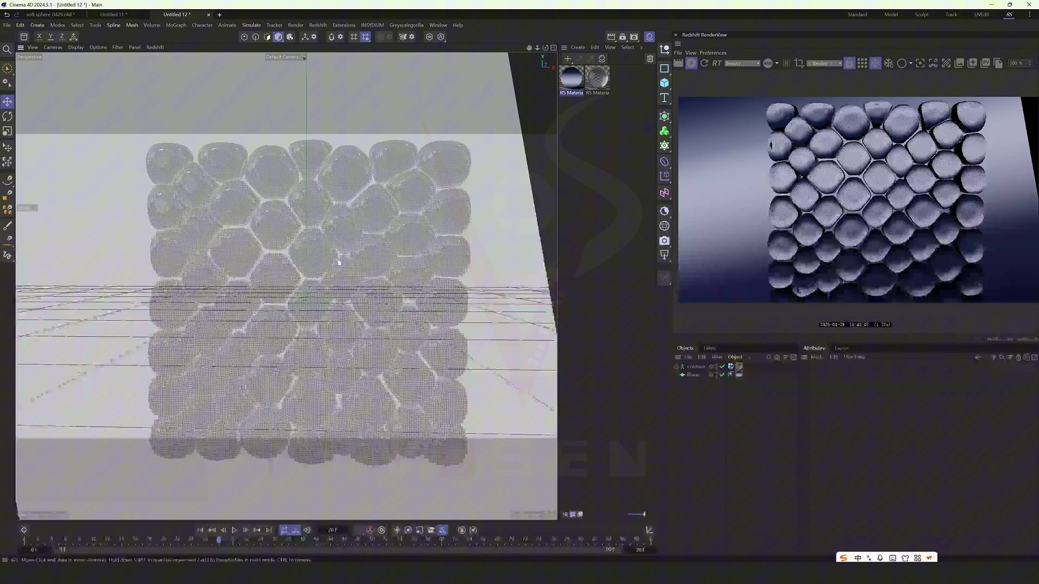
scroll(338, 263, up, 3)
mouse_move(339, 263)
alt+mouse_down()
mouse_move(293, 251)
mouse_move(333, 276)
alt+mouse_up()
scroll(306, 251, up, 2)
scroll(334, 275, up, 1)
scroll(776, 172, down, 2)
drag(828, 172, 818, 180)
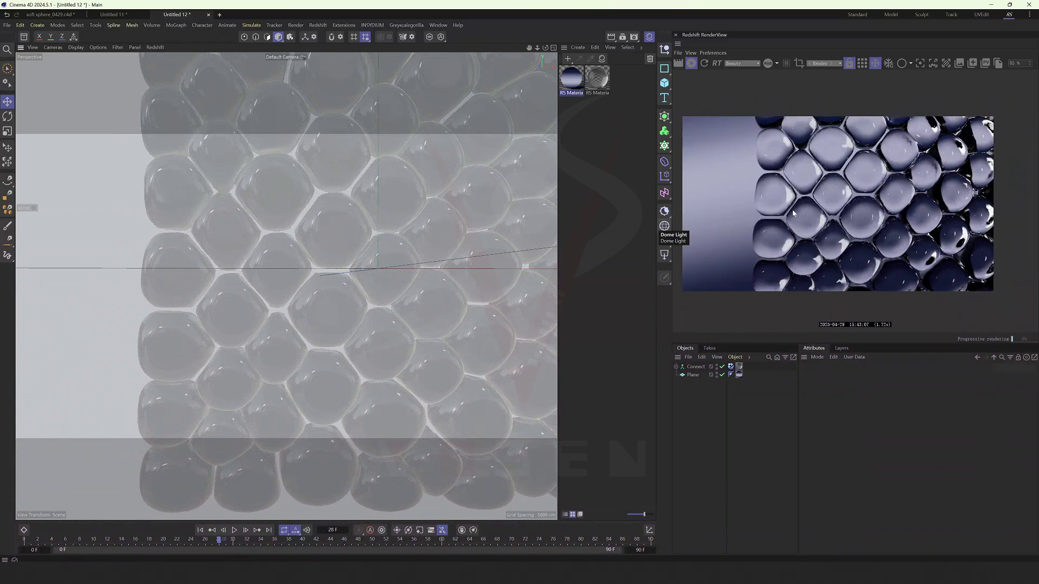
Step: Following the finished scene, group the Connect object under a null and add a Smoothing deformer beside it in the new project
click(78, 15)
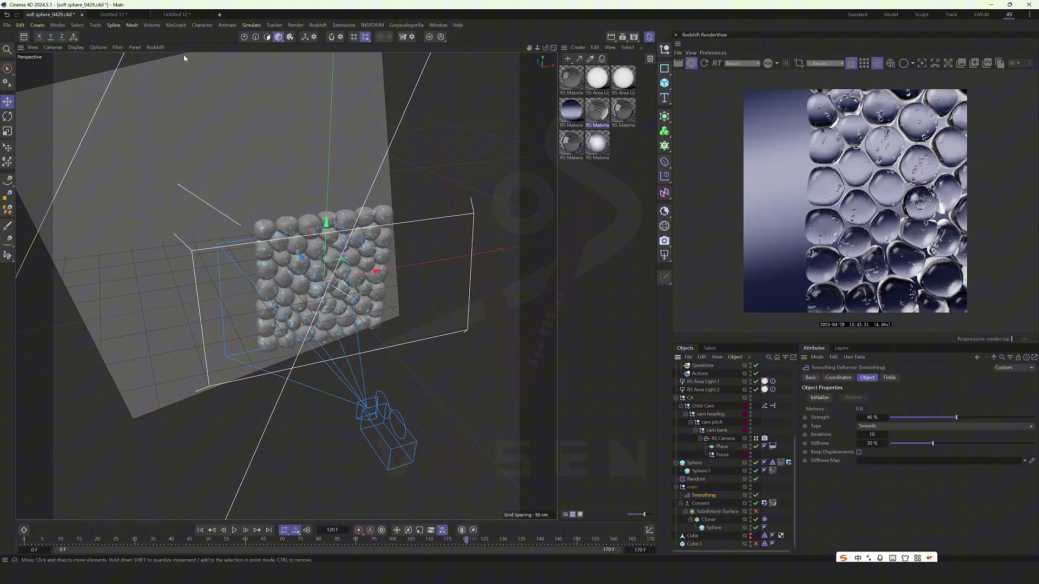
click(176, 14)
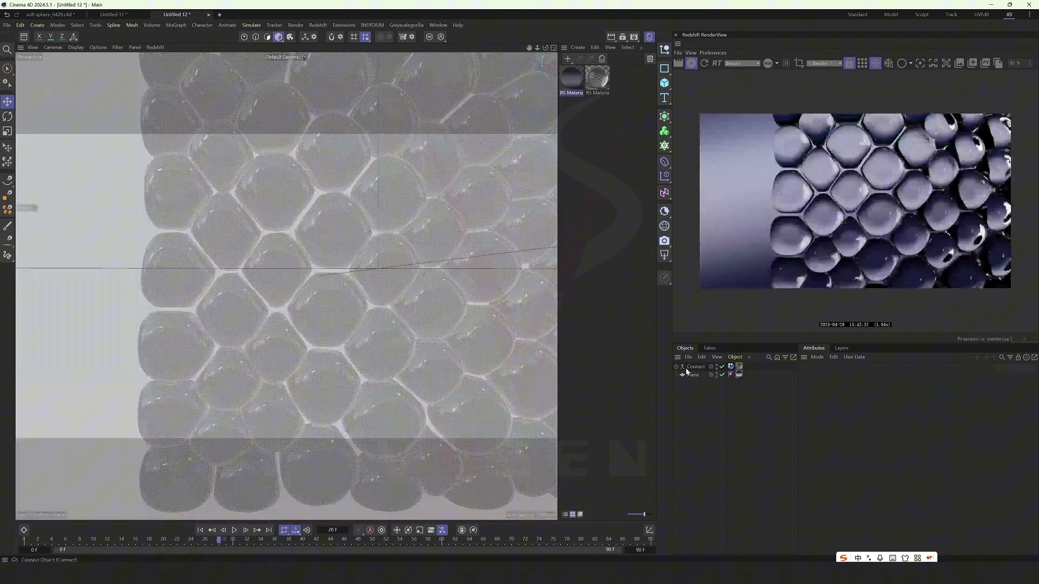
click(689, 368)
key(alt+g)
click(695, 407)
click(676, 367)
click(687, 367)
click(666, 165)
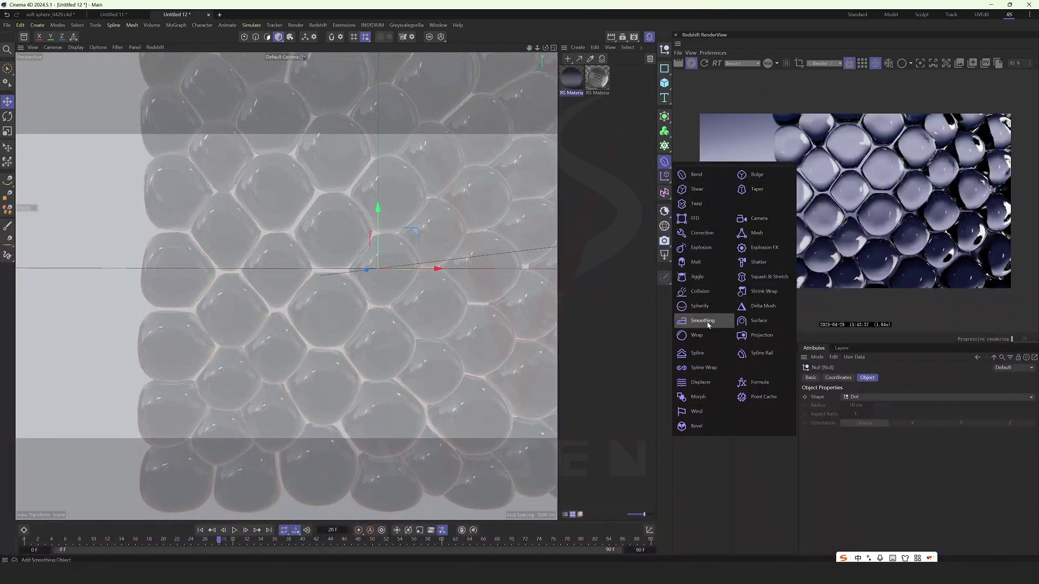
click(703, 307)
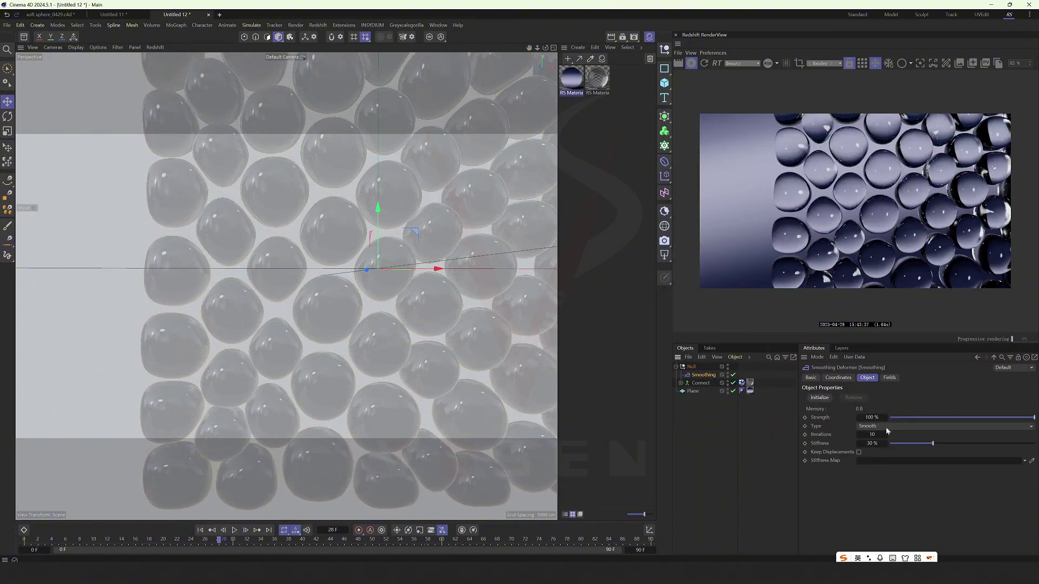
Step: Lower the Smoothing deformer's strength to less than half and compare the softened balloons up close in the render
mouse_move(936, 420)
mouse_down()
mouse_move(921, 417)
mouse_move(949, 420)
mouse_up()
click(747, 443)
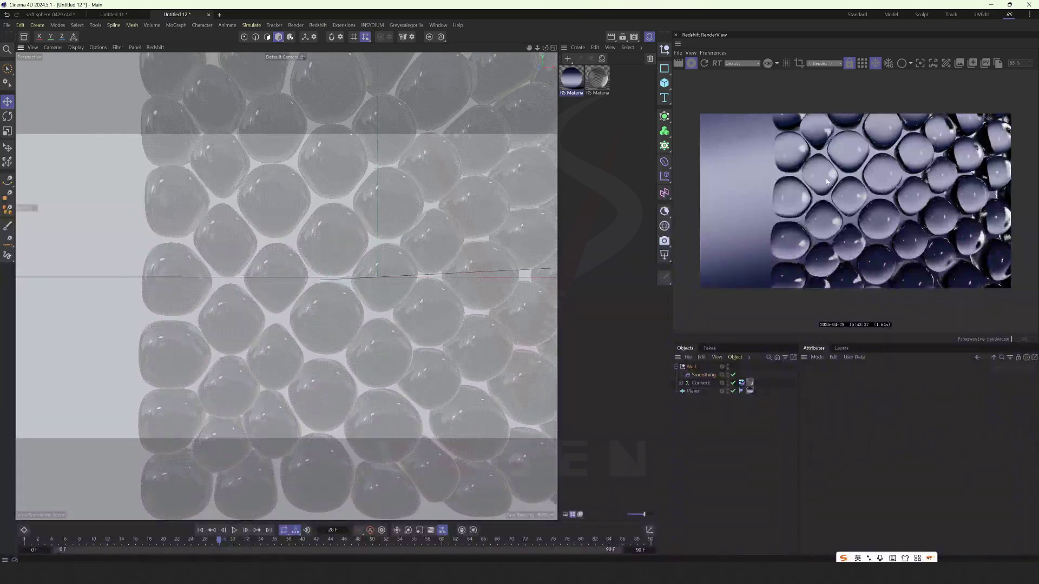
alt+middle_drag(394, 238, 368, 255)
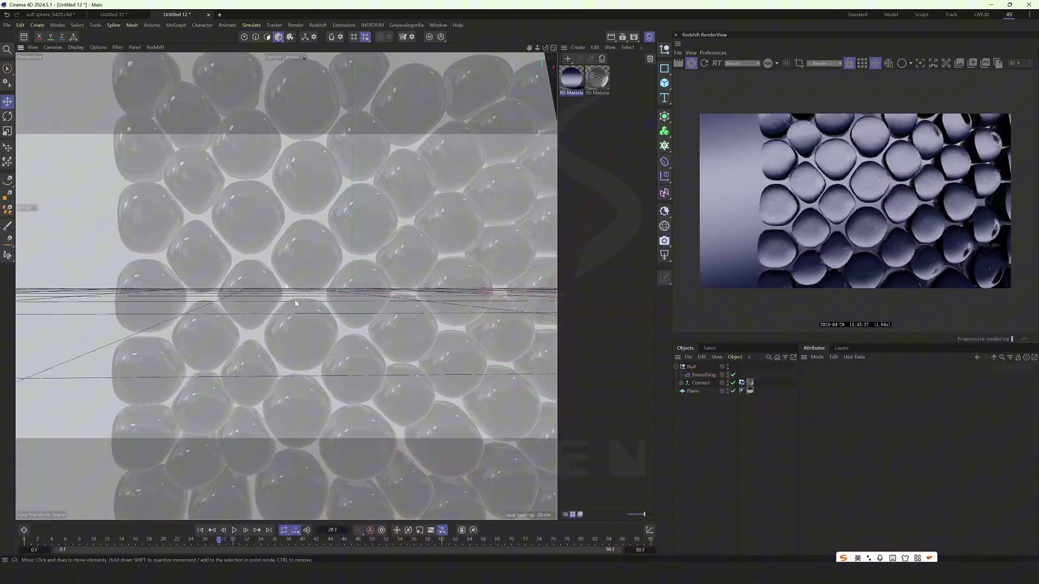
alt+drag(368, 254, 374, 288)
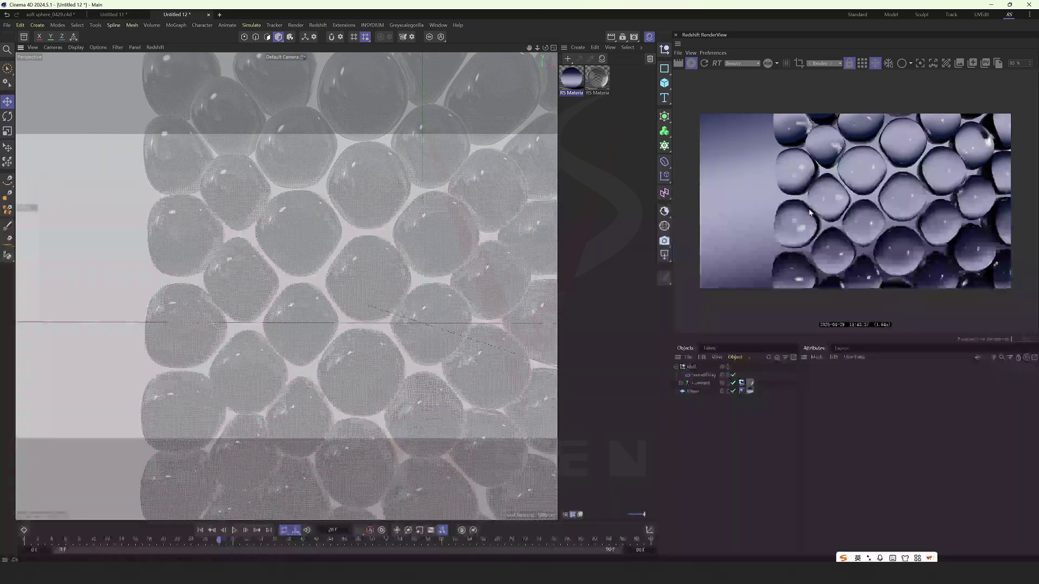
scroll(867, 170, up, 1)
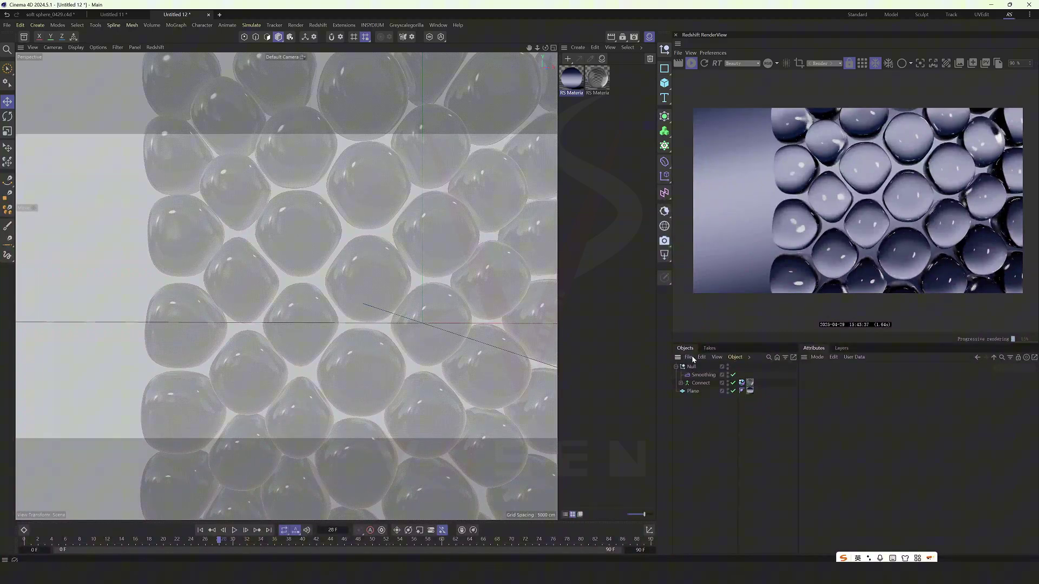
Step: Open the background plane's material in the node editor and examine its Ramp and Incandescent nodes
double_click(571, 78)
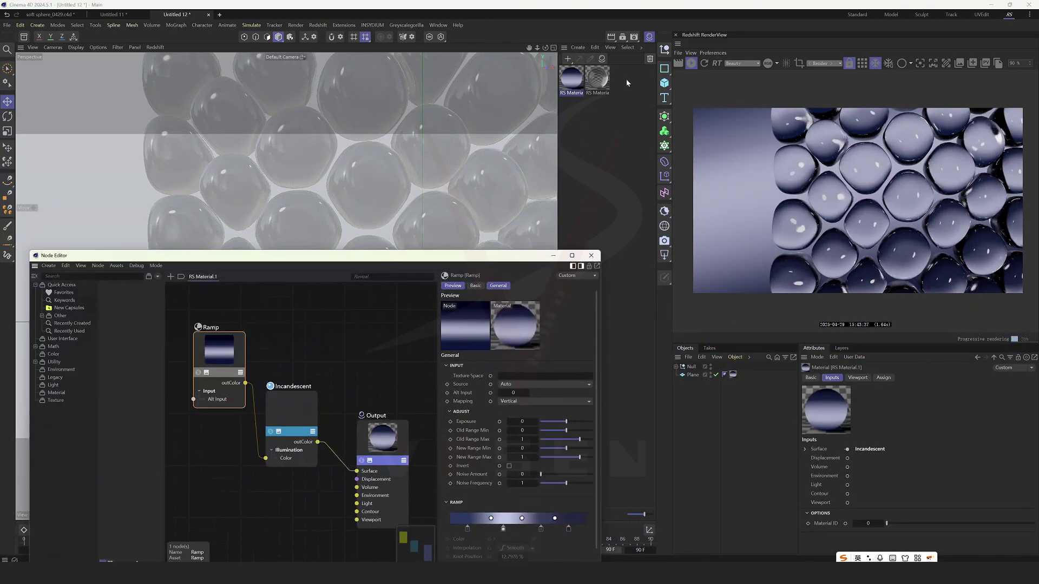
drag(410, 256, 470, 156)
drag(350, 307, 367, 272)
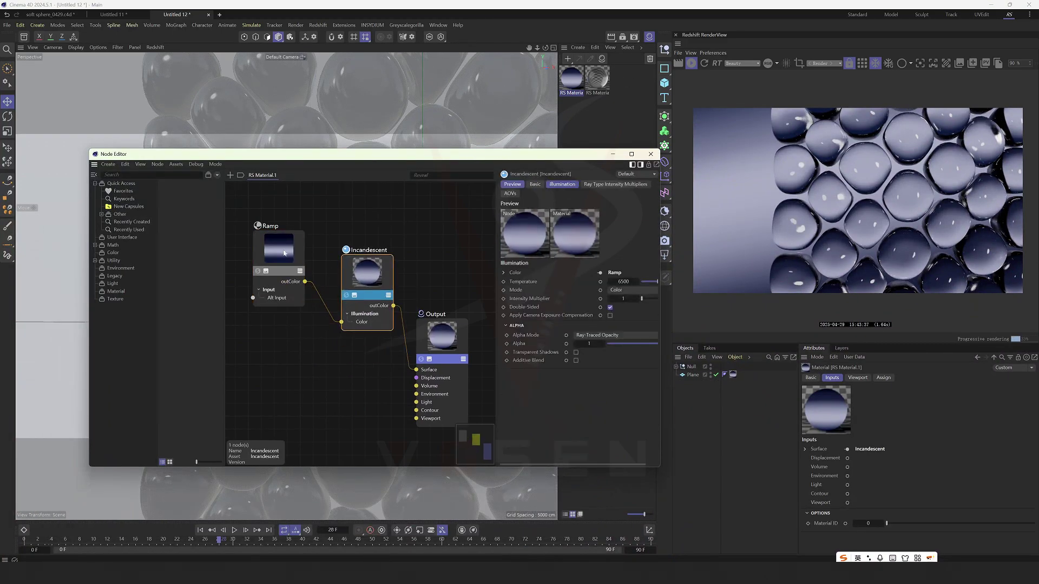
drag(276, 252, 283, 251)
drag(437, 155, 459, 115)
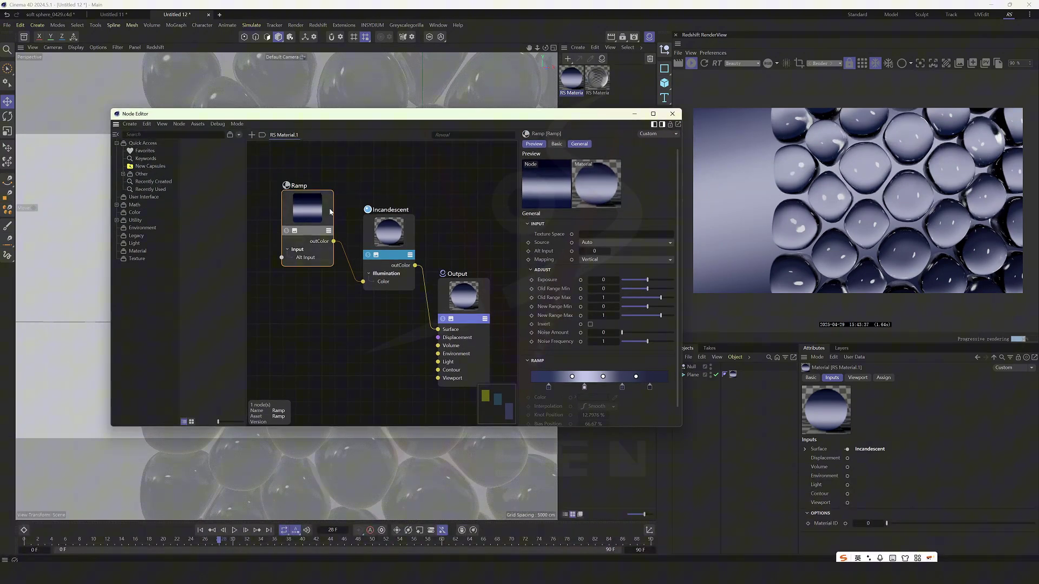
drag(328, 210, 322, 204)
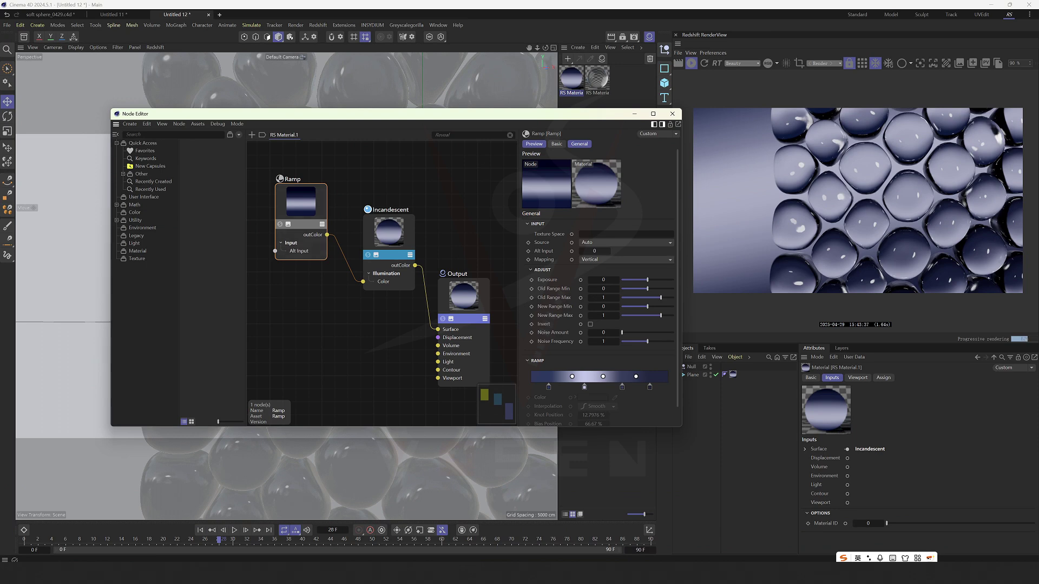
Step: Insert a Color Correct node between the Ramp and Incandescent nodes of the background material
drag(480, 116, 465, 88)
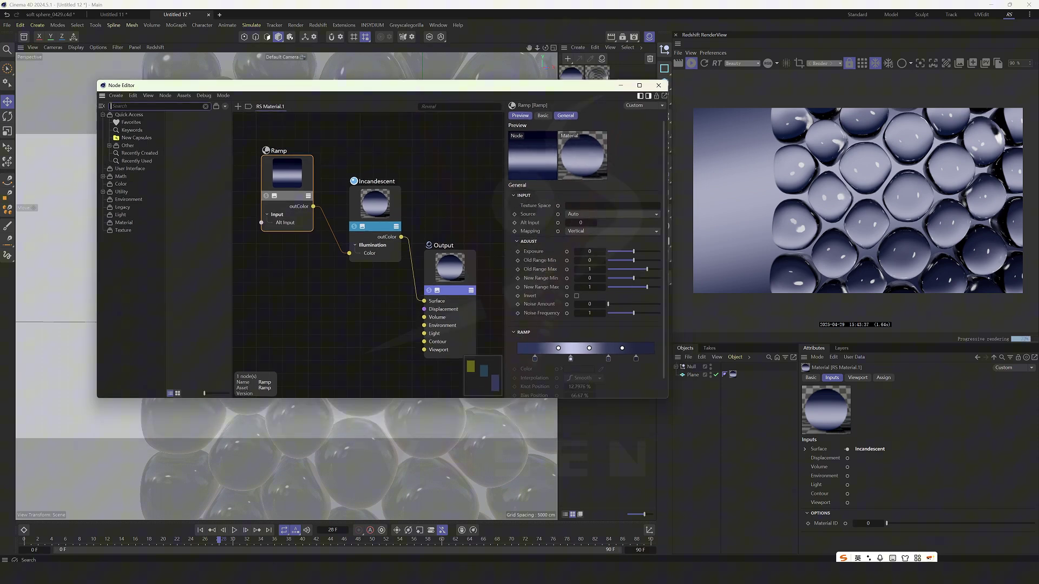
text(colo)
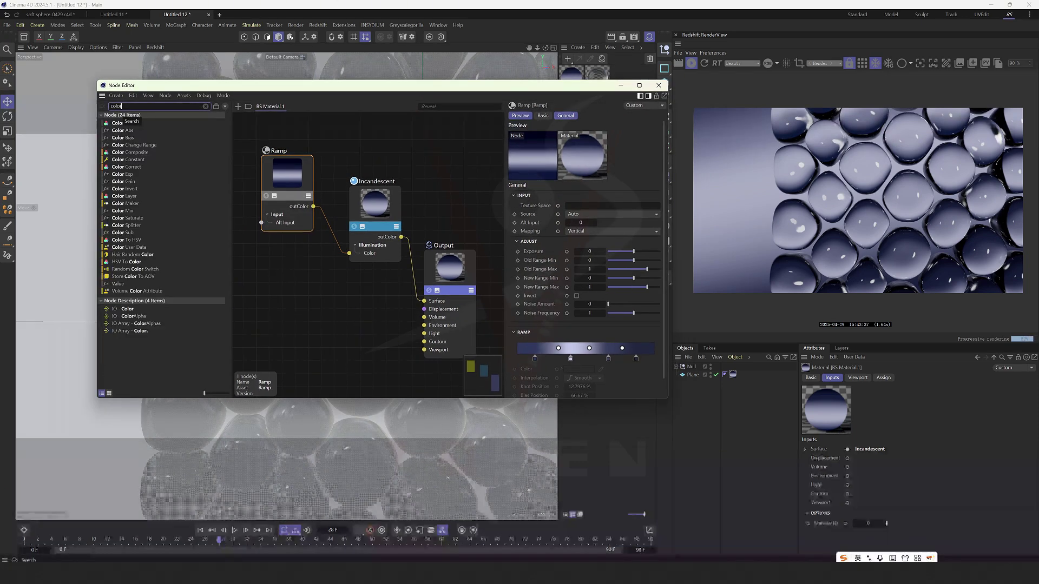
text(r)
drag(130, 167, 325, 216)
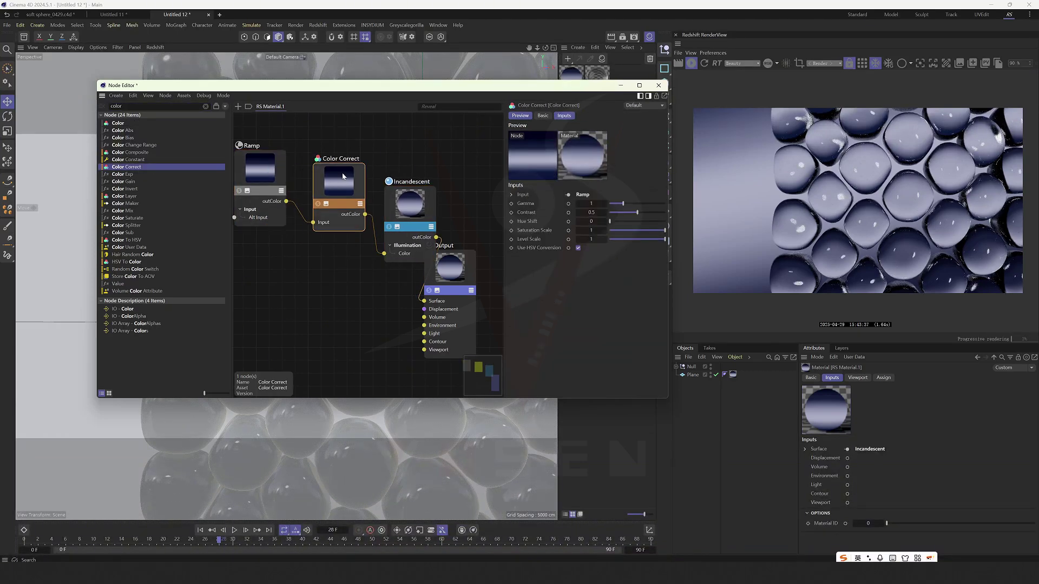
drag(453, 85, 332, 87)
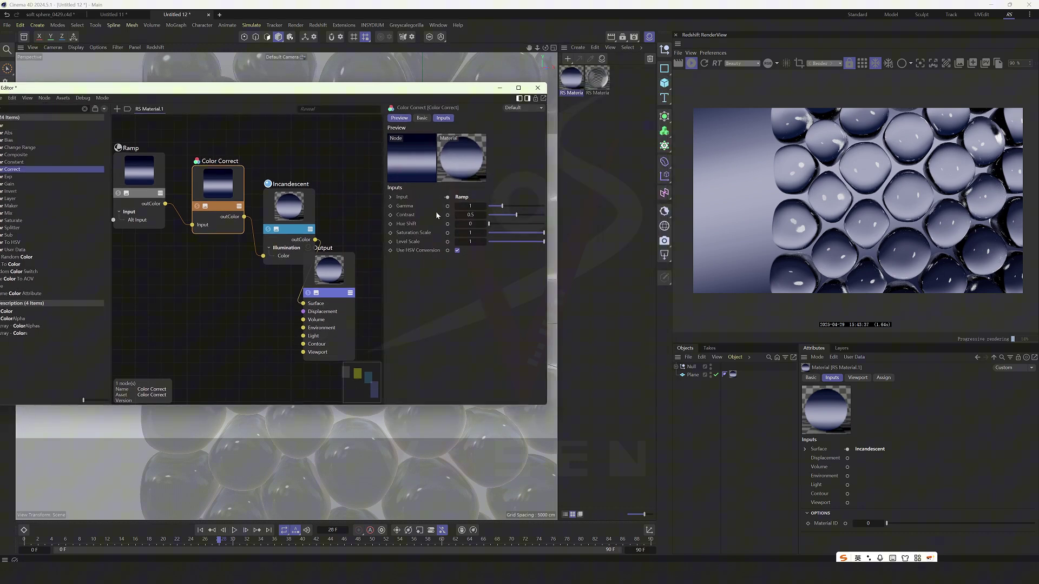
Step: Set the Color Correct node's hue shift to 300.24, tidy the nodes, and lower the saturation for a muted green background
drag(469, 223, 535, 224)
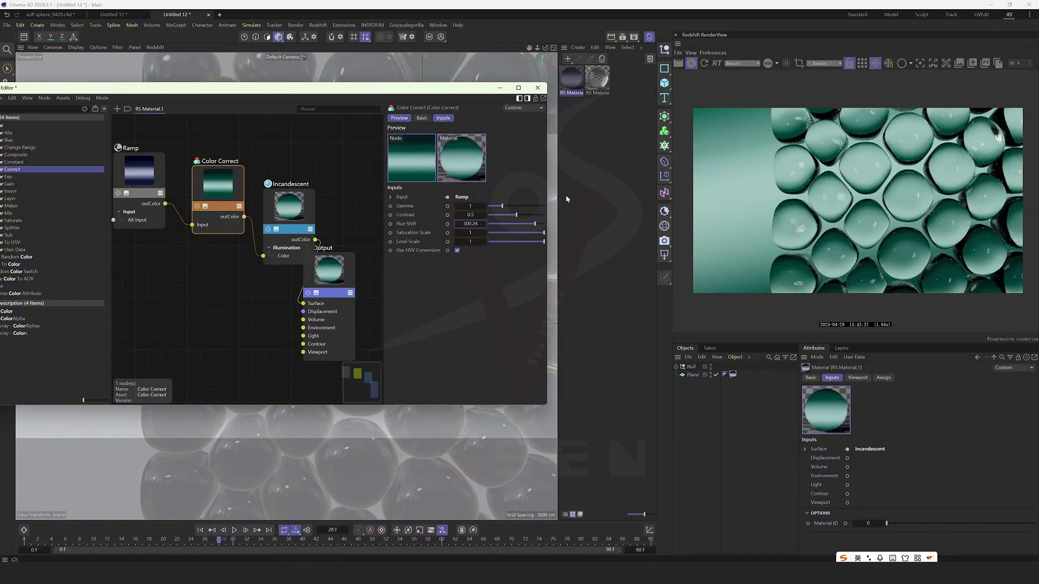
drag(218, 184, 212, 200)
drag(152, 177, 152, 191)
scroll(418, 335, down, 1)
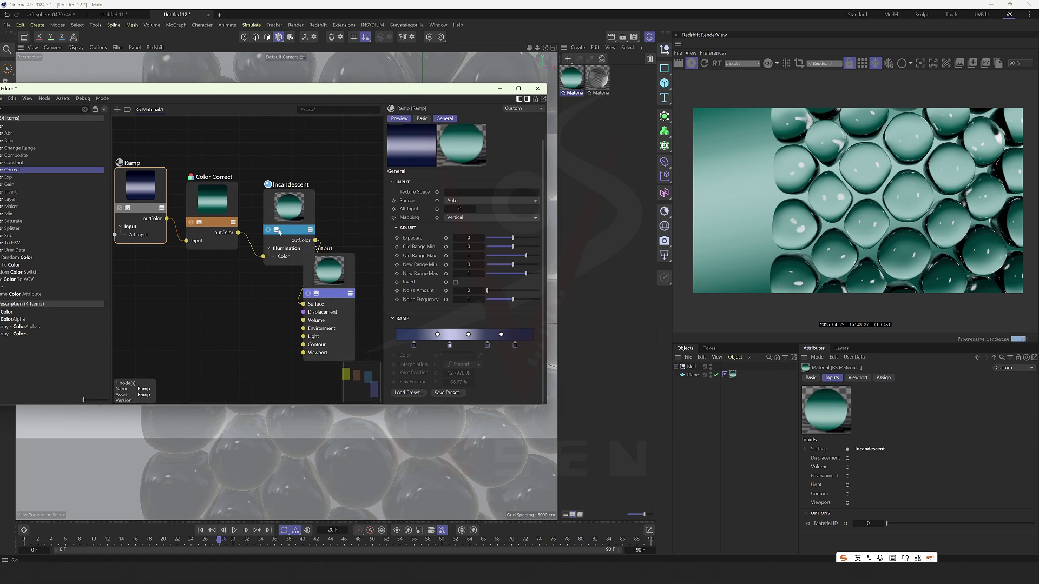
click(226, 205)
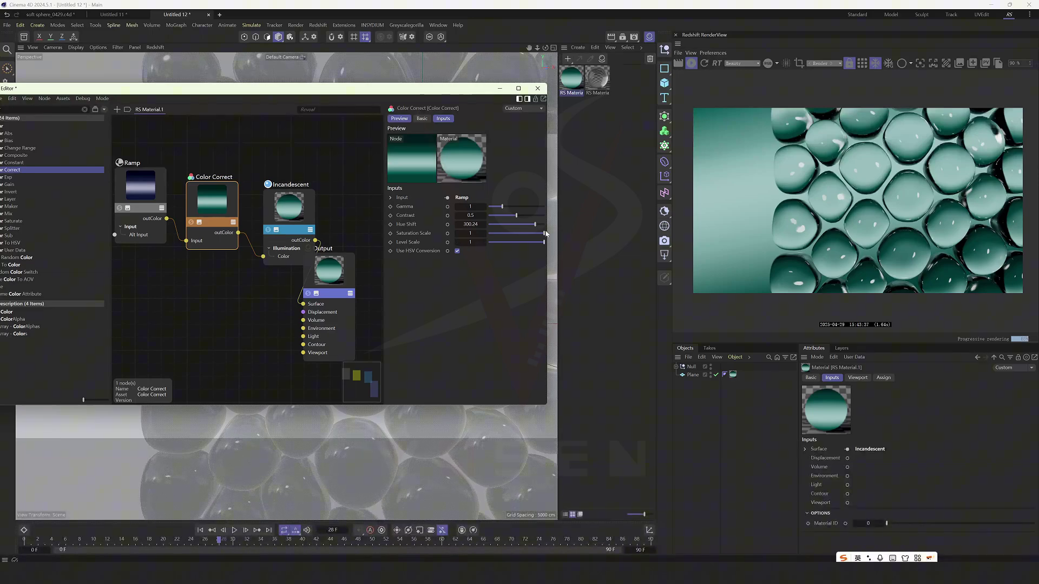
drag(544, 233, 518, 241)
drag(373, 83, 396, 131)
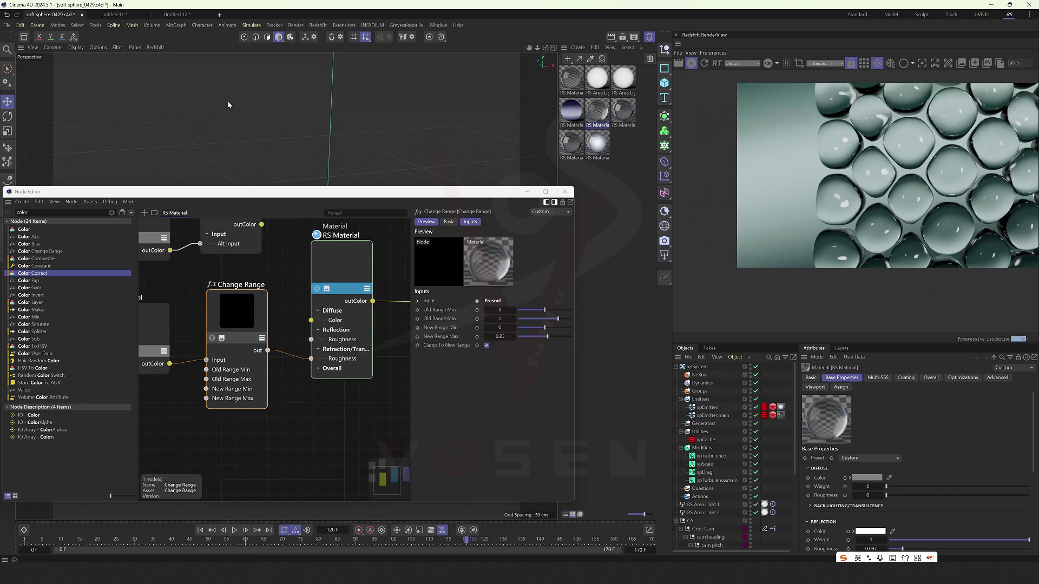
Step: Close the node editor in the soft sphere_0429 scene and examine the balloons face-on in the viewport and render
click(565, 191)
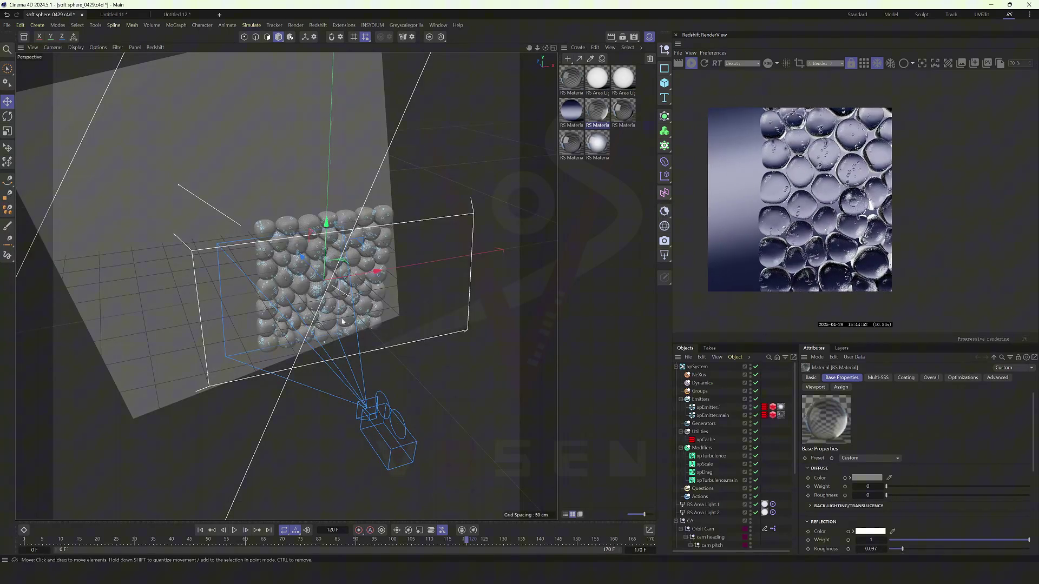
scroll(314, 324, up, 1)
alt+drag(454, 314, 413, 283)
scroll(412, 283, up, 6)
scroll(761, 190, up, 6)
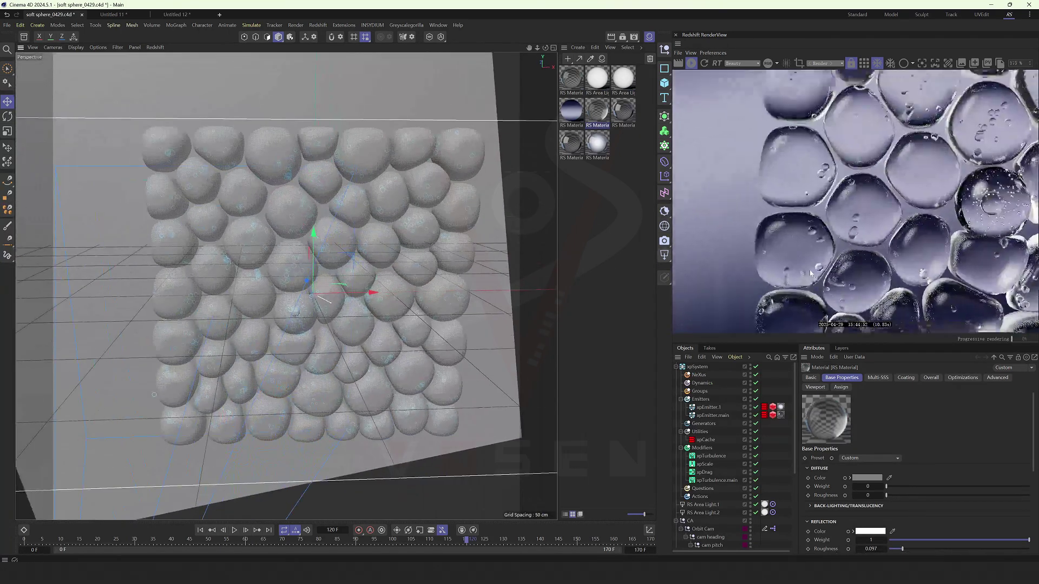
Step: Collapse the xpSystem hierarchy, disable RS Area Light.2 and the background Plane, and check the remaining lighting in the render
click(675, 367)
click(675, 391)
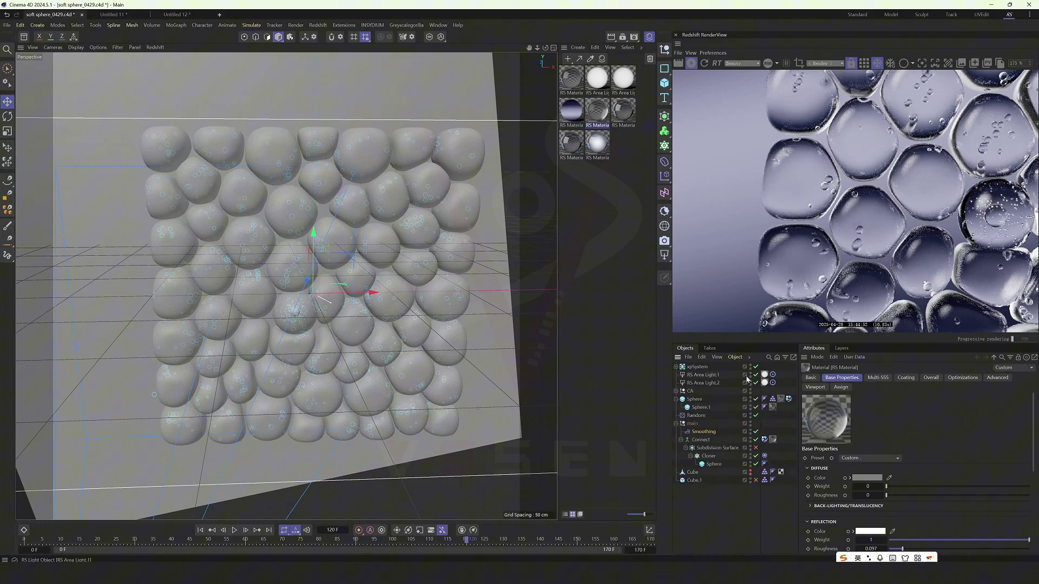
click(756, 383)
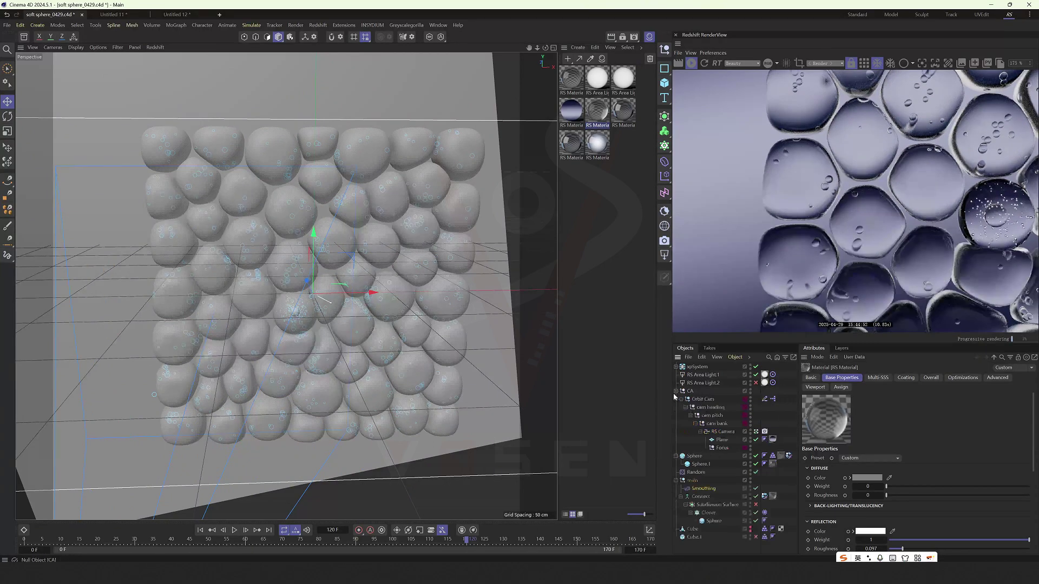
click(755, 440)
click(677, 391)
scroll(735, 245, down, 7)
scroll(792, 244, down, 2)
scroll(776, 205, up, 2)
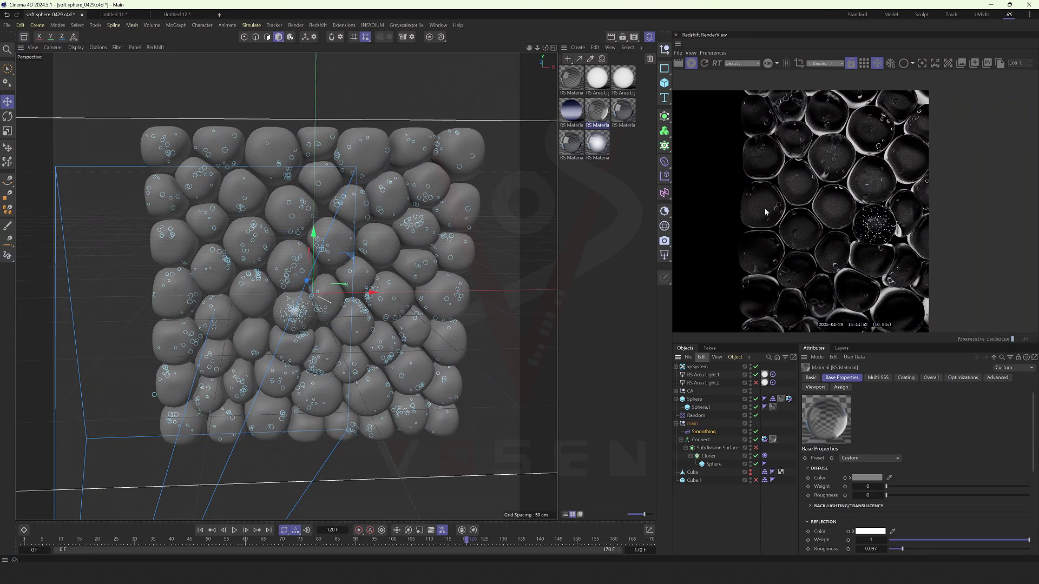
Step: Disable RS Area Light.1 and re-enable RS Area Light.2, and examine that light's reflections on the balloons in the render
click(756, 374)
click(756, 383)
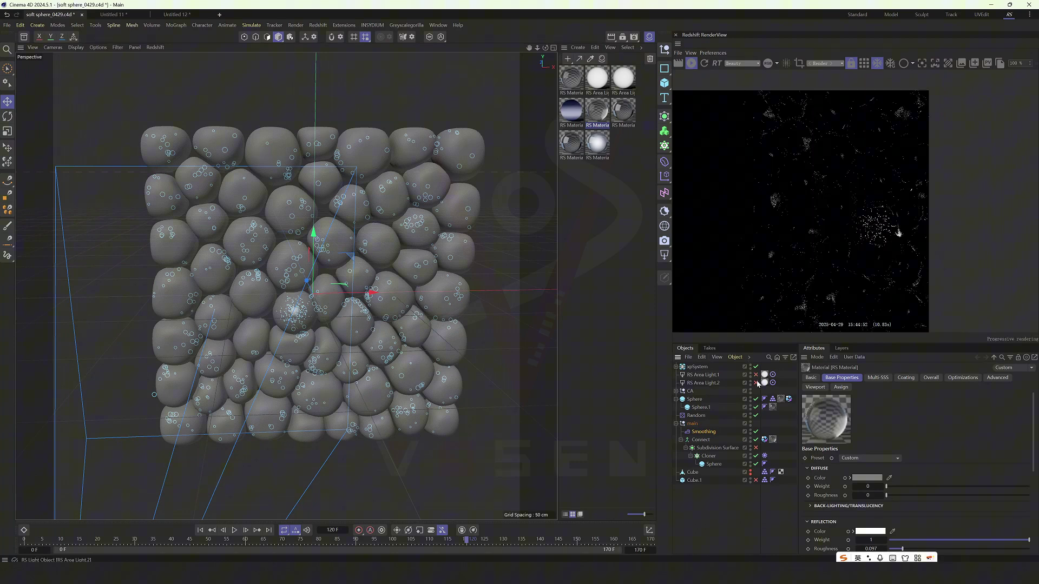
click(703, 382)
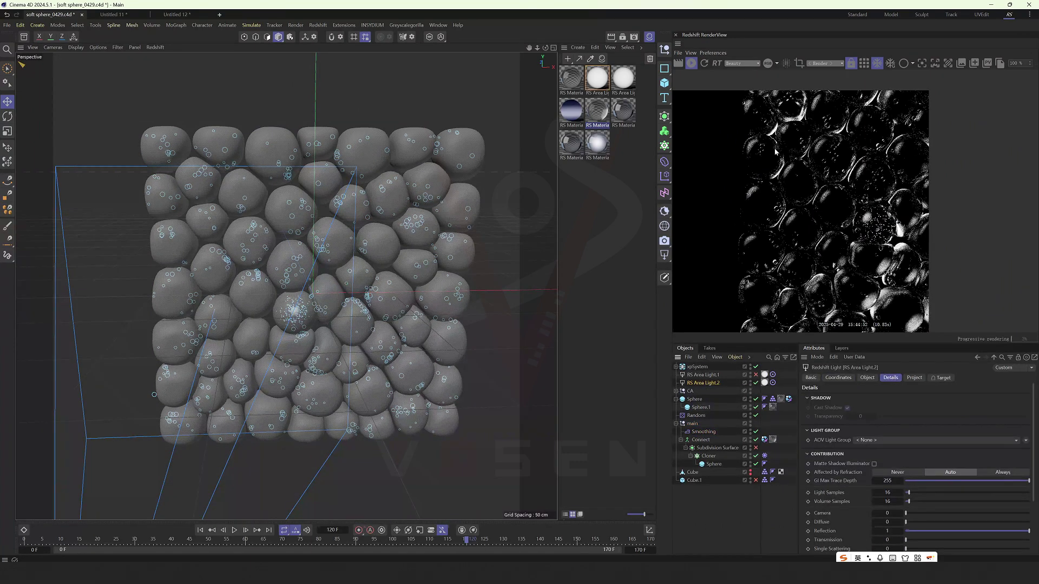
scroll(774, 145, up, 2)
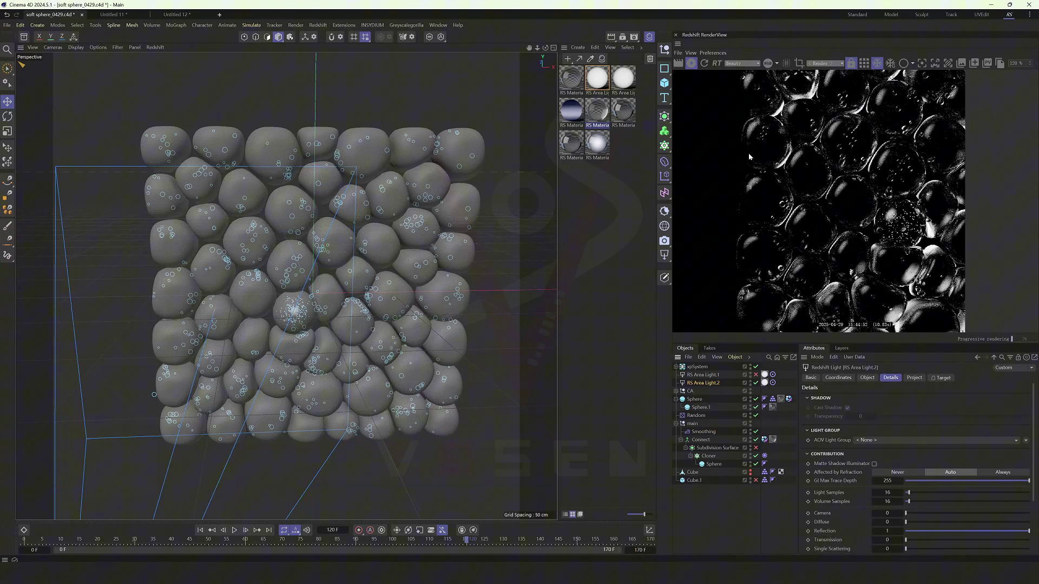
middle_drag(787, 236, 800, 174)
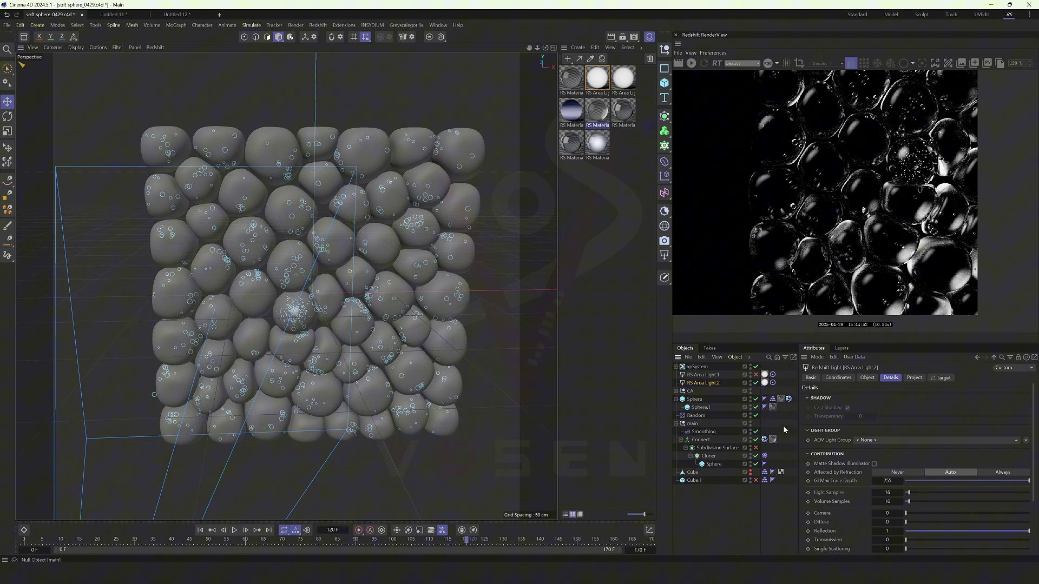
Step: Re-enable RS Area Light.1 and the background Plane inside the CA camera group
click(756, 374)
click(676, 390)
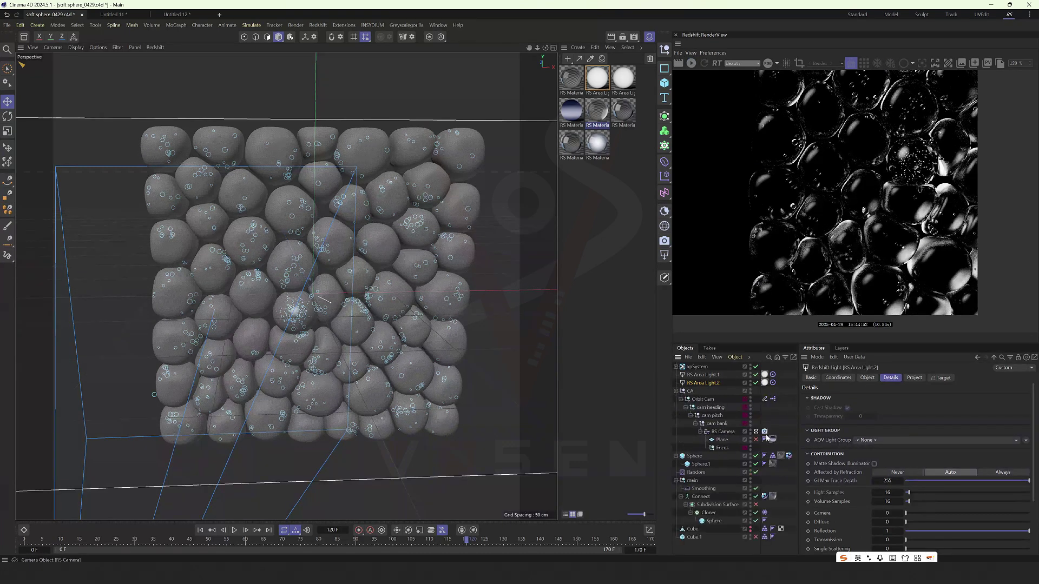
click(756, 439)
click(676, 391)
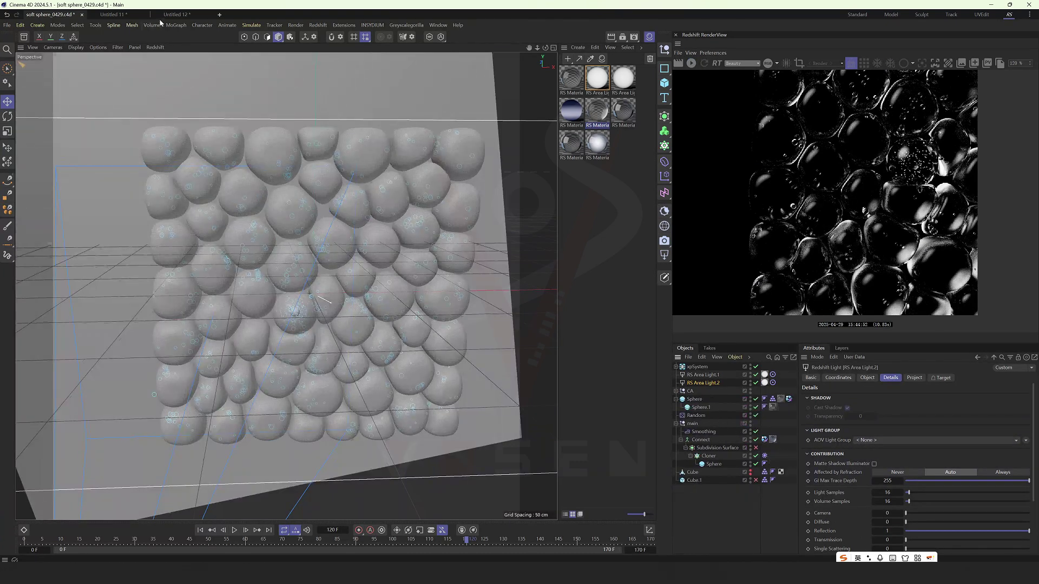
Step: Switch to the Untitled 12 scene and show it in a shaded perspective view
click(168, 15)
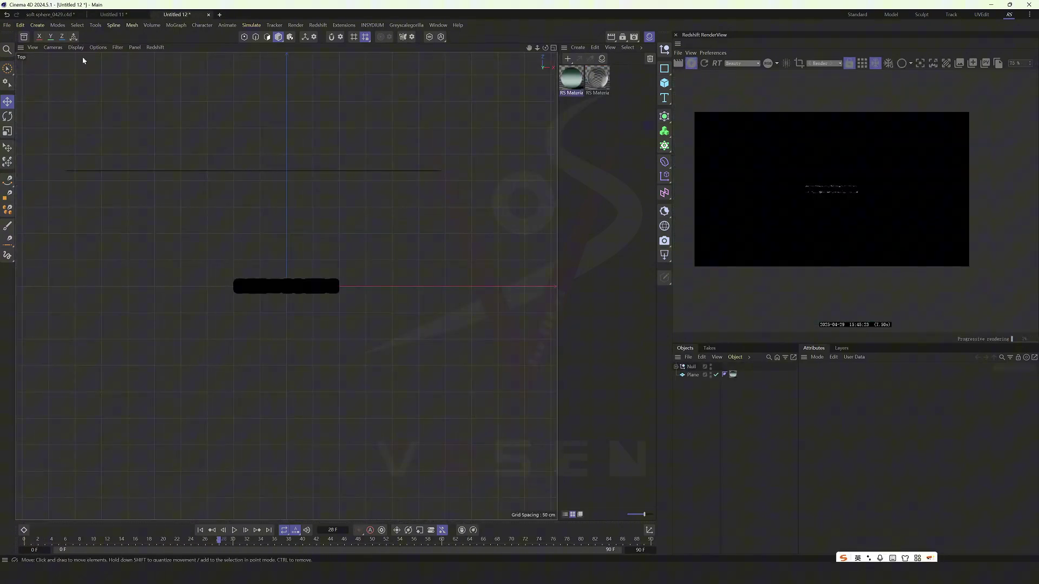
click(53, 47)
click(66, 128)
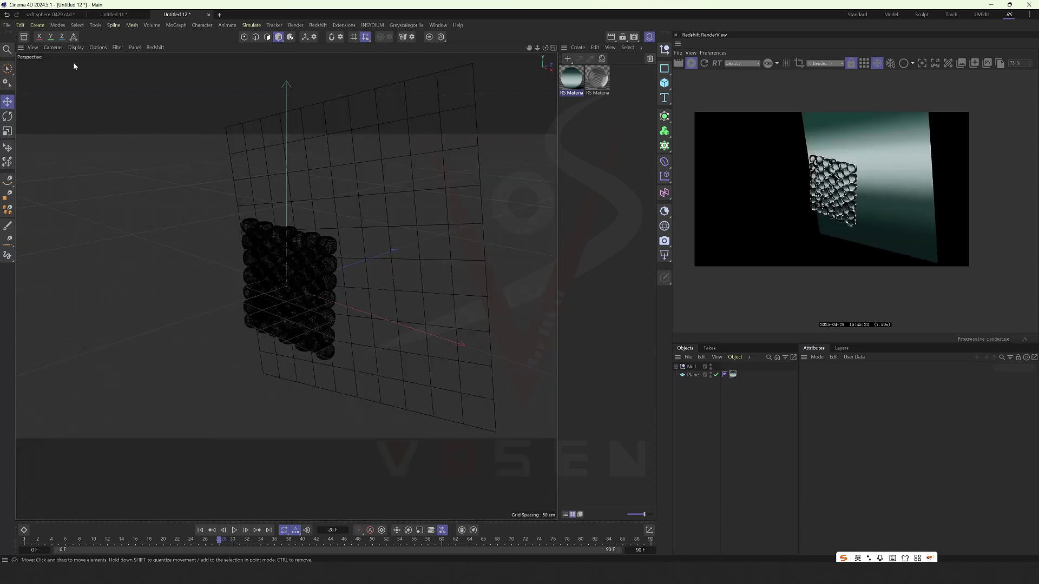
click(76, 48)
click(89, 101)
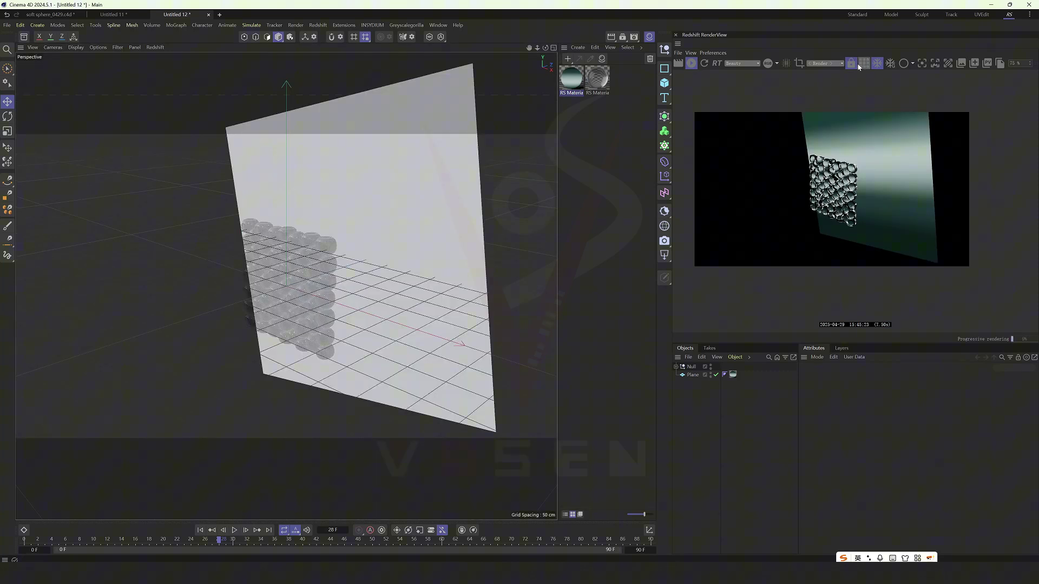
Step: Set the Redshift render to use the Render camera so it holds the balloon close-up while the viewport changes
click(838, 63)
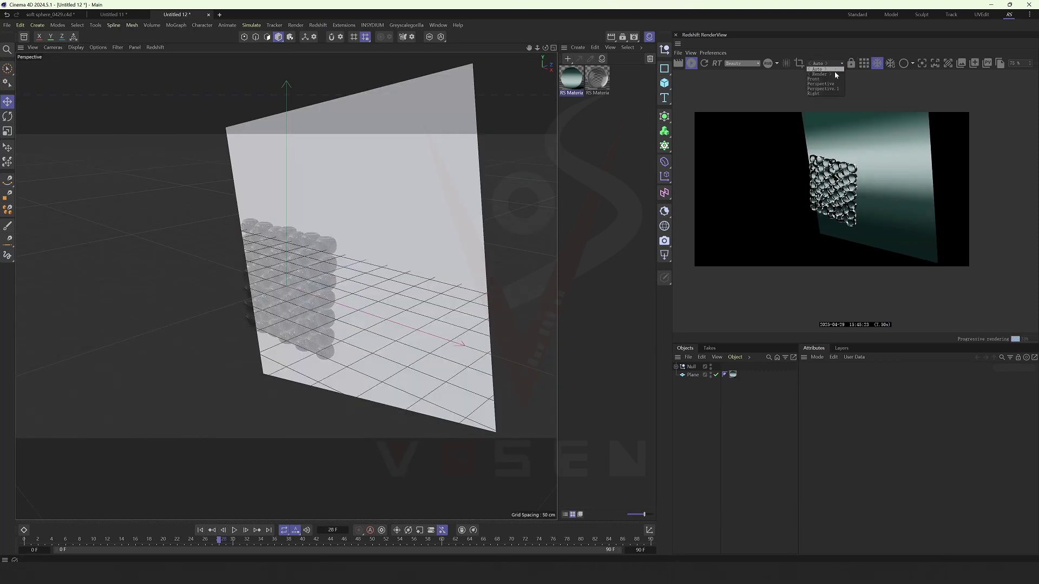
click(835, 75)
alt+drag(325, 285, 349, 274)
Step: Add a Redshift area light with a Target tag aimed at the Connect object
click(661, 260)
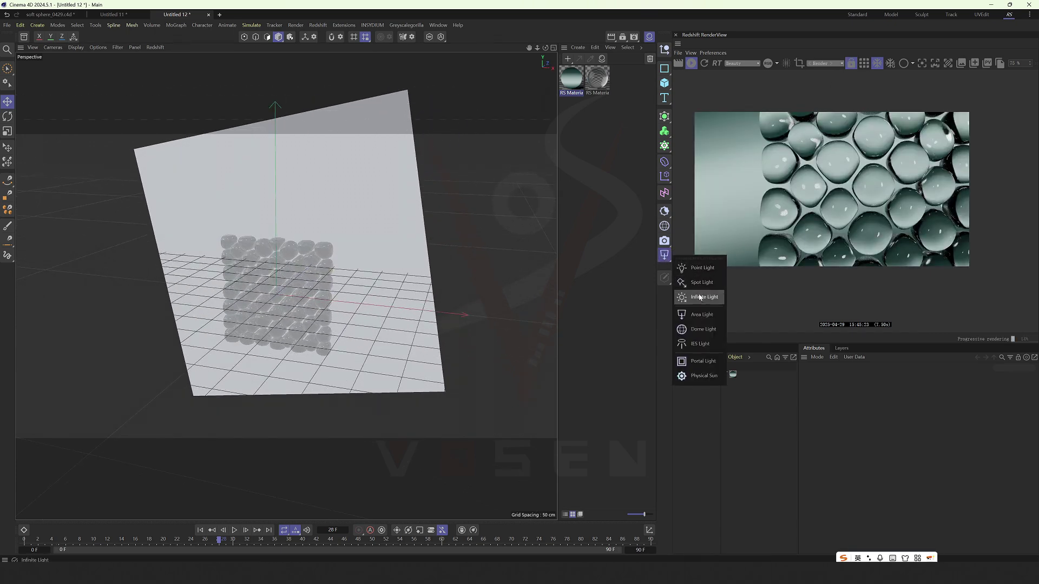
click(700, 315)
right_click(707, 366)
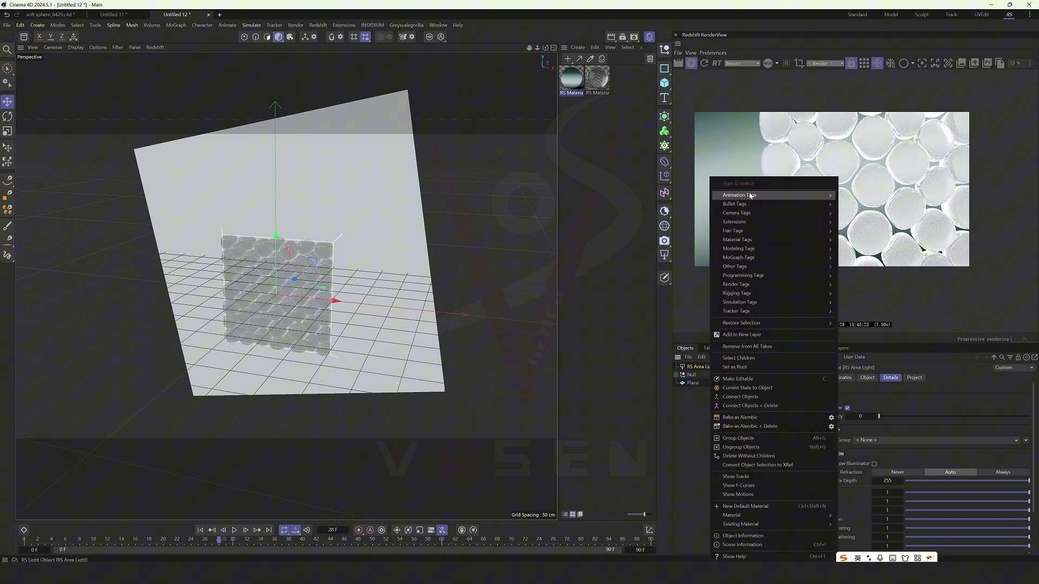
mouse_move(750, 196)
click(855, 227)
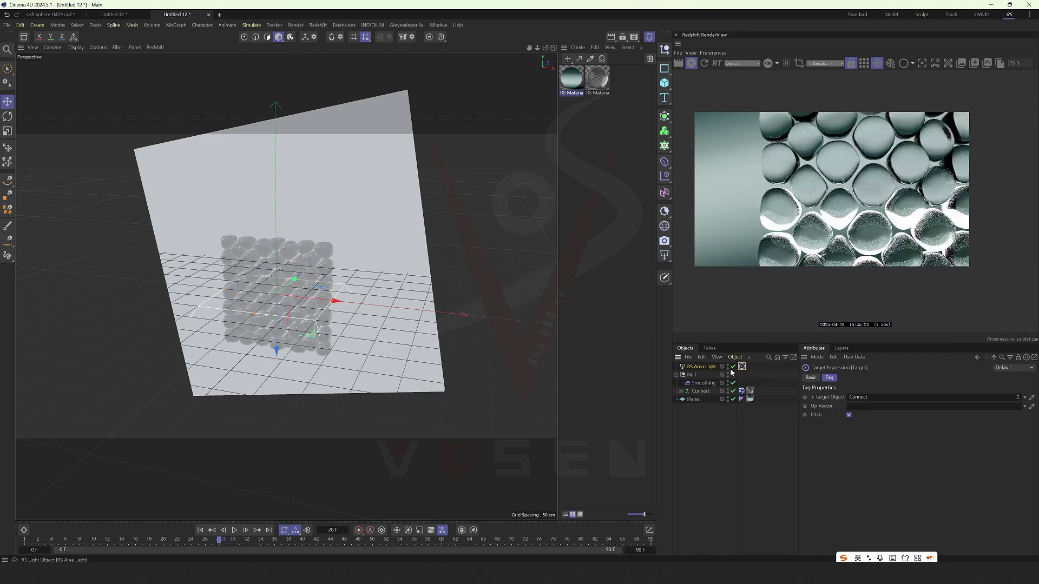
Step: Move the area light up and away from the balloons, and exclude the Plane from its illumination
click(702, 367)
scroll(453, 298, down, 4)
alt+middle_drag(387, 301, 411, 311)
scroll(411, 312, down, 1)
drag(372, 362, 480, 281)
scroll(362, 250, up, 5)
click(914, 378)
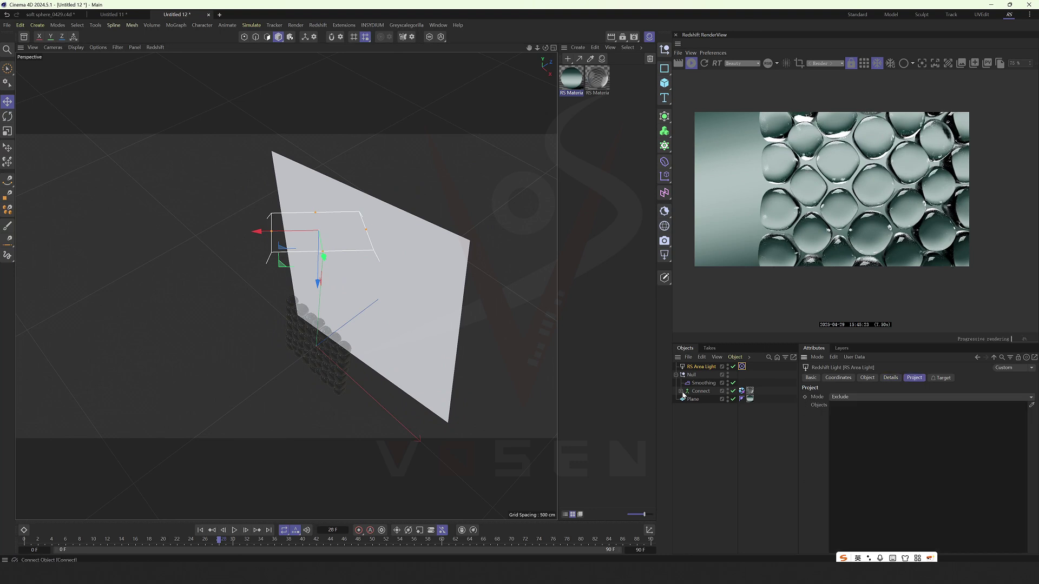
drag(930, 447, 928, 448)
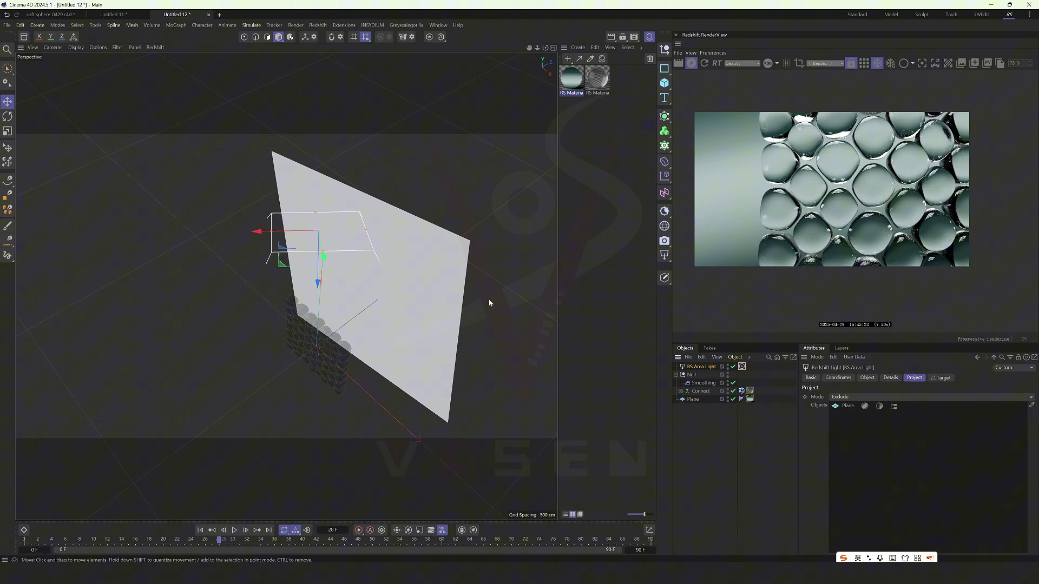
Step: Scale the area light and reposition it above and behind the balloons, near the upper edge of the background plane
alt+drag(482, 298, 335, 265)
drag(274, 252, 369, 260)
key(t)
drag(270, 261, 466, 213)
key(e)
alt+drag(354, 315, 411, 205)
drag(396, 170, 404, 166)
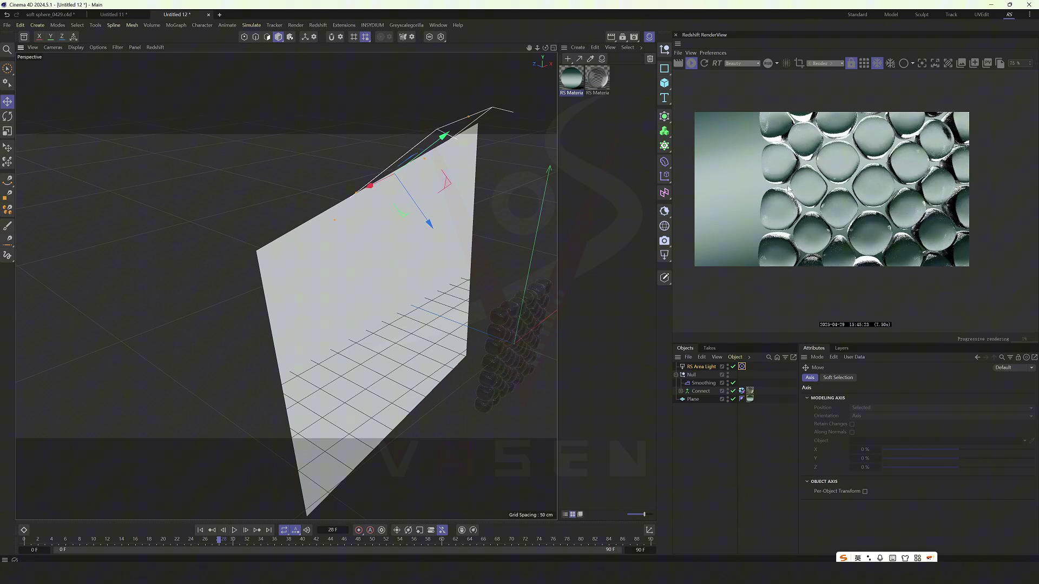
scroll(794, 185, up, 1)
alt+drag(401, 289, 403, 319)
drag(392, 186, 482, 197)
Step: Add a node graph to the RS Area Light and open its light material for node editing
click(741, 366)
click(868, 378)
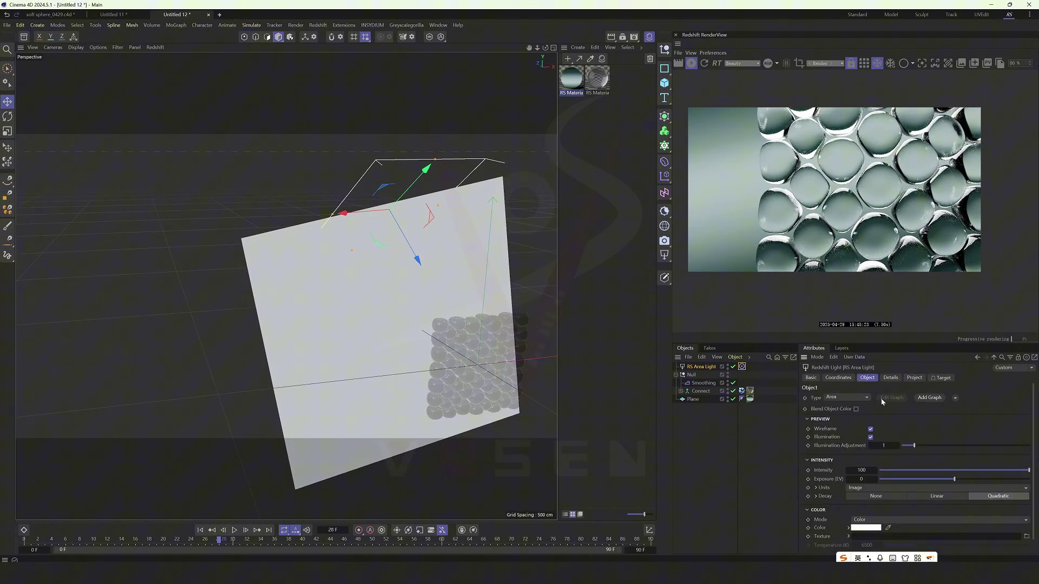
click(916, 398)
double_click(575, 80)
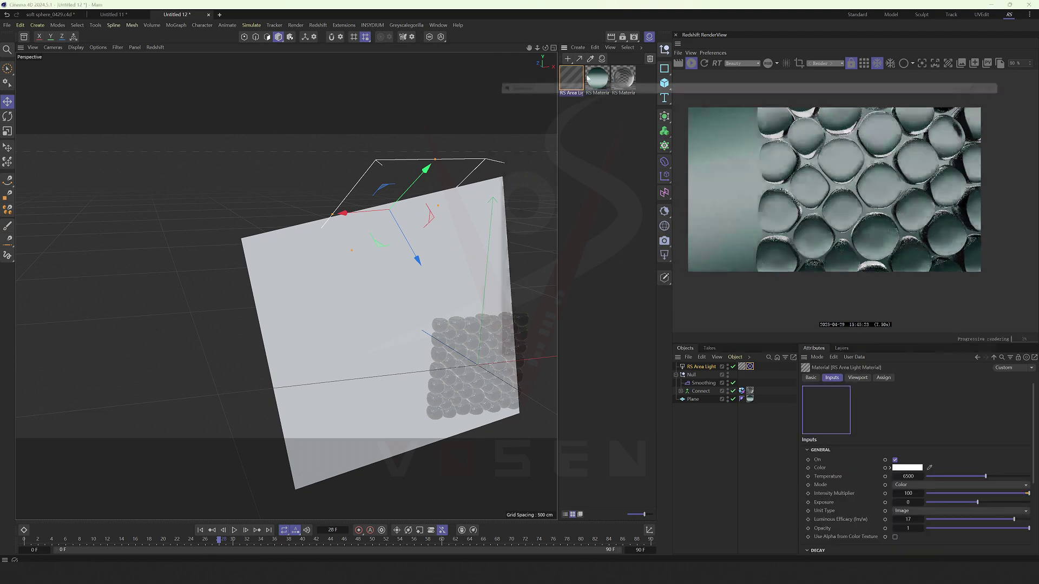
Step: Add a Ramp node and set its gradient to black at both ends with white in the middle
text(ramp)
drag(204, 126, 338, 145)
drag(739, 337, 676, 338)
ctrl+drag(604, 337, 744, 340)
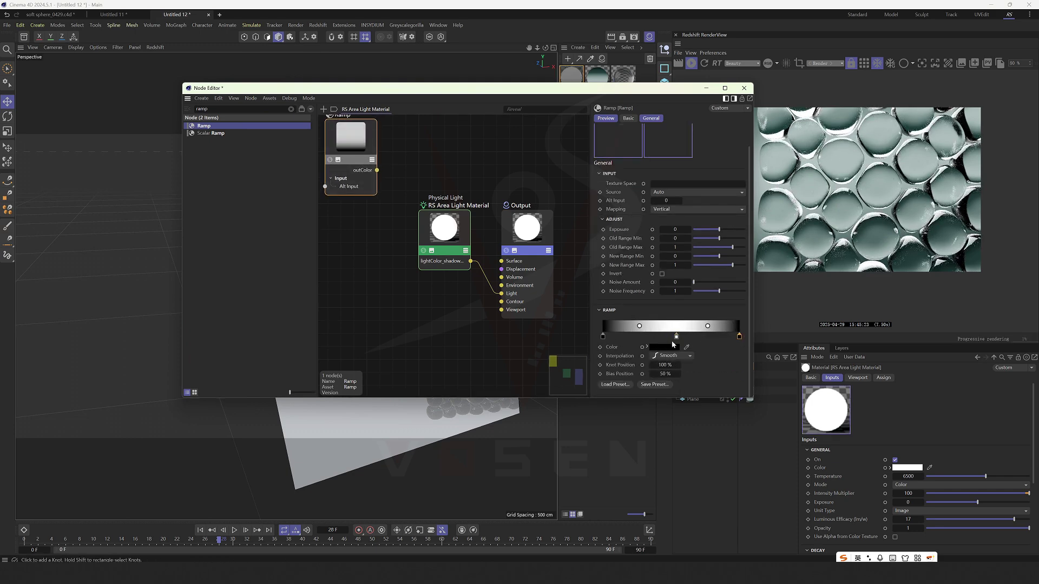
Step: Duplicate the Ramp node and set the copy's mapping to Horizontal
ctrl+drag(354, 154, 359, 267)
click(655, 210)
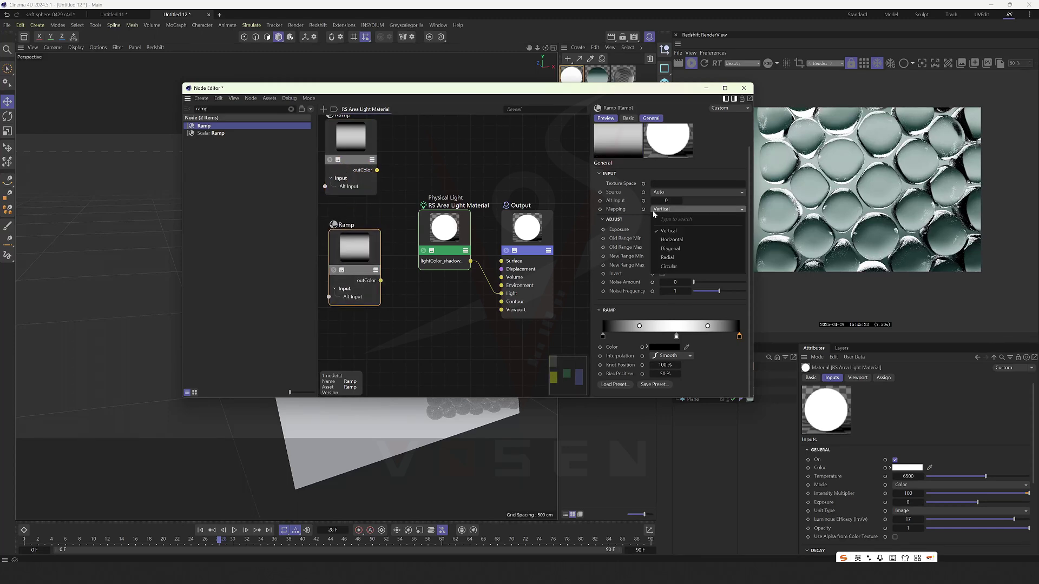
click(663, 241)
Step: Add a Mul node and connect the two Ramp nodes to its Input 1 and Input 2
drag(221, 109, 395, 190)
text(m)
key(BackSpace)
text(mu)
drag(381, 280, 395, 198)
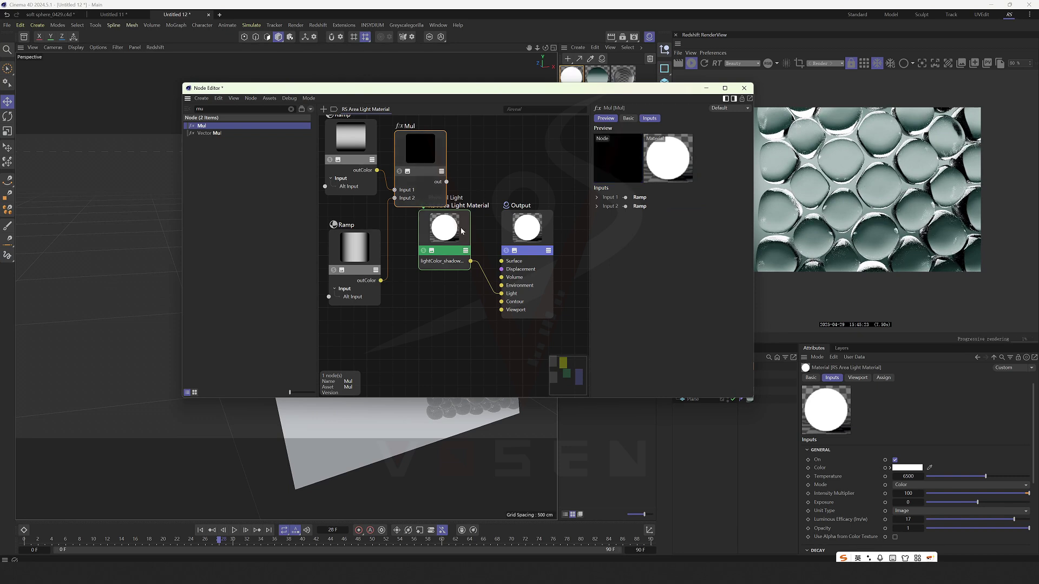
Step: Tidy the nodes, connect the Mul output to the area light material's Color input, and close the node editor
drag(456, 229, 475, 218)
drag(413, 158, 461, 221)
mouse_move(487, 257)
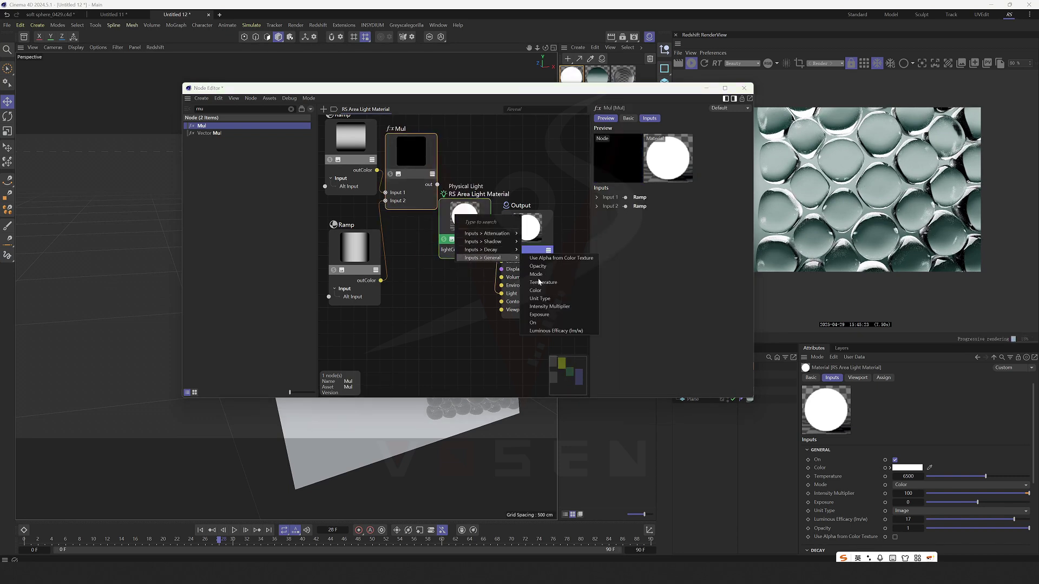
click(535, 290)
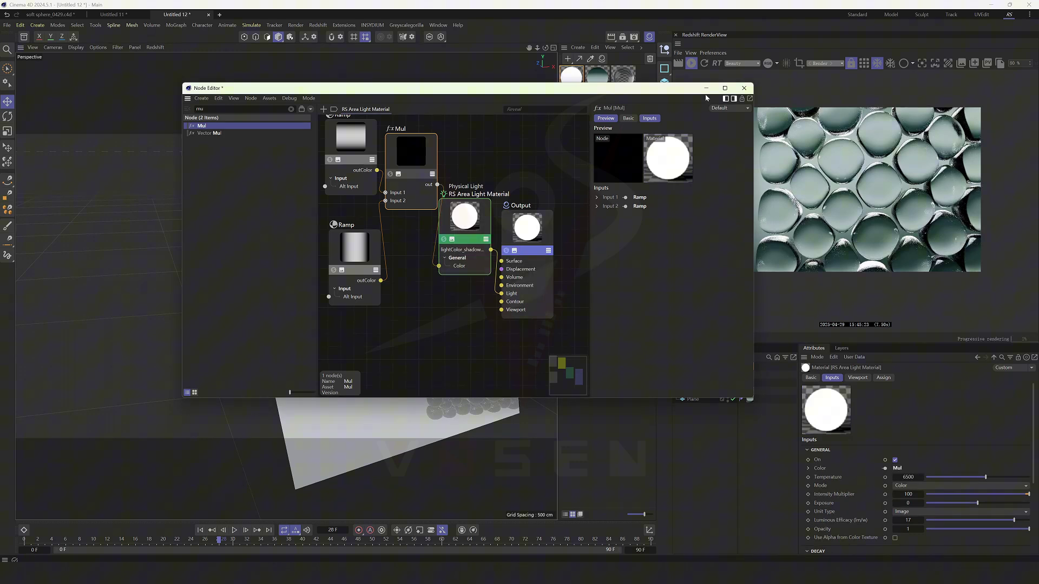
click(743, 88)
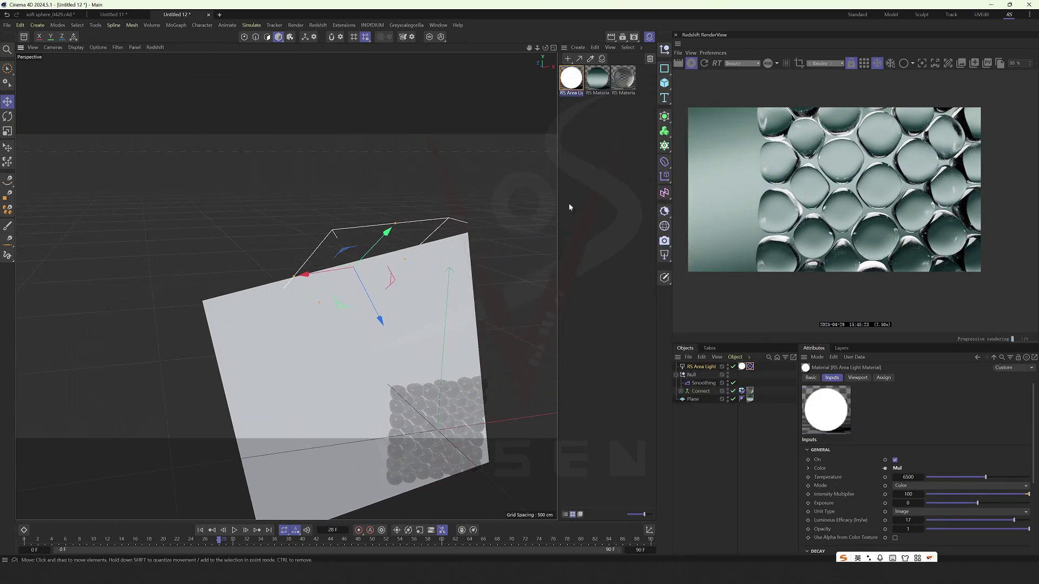
Step: Let the render follow the perspective view and raise the area light clear of the background plane
click(854, 66)
alt+middle_drag(442, 319, 413, 336)
alt+drag(413, 336, 347, 278)
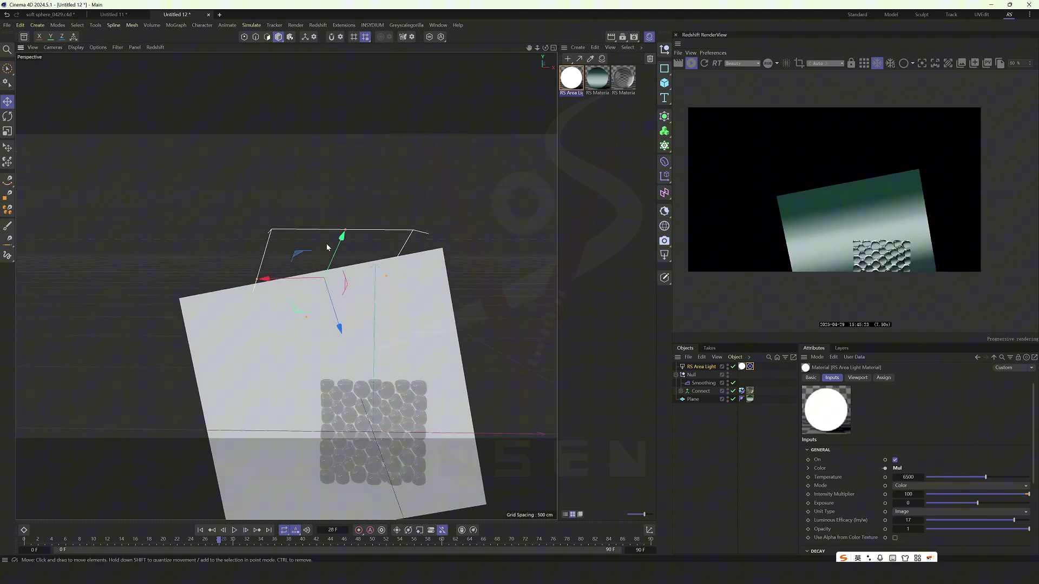
drag(344, 238, 373, 203)
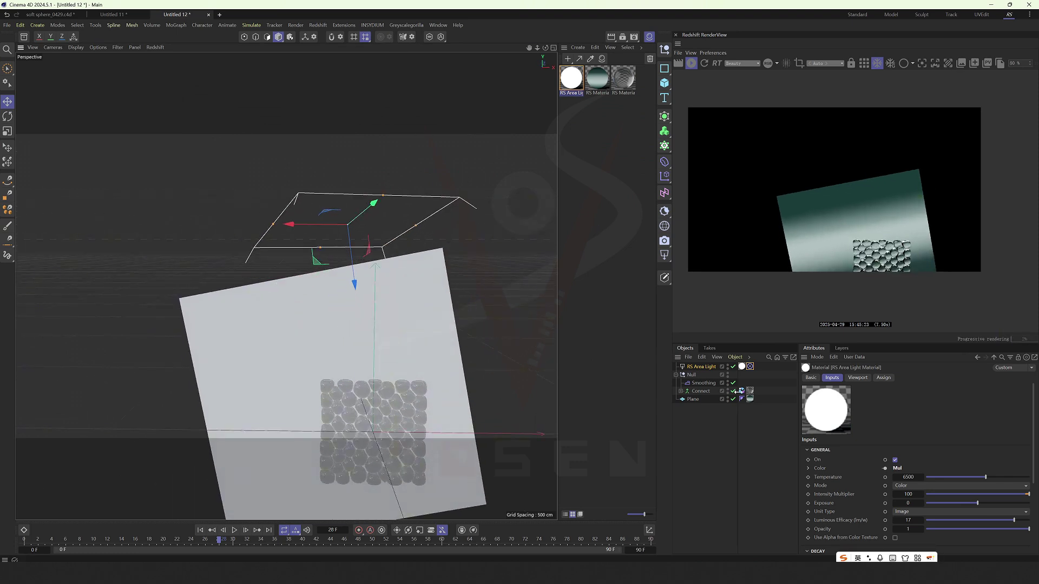
Step: Try a different Camera contribution for the RS Area Light
click(704, 367)
click(891, 377)
scroll(846, 449, down, 2)
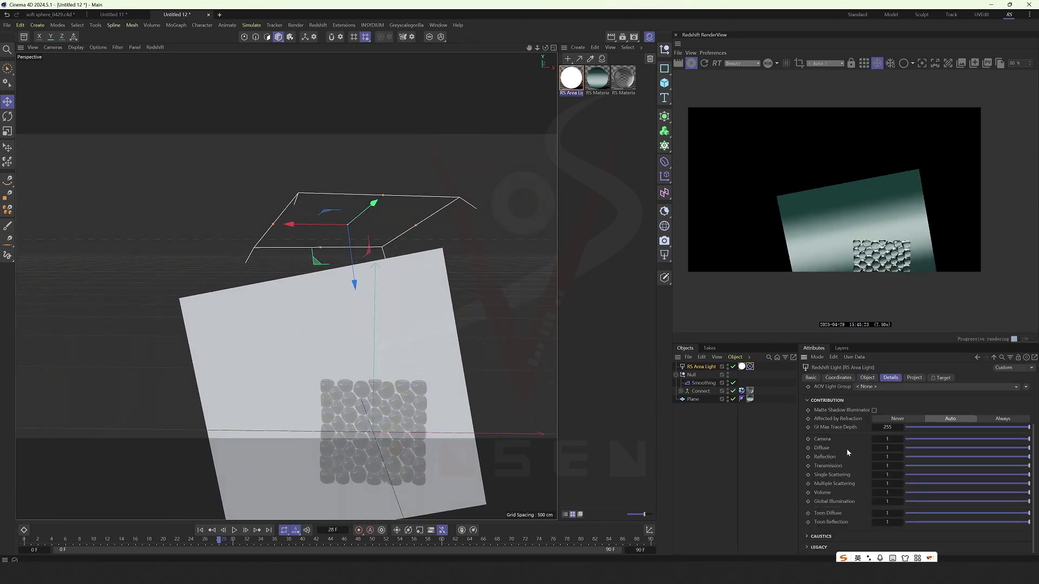
click(906, 439)
Step: Remove and restore the area light's material tag, and examine the shape of the light's gradient in the render
click(743, 368)
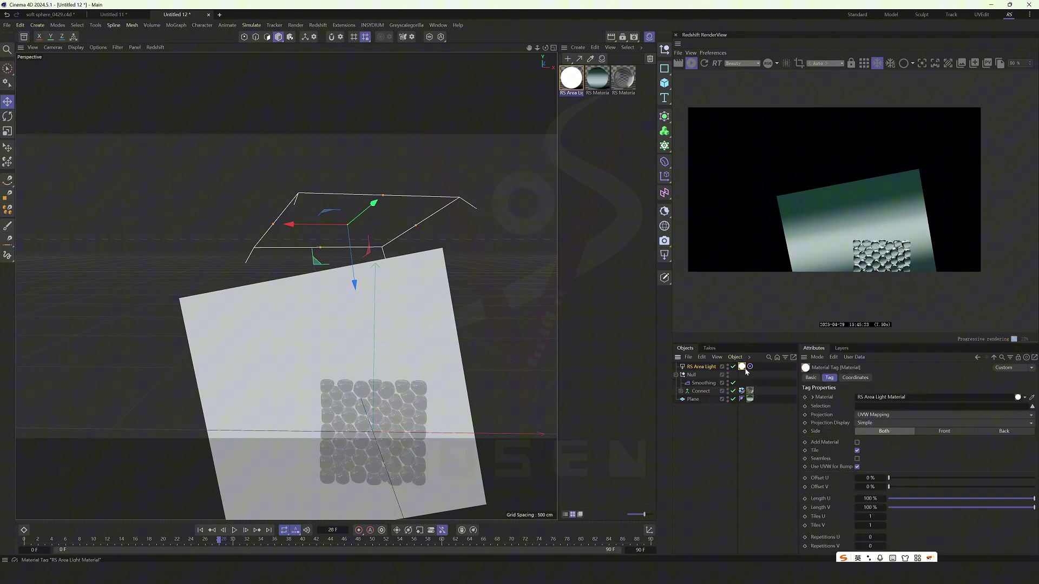
key(Delete)
key(ctrl+z)
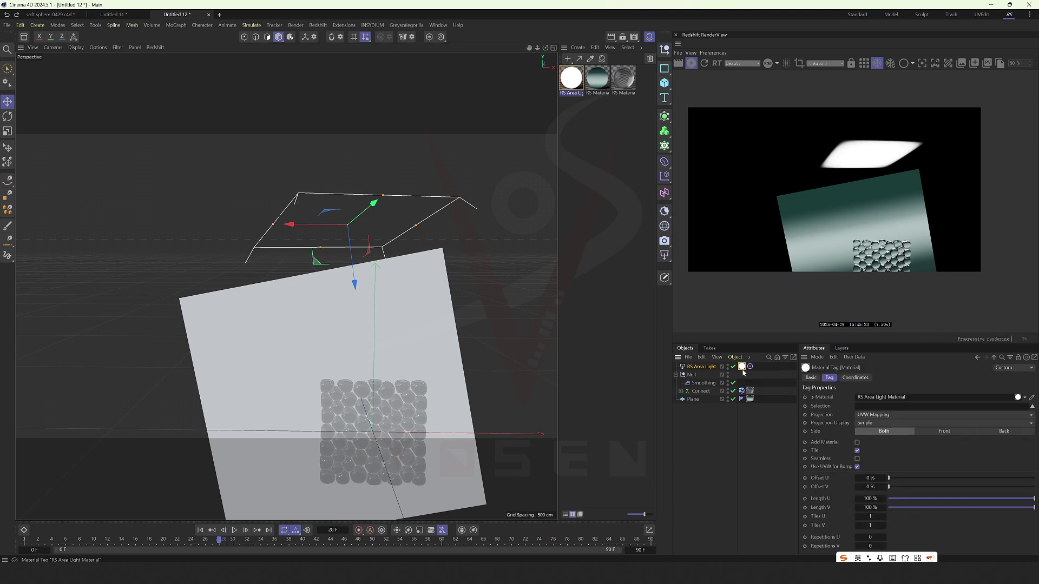
scroll(340, 227, up, 5)
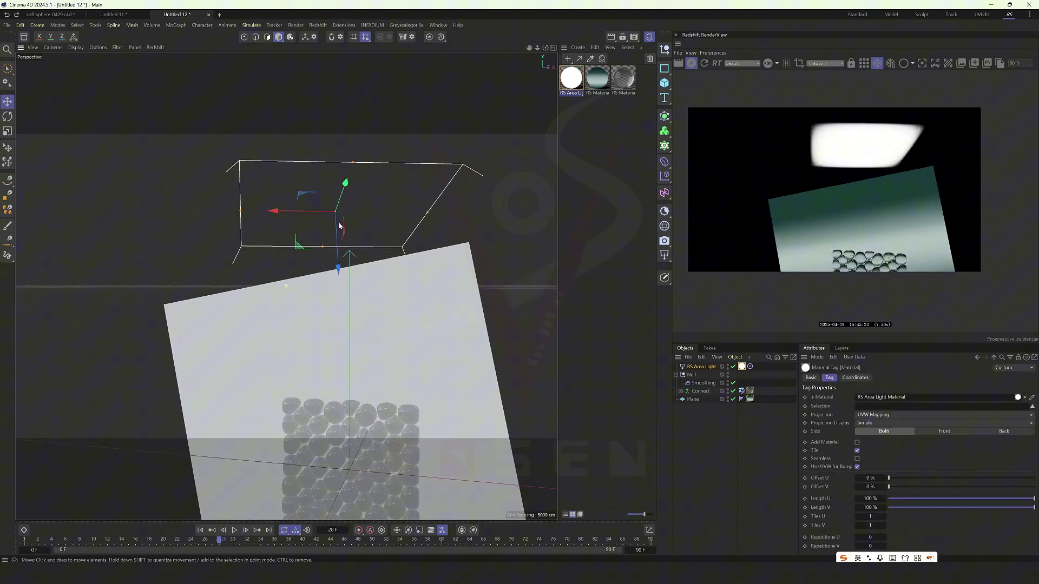
drag(337, 225, 337, 228)
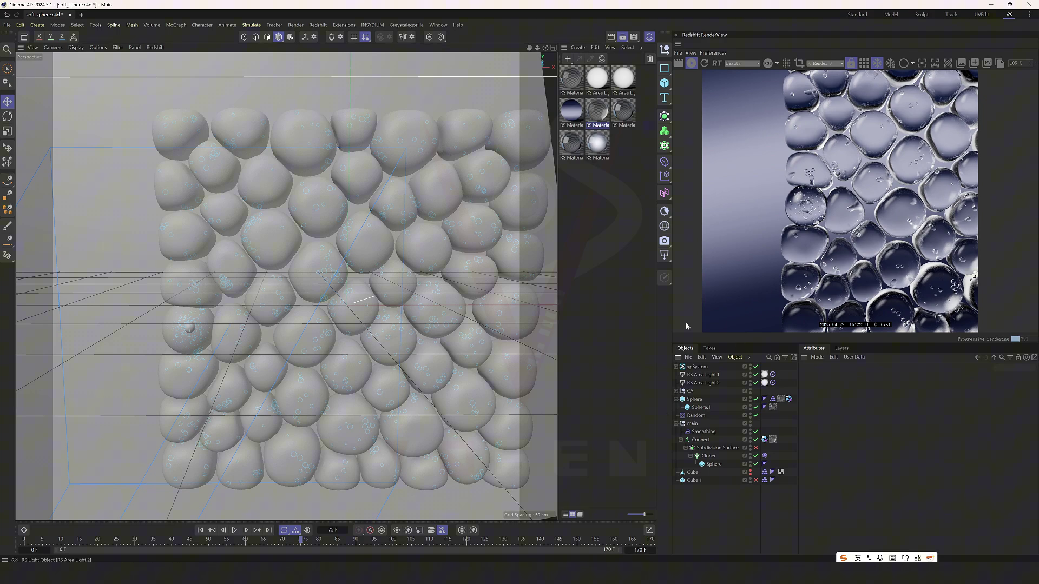
Step: Make the soft_sphere.c4d render follow the perspective view, and set RS Area Light.2's Camera contribution to 1
drag(844, 233, 798, 232)
middle_click(419, 235)
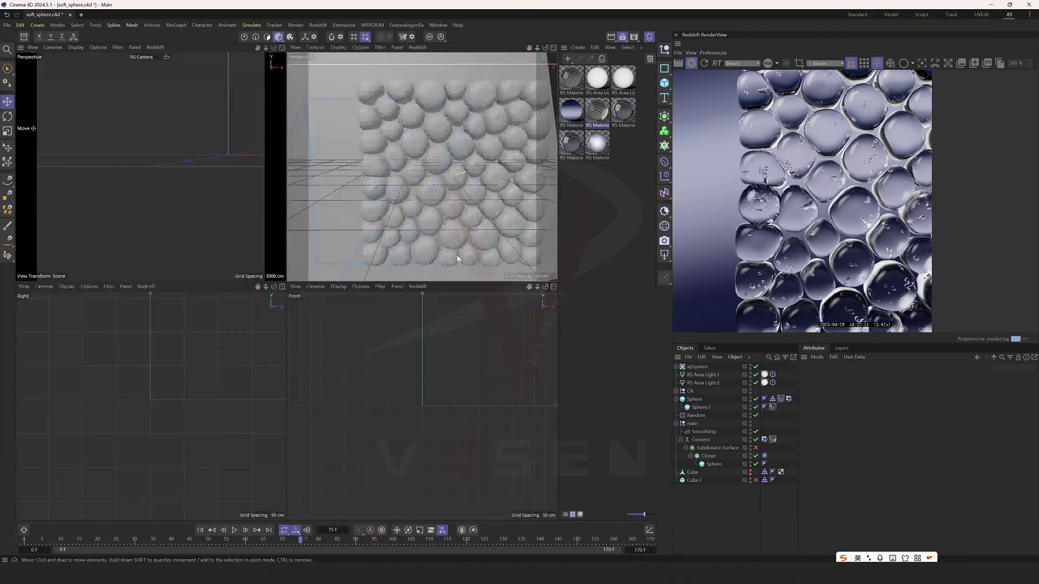
middle_click(419, 236)
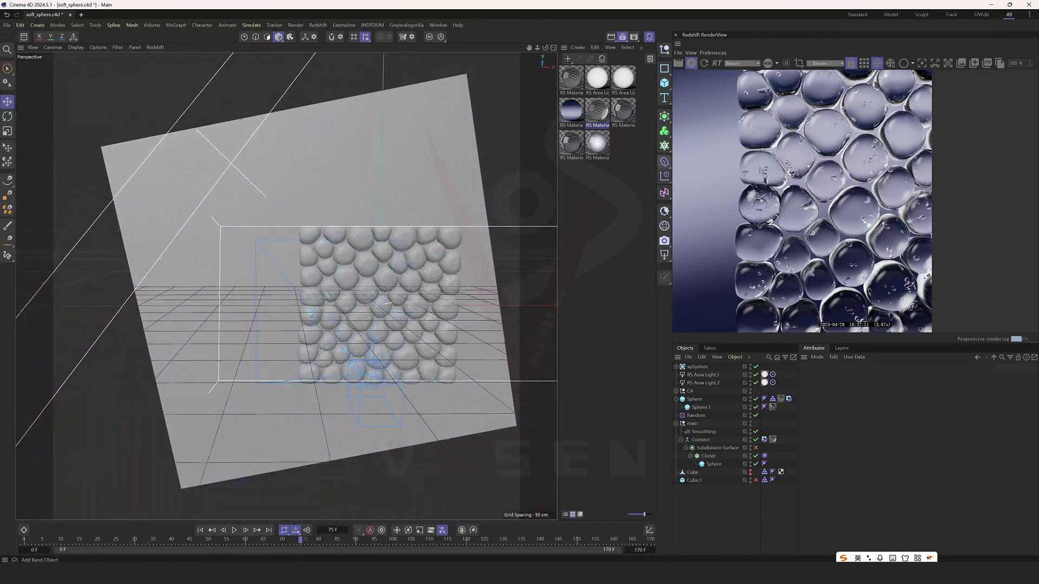
click(852, 65)
alt+drag(436, 327, 424, 281)
click(283, 145)
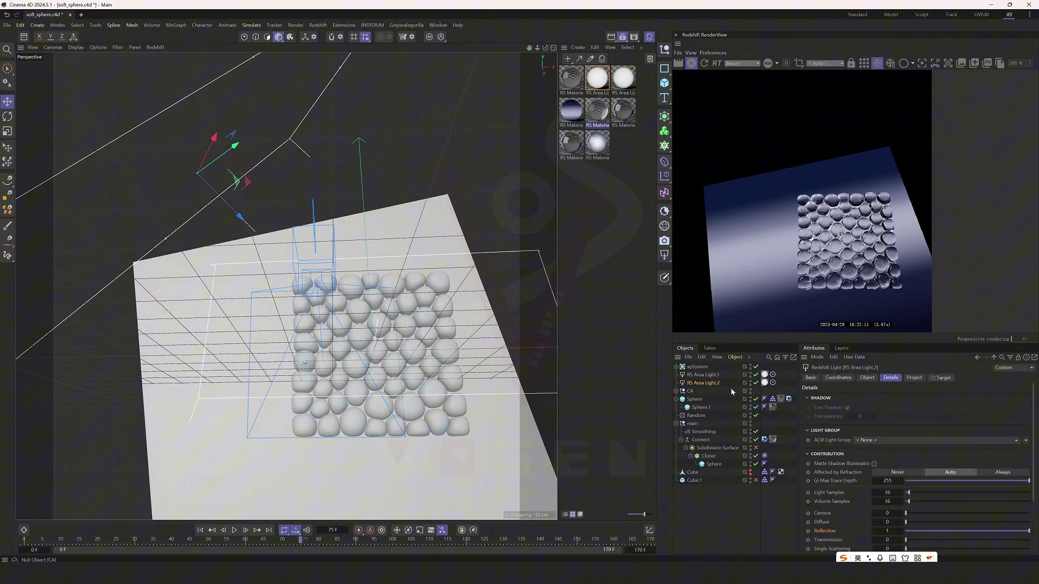
scroll(909, 480, down, 2)
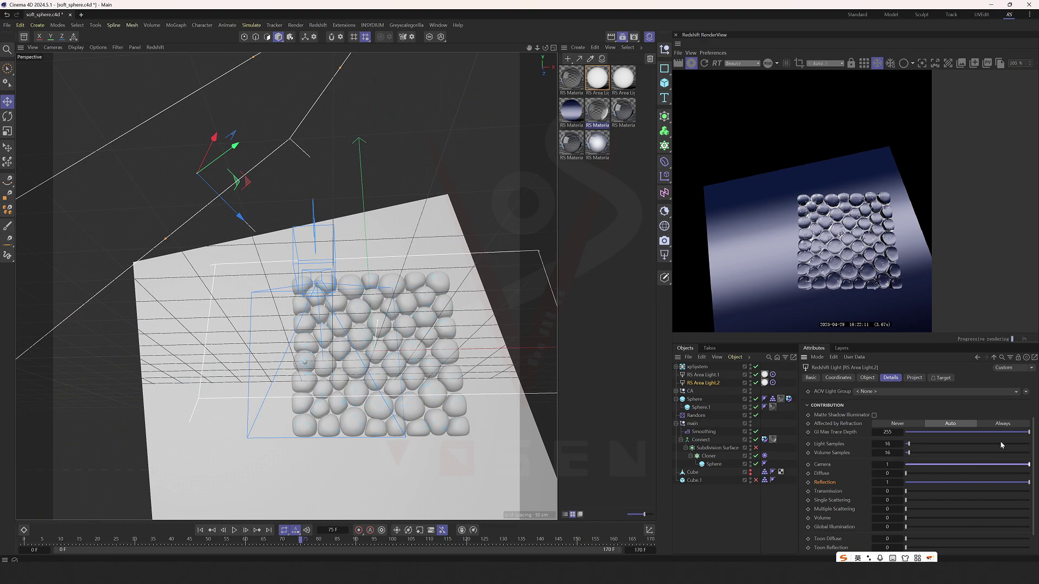
Step: Examine the Ramp and Mul node network and the settings of the RS Area Light.1 material
alt+drag(433, 316, 322, 318)
scroll(331, 316, down, 3)
double_click(598, 80)
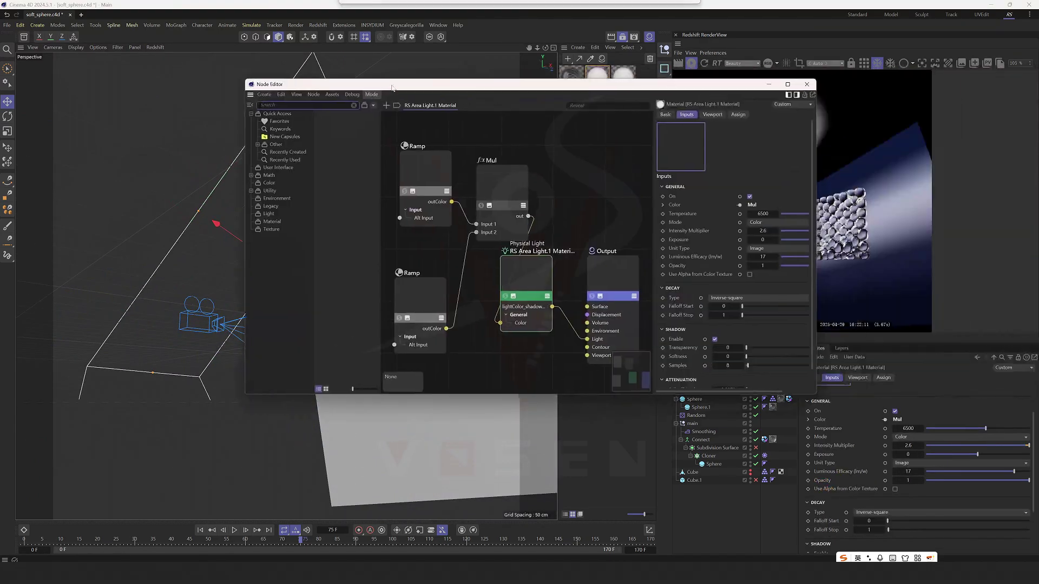
drag(502, 179, 496, 180)
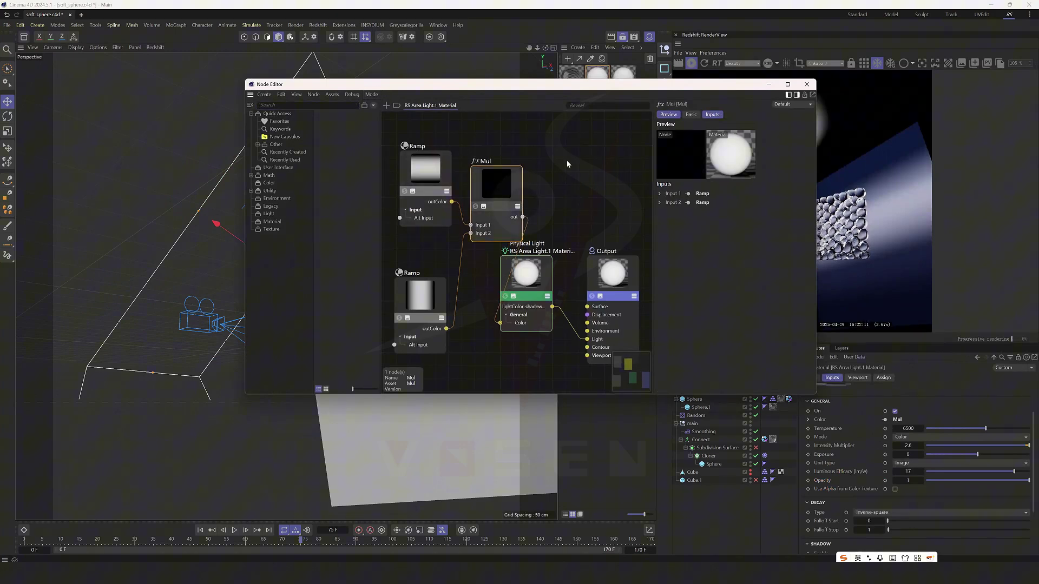
click(807, 85)
scroll(856, 437, down, 3)
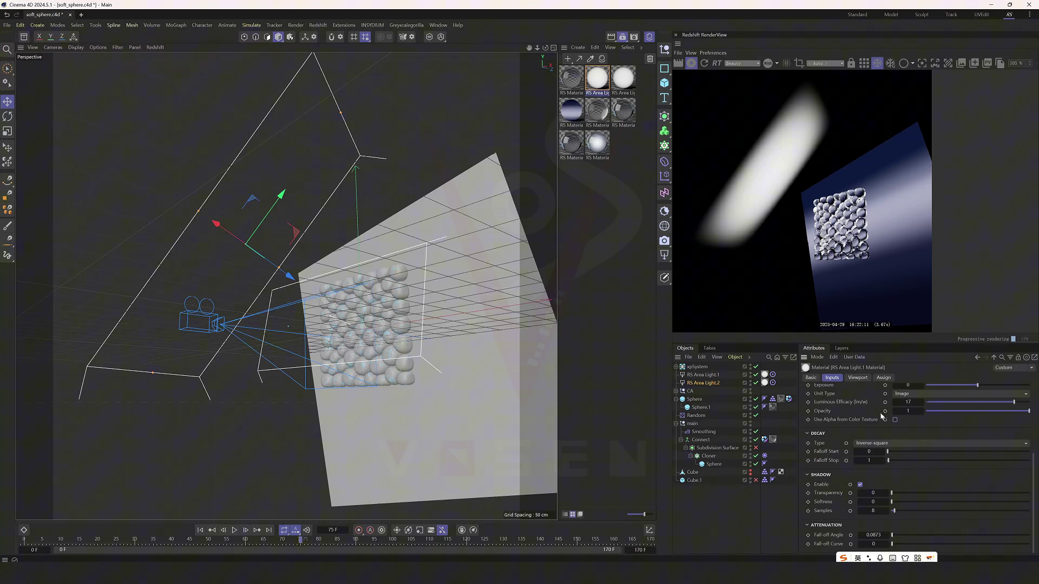
scroll(866, 427, up, 3)
Step: Set RS Area Light.2's Camera contribution to 0 and return to the RS Camera view
click(703, 383)
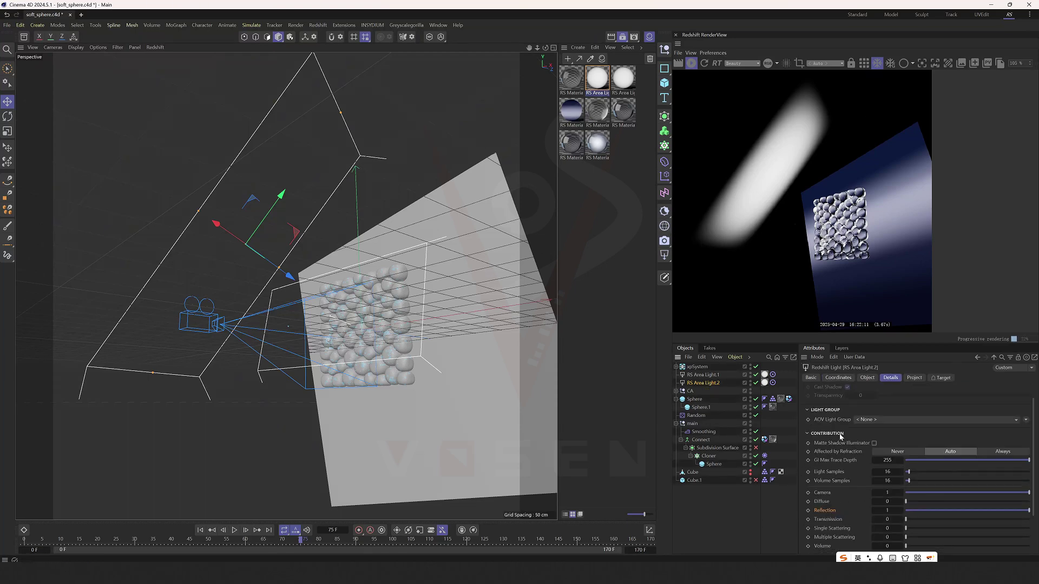
drag(914, 493, 887, 492)
middle_click(331, 313)
middle_click(271, 240)
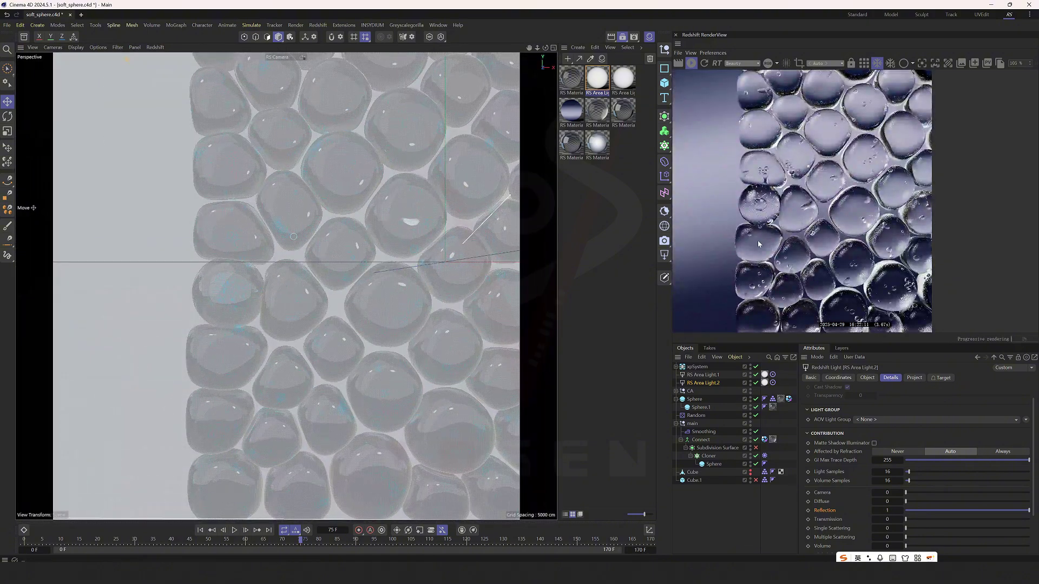
scroll(757, 242, down, 1)
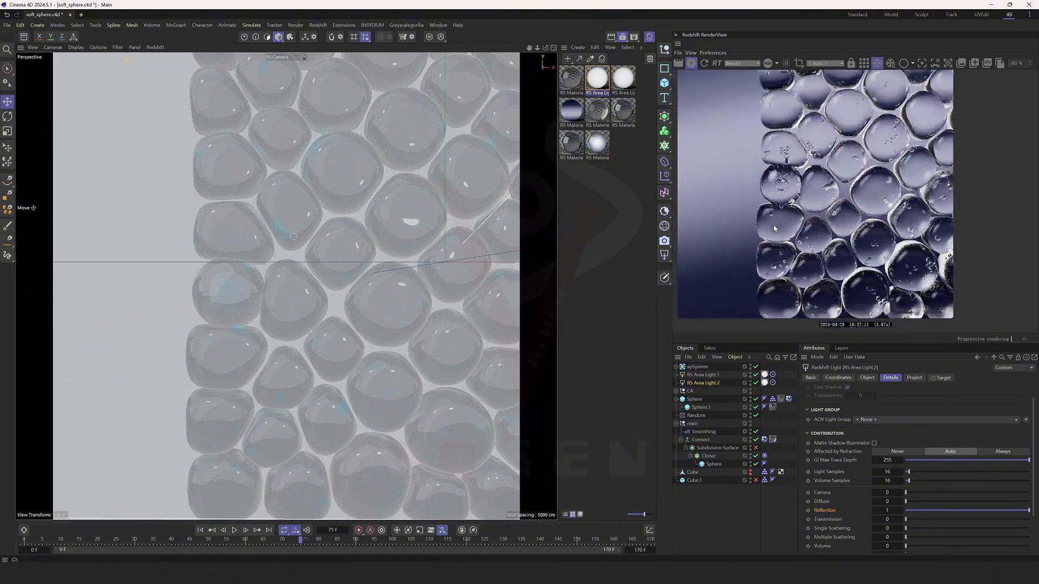
Step: Disable the background plane and switch RS Area Light.1 and RS Area Light.2 off and on to compare their reflections
click(677, 391)
click(756, 439)
click(676, 391)
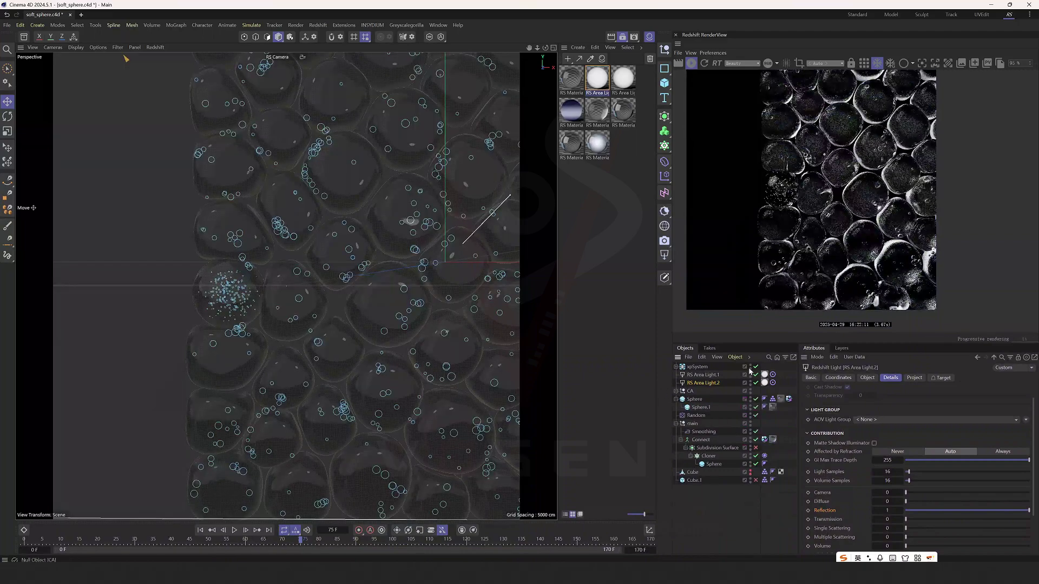
click(756, 374)
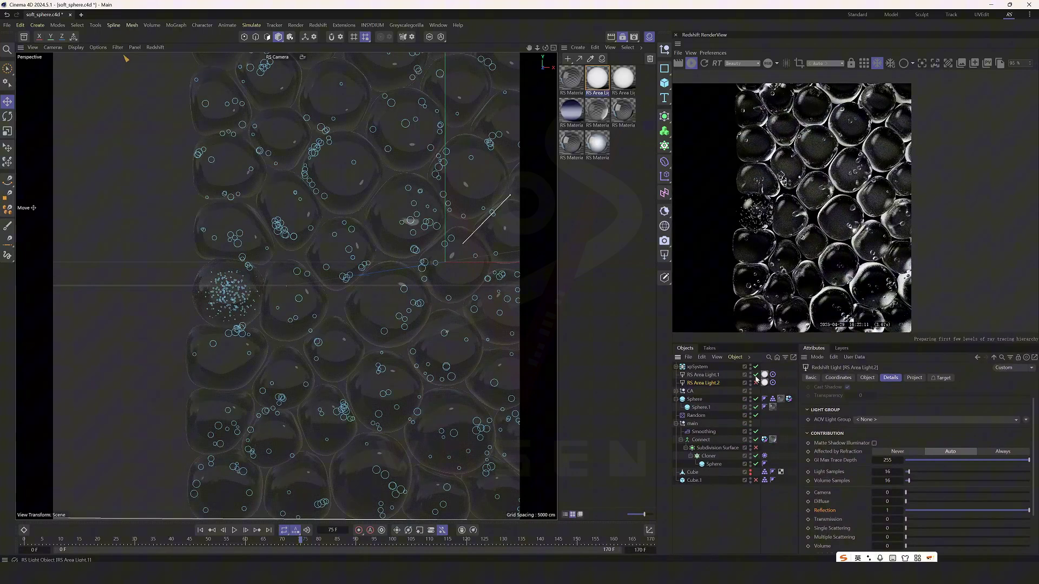
click(756, 375)
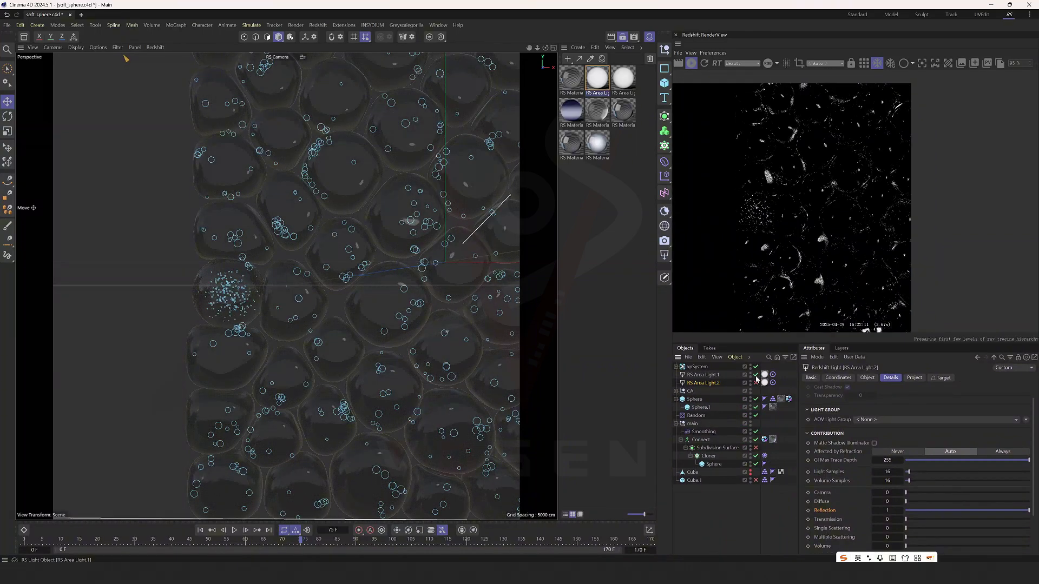
click(756, 375)
click(755, 383)
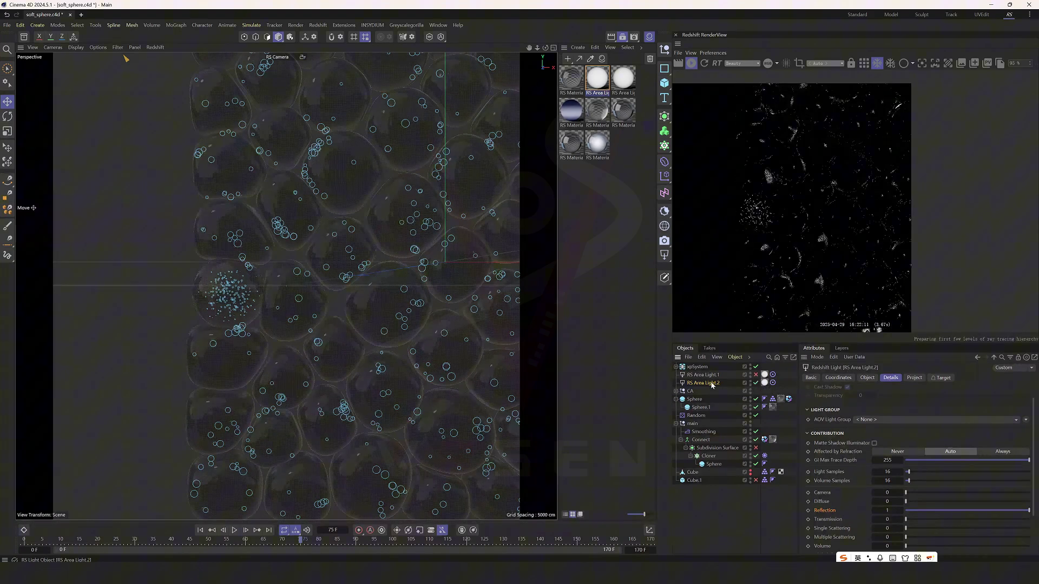
Step: Leave the RS Camera view in the viewport and lock the RenderView to the Render camera
click(303, 57)
alt+drag(361, 280, 401, 332)
scroll(349, 294, down, 4)
click(849, 64)
click(825, 63)
click(819, 79)
Step: Examine RS Area Light.2's highlights on the glass spheres, and re-enable RS Area Light.1 and the background plane
mouse_move(331, 276)
alt+mouse_down()
mouse_move(316, 269)
mouse_move(318, 281)
alt+mouse_up()
scroll(316, 269, up, 2)
scroll(798, 216, up, 4)
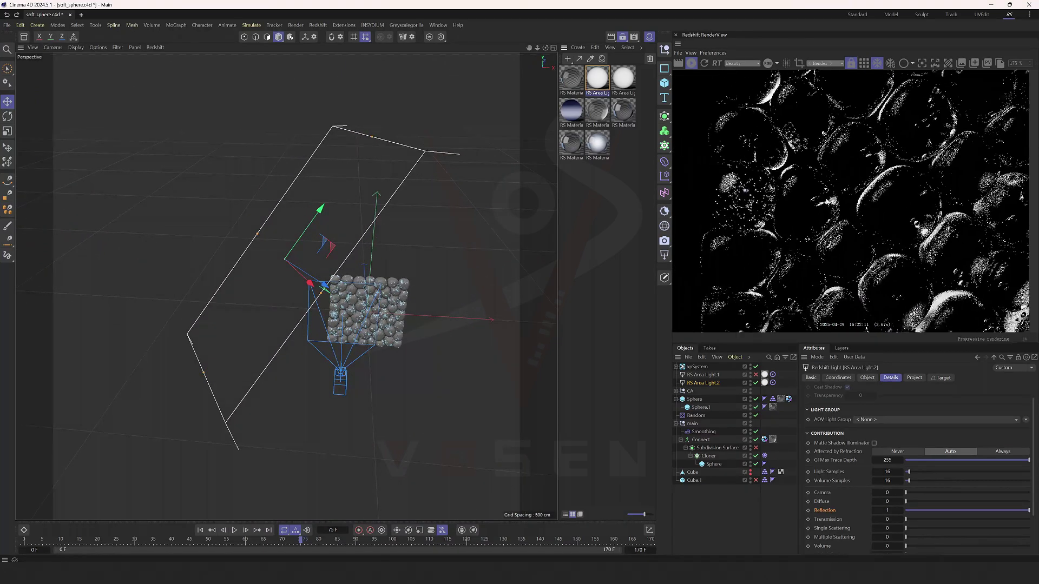
alt+drag(322, 291, 376, 316)
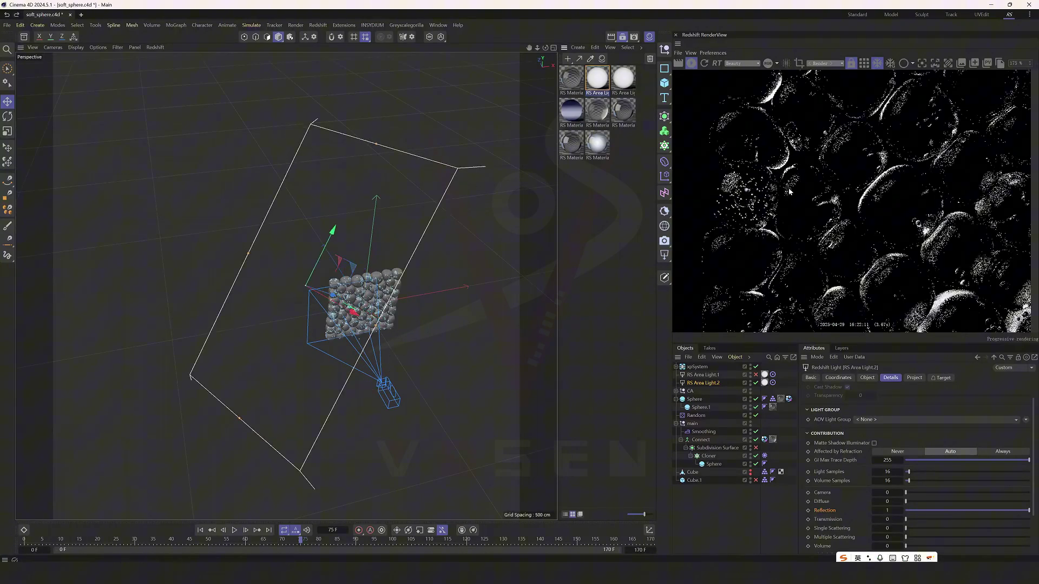
scroll(785, 173, down, 4)
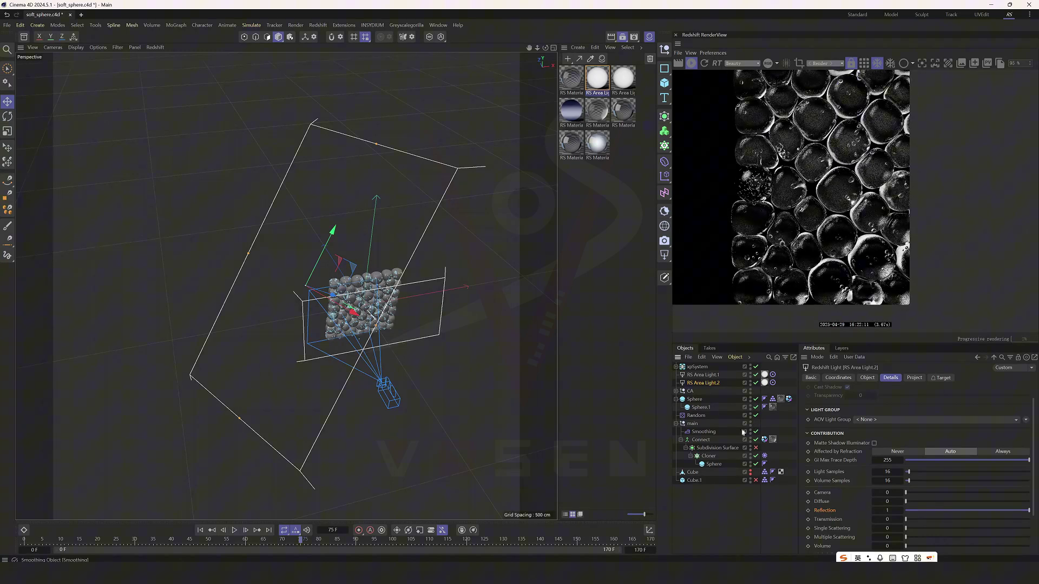
click(676, 391)
click(756, 440)
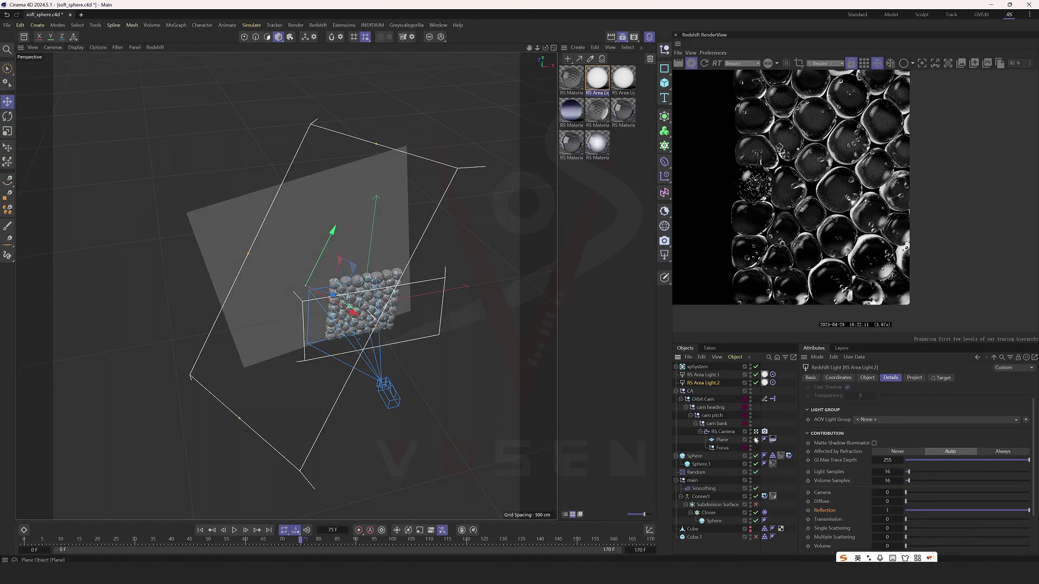
scroll(733, 191, down, 2)
scroll(732, 190, up, 5)
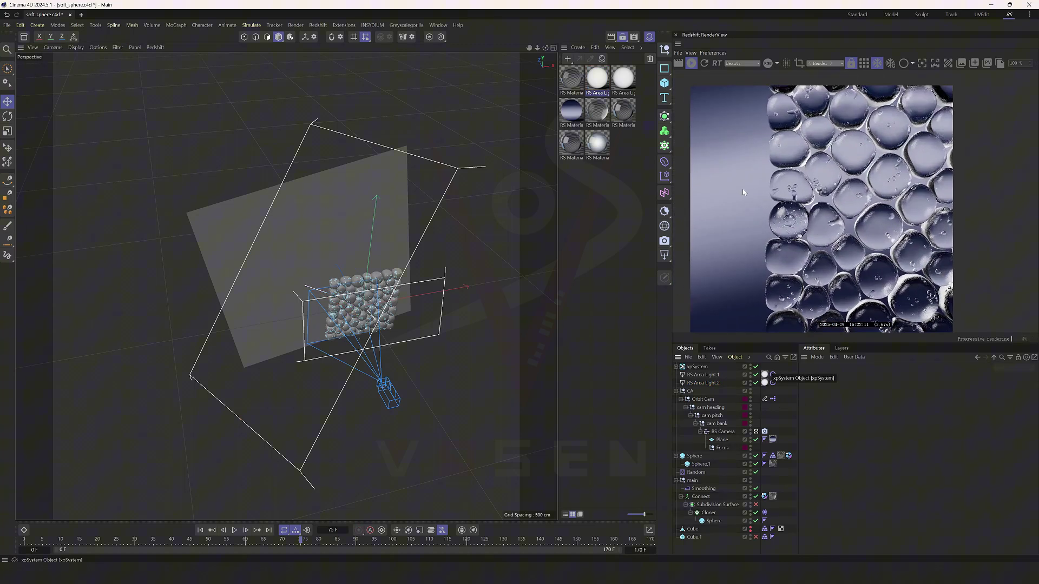
drag(775, 174, 813, 165)
Step: Insert a Color Correct node between the Ramp and Incandescent nodes of the background plane's RS Material.1
alt+drag(414, 267, 371, 262)
scroll(374, 248, up, 3)
click(381, 236)
double_click(575, 115)
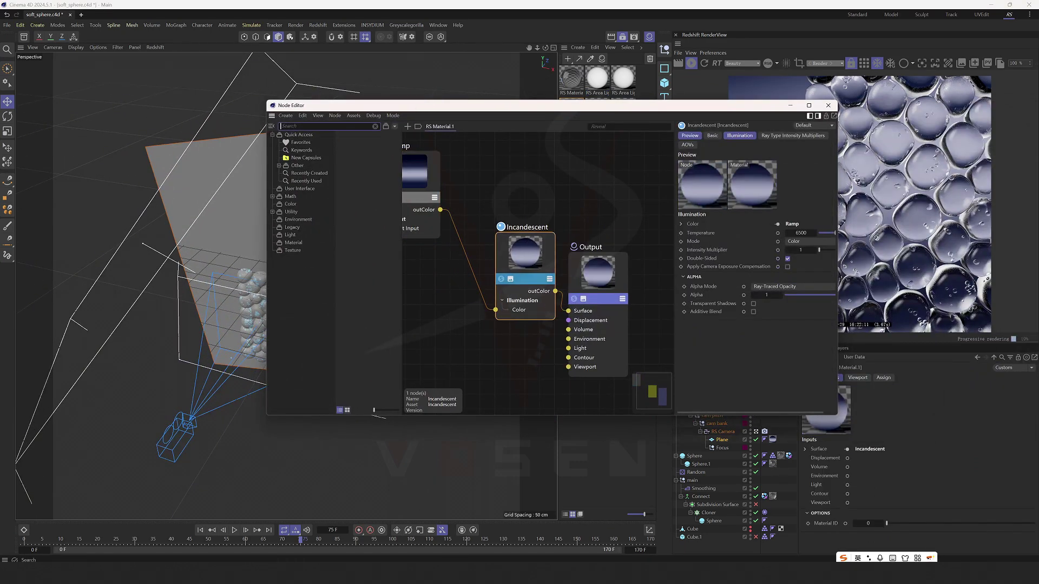
text(hue)
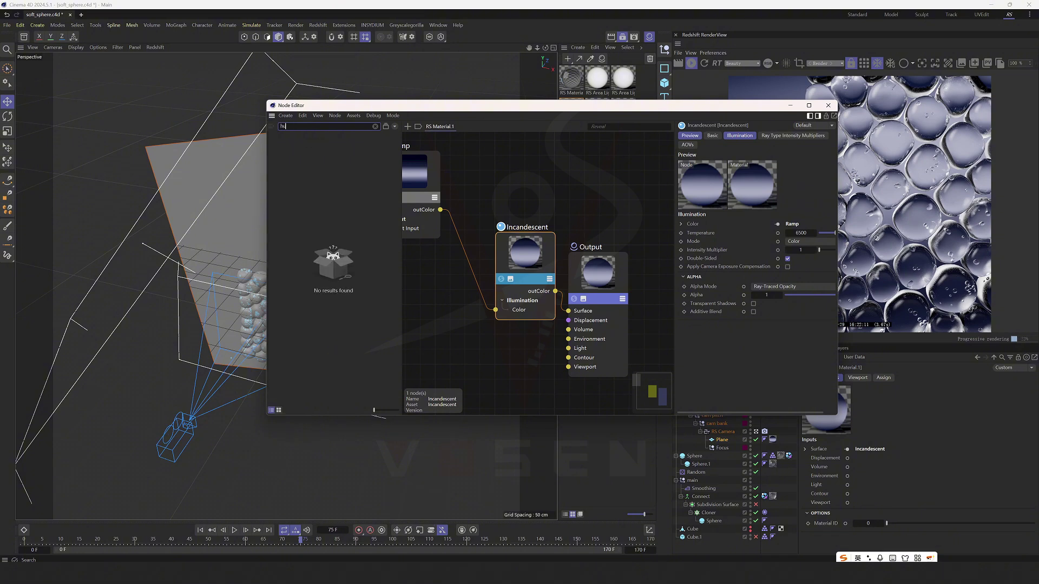
key(BackSpace)
key(BackSpace)
key(BackSpace)
text(color)
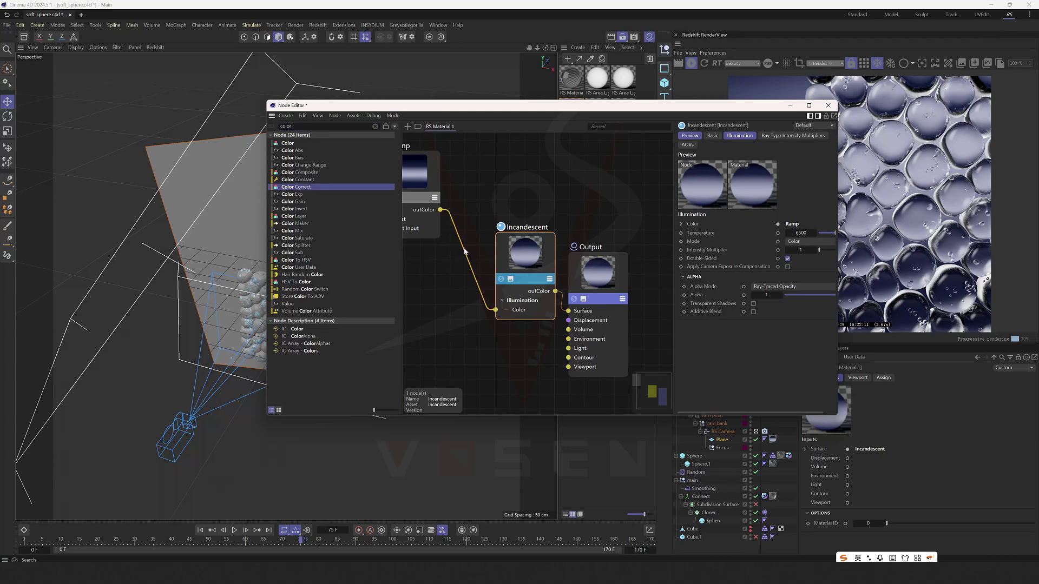
drag(463, 253, 465, 255)
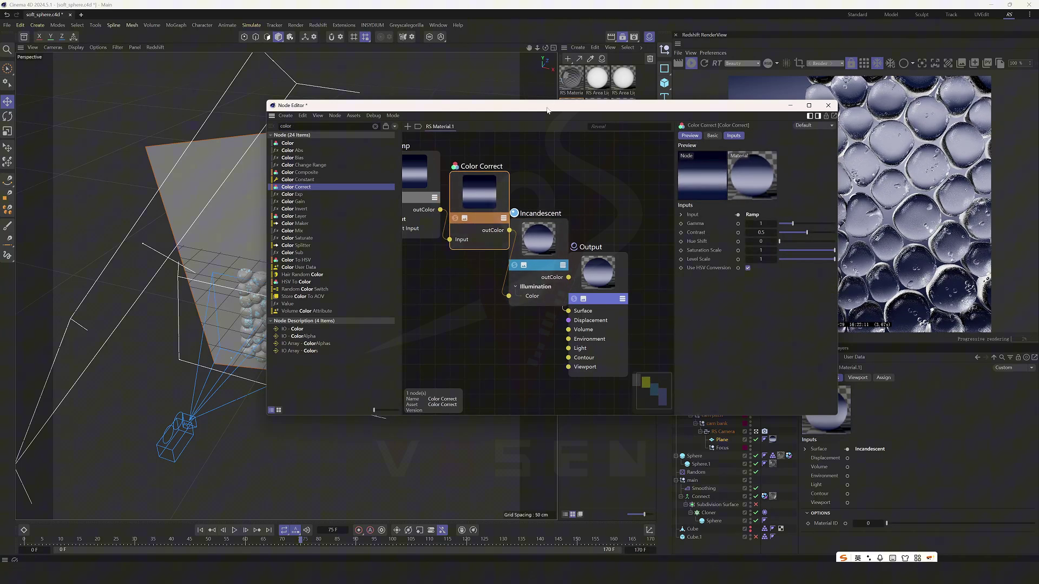
Step: Set the Color Correct node's Saturation Scale to 2 and its Hue Shift to about 130.68 for a red background
drag(534, 106, 281, 106)
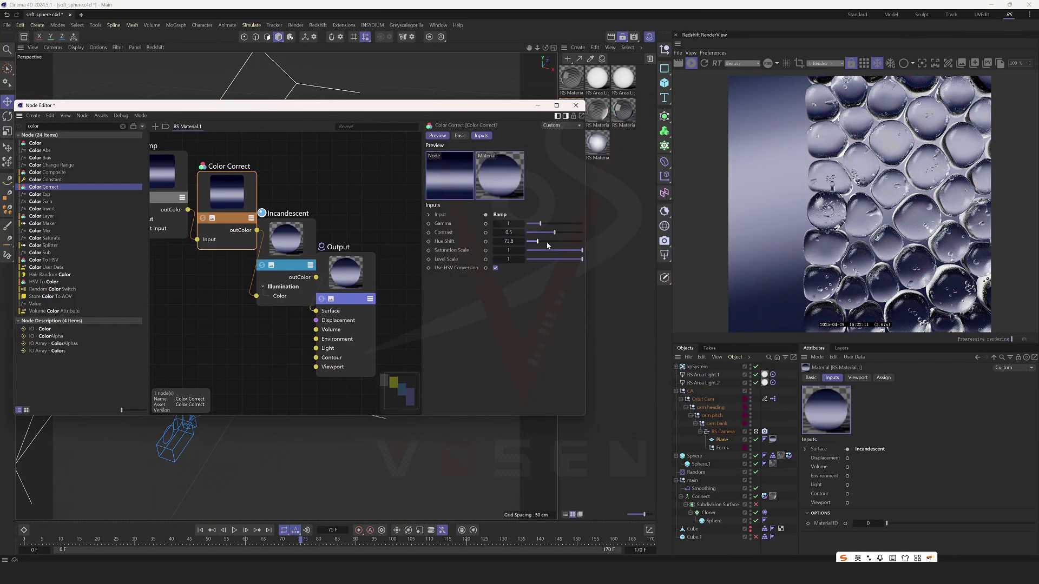
mouse_move(549, 245)
mouse_down()
mouse_move(589, 243)
mouse_move(521, 250)
mouse_move(548, 243)
mouse_up()
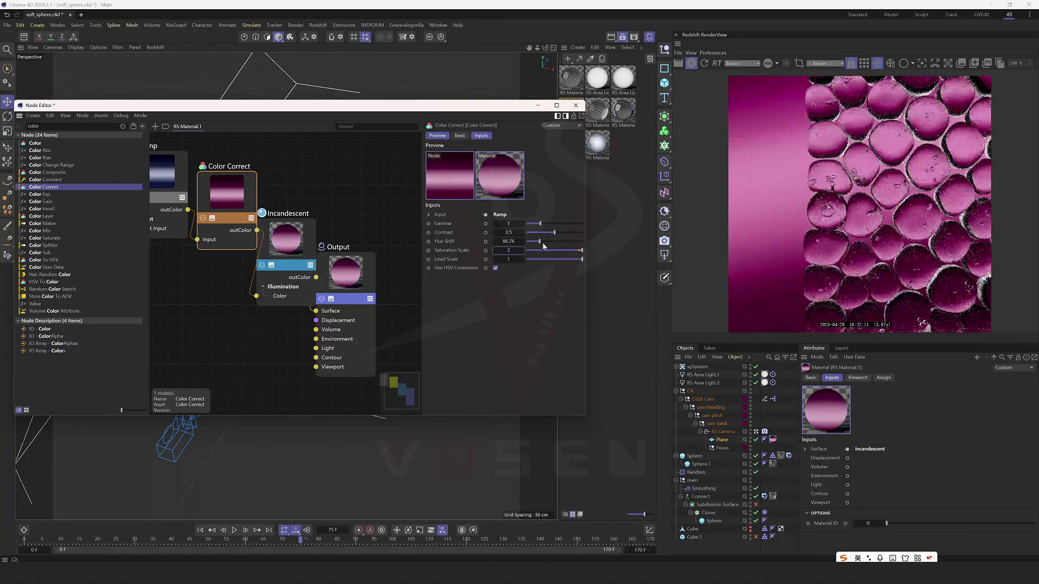
mouse_move(544, 240)
mouse_down()
mouse_move(534, 241)
mouse_move(546, 240)
mouse_up()
scroll(832, 243, up, 1)
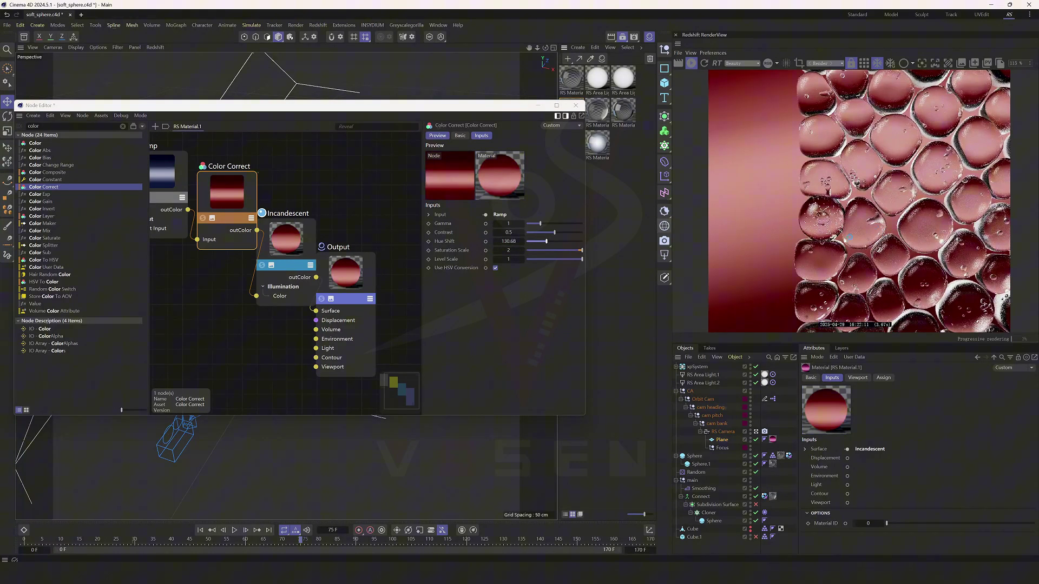
Step: Spread out the nodes of RS Material.1 and move the node editor clear of the material list
drag(347, 295, 391, 289)
drag(301, 247, 308, 292)
middle_drag(309, 292, 350, 299)
drag(206, 196, 193, 220)
click(341, 191)
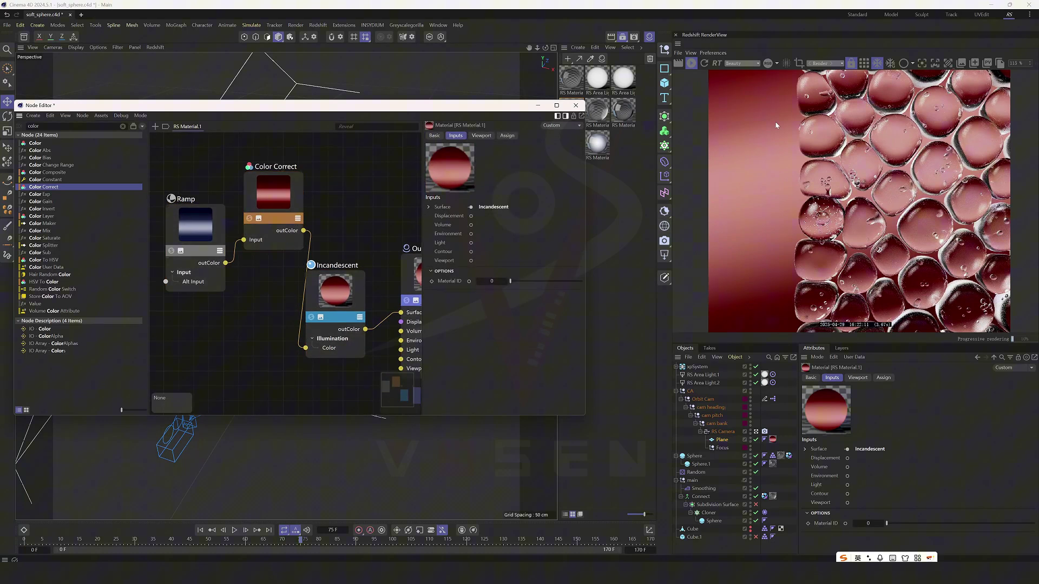
drag(433, 106, 381, 157)
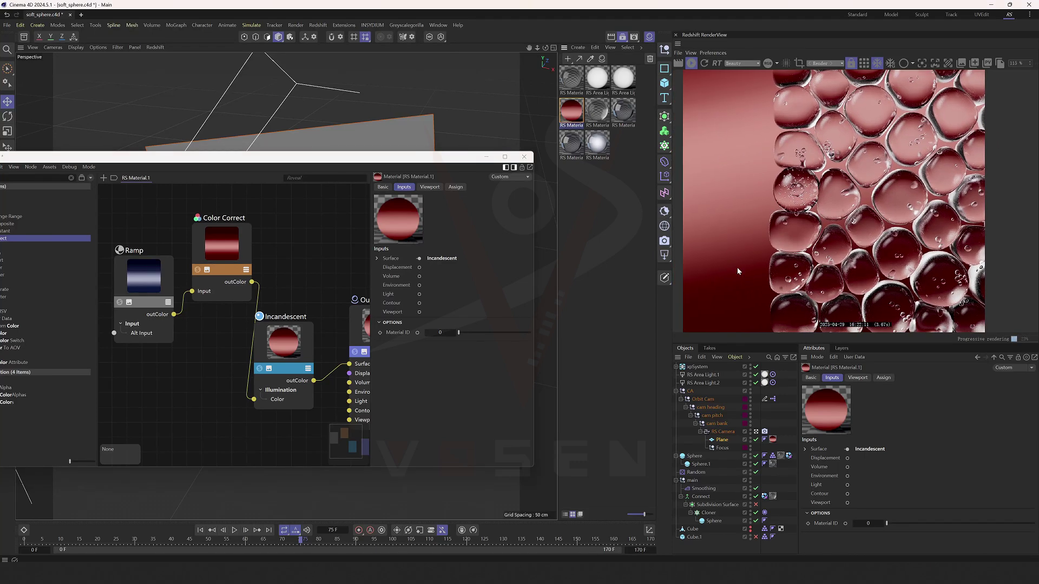
Step: Connect the Ramp's outColor directly to the Incandescent node's Color, bypassing the Color Correct node
scroll(740, 166, down, 1)
scroll(743, 192, down, 1)
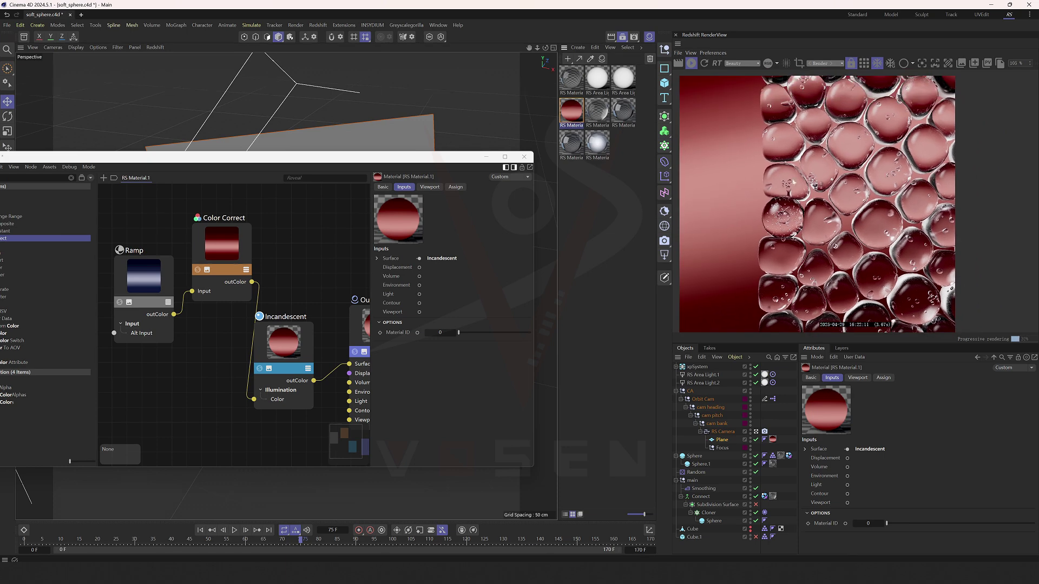
drag(173, 315, 254, 399)
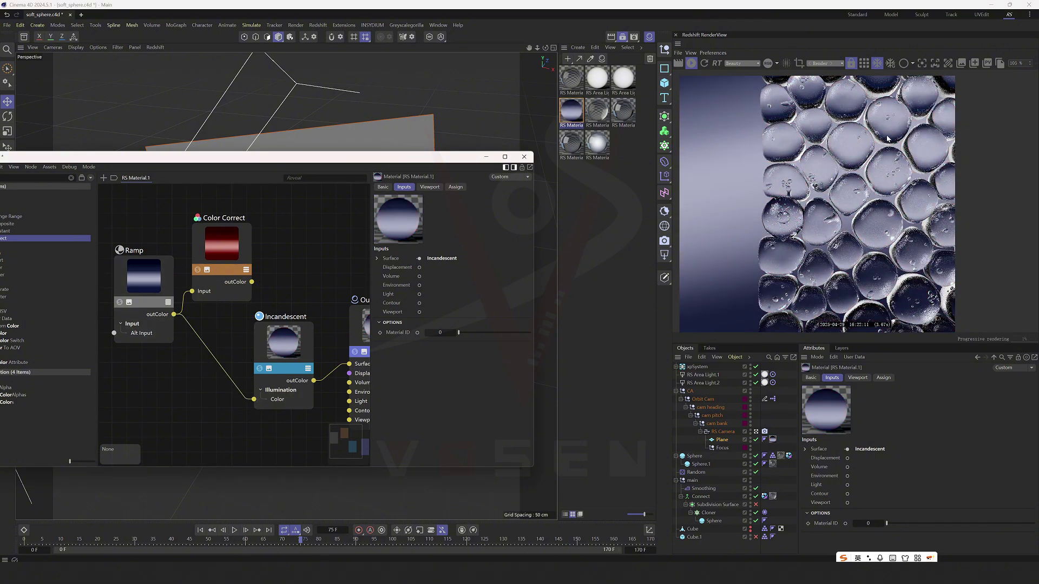
Step: Collapse the CA hierarchy and toggle RS Area Light.2 to compare its effect on the render
click(677, 391)
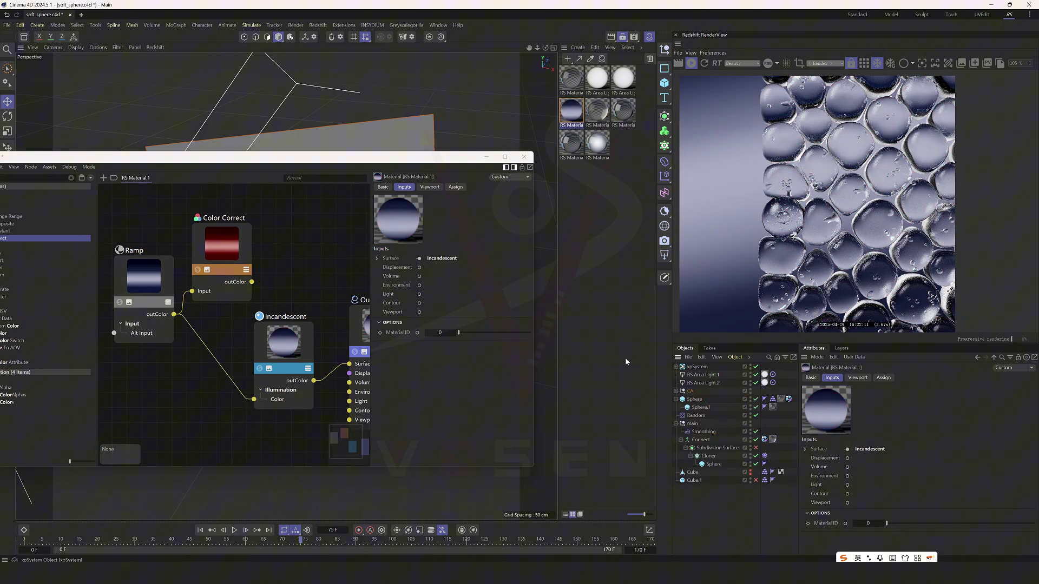
click(716, 388)
click(727, 383)
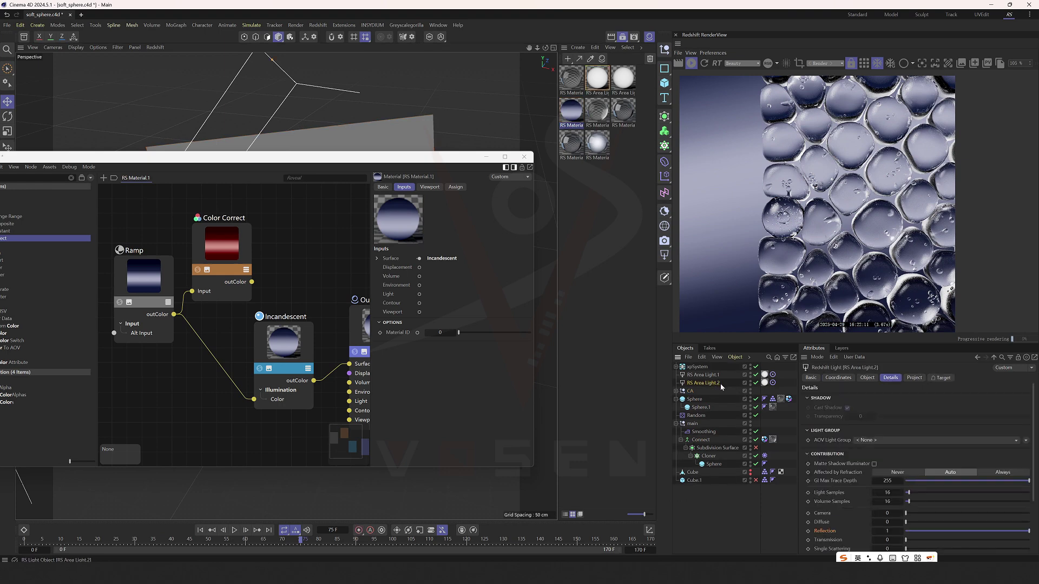
click(756, 382)
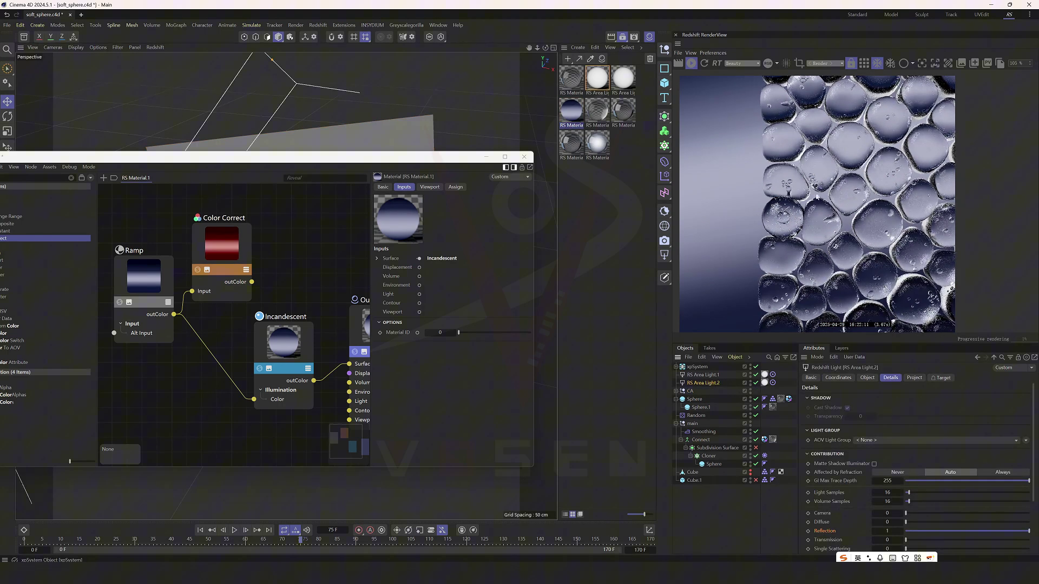